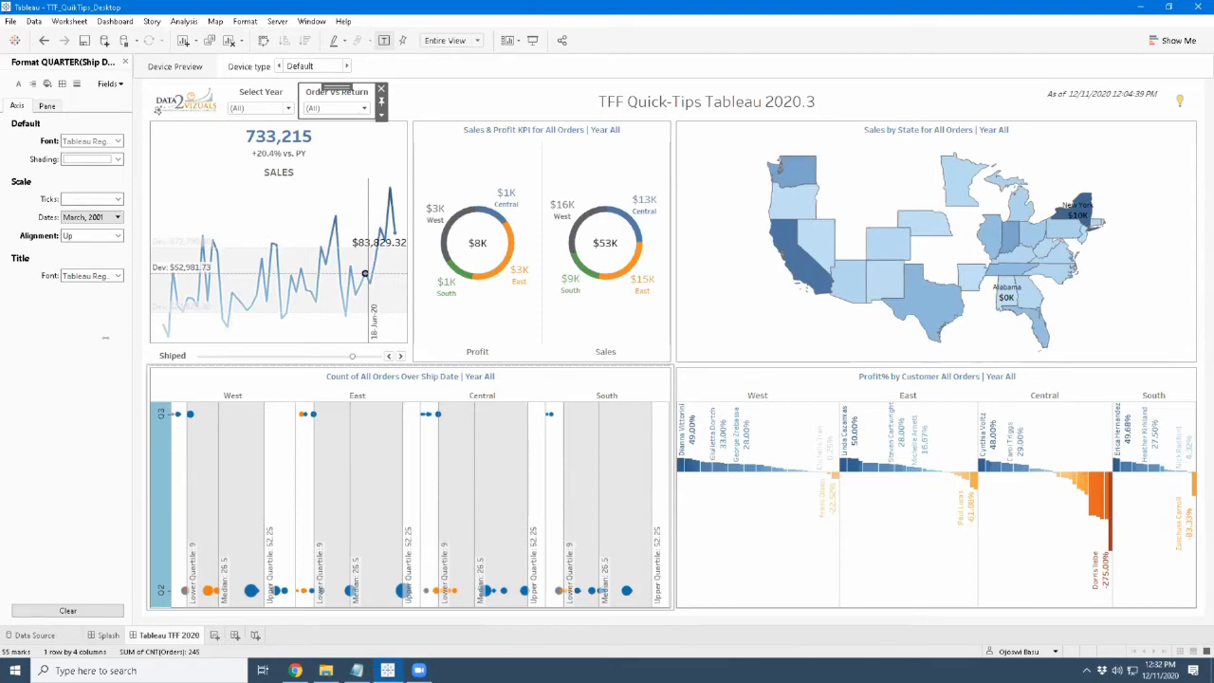
Restore the window to its smaller size and preview the dashboard in the Tablet and Phone device layouts
key(ctrl+s)
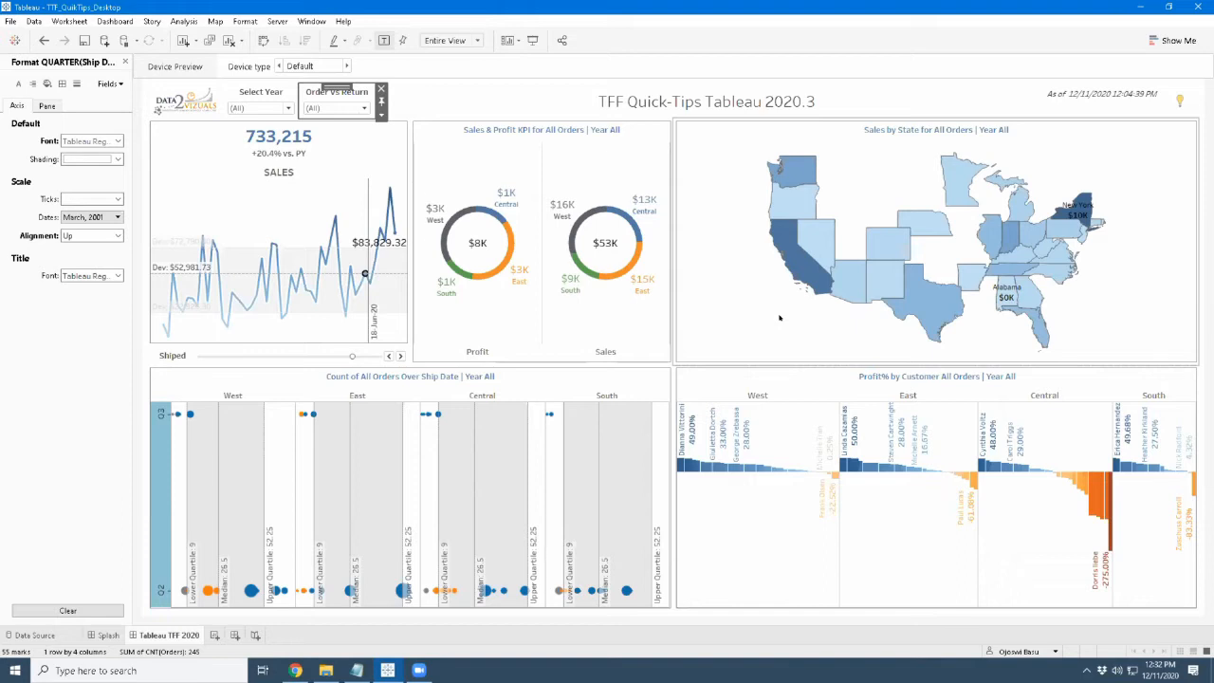
click(1169, 7)
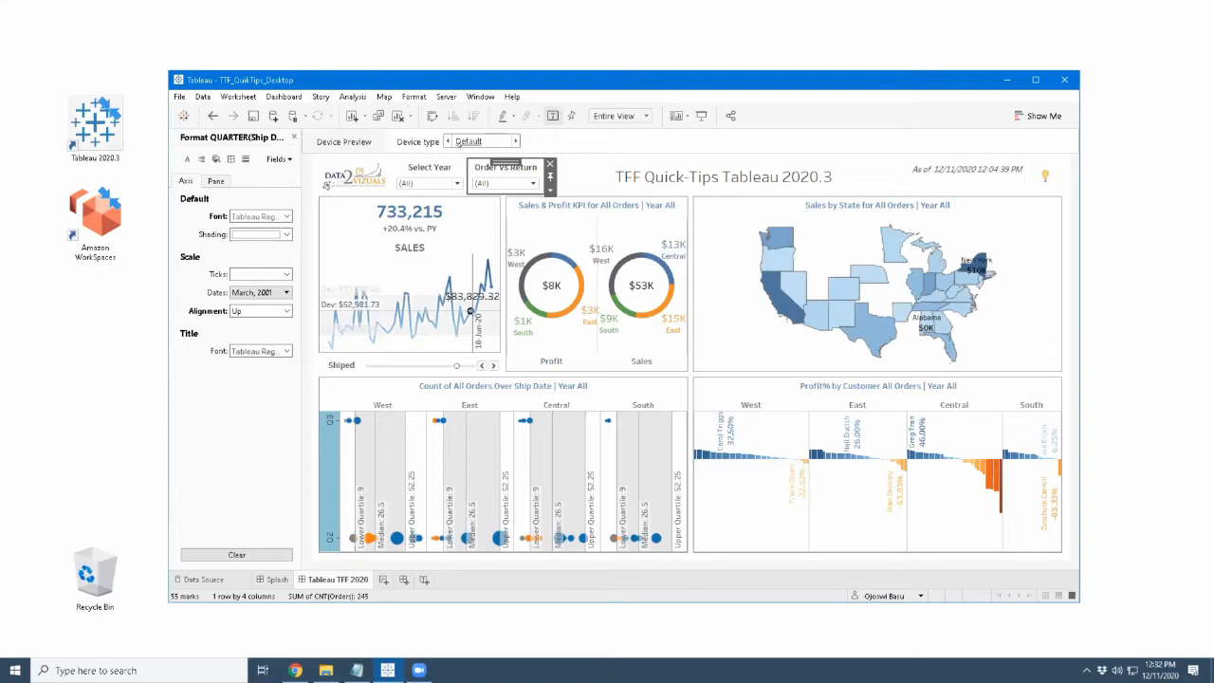
click(467, 144)
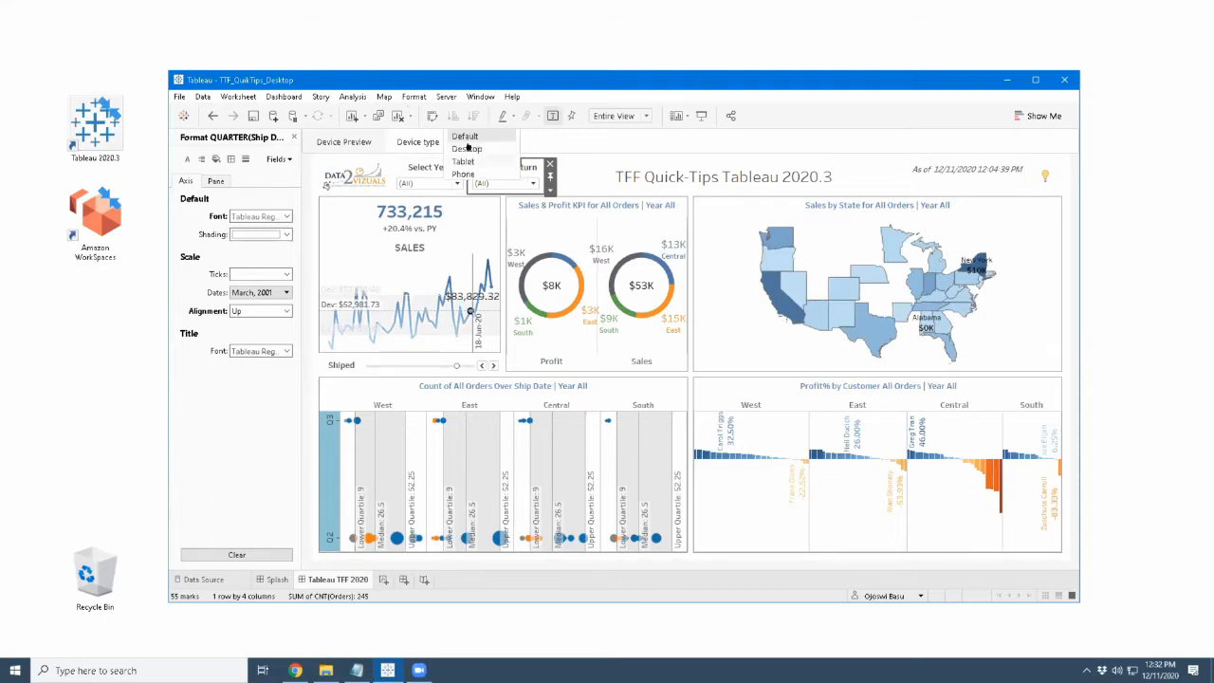
click(471, 145)
click(469, 142)
click(465, 155)
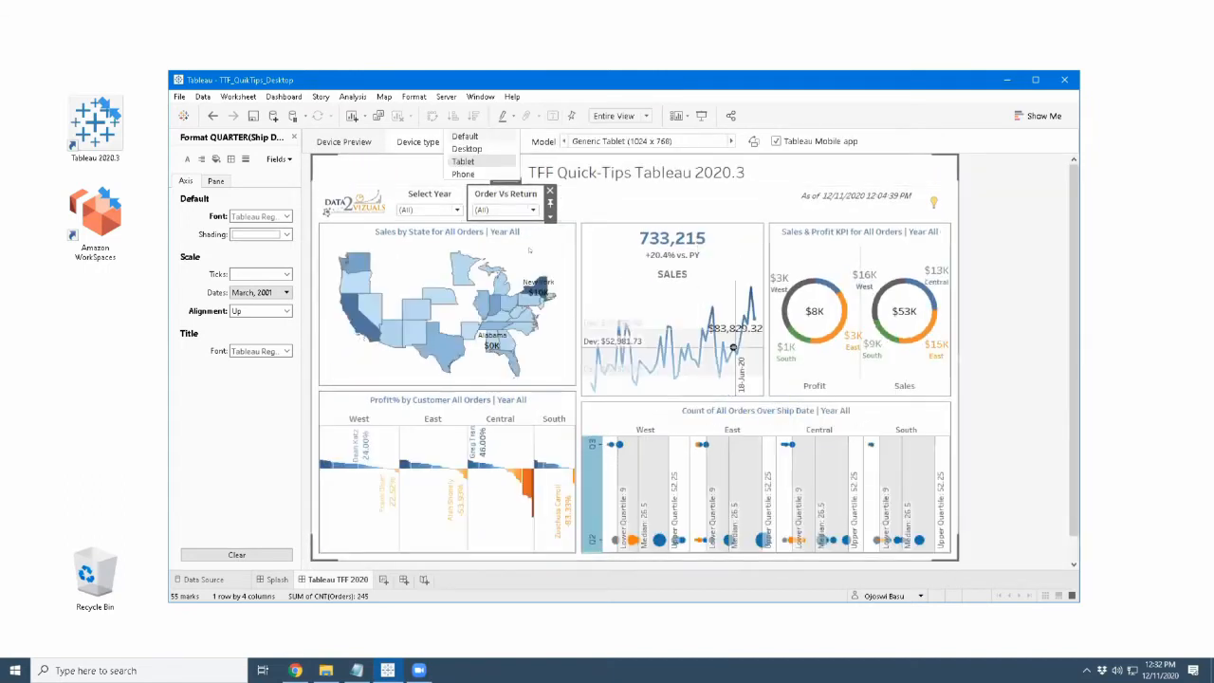
click(463, 173)
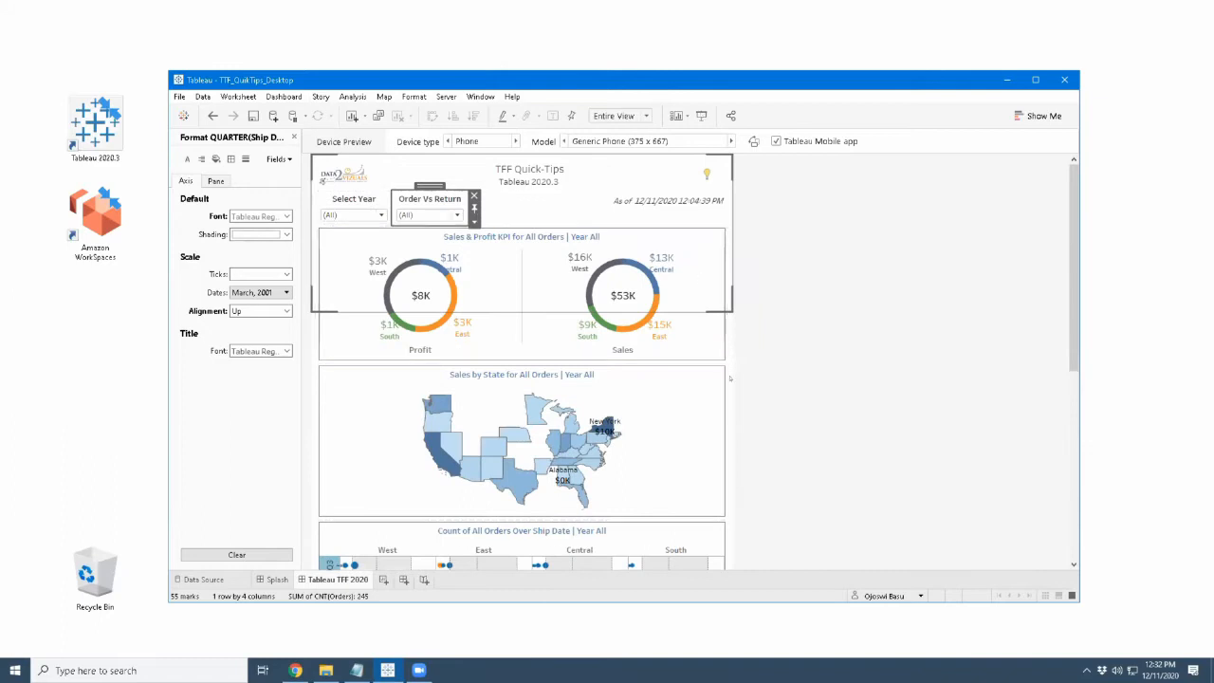
View the phone layout in presentation mode, and return the dashboard's device preview to Default
key(F7)
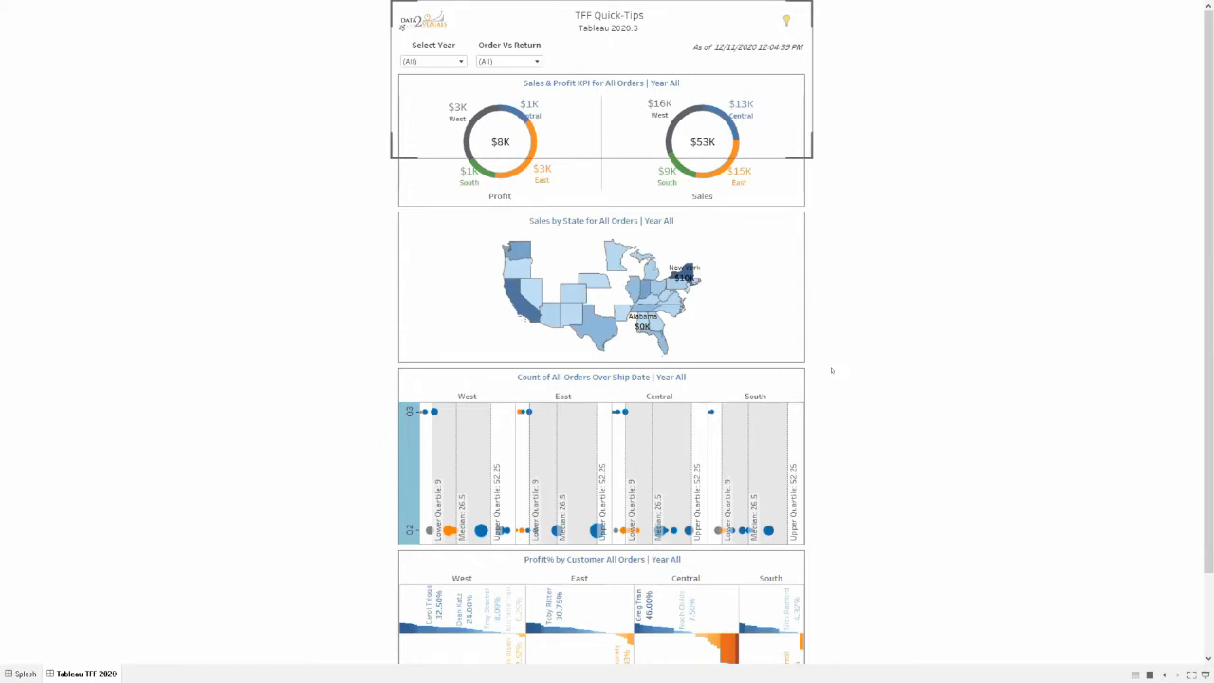
key(Escape)
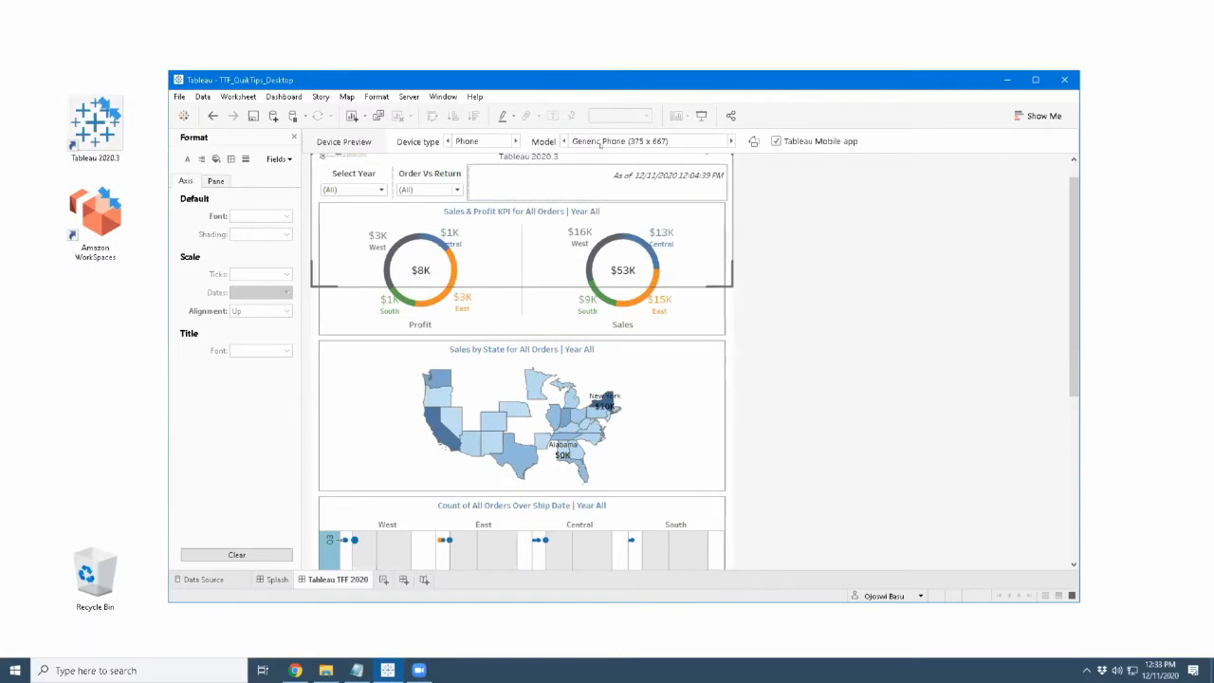
click(580, 143)
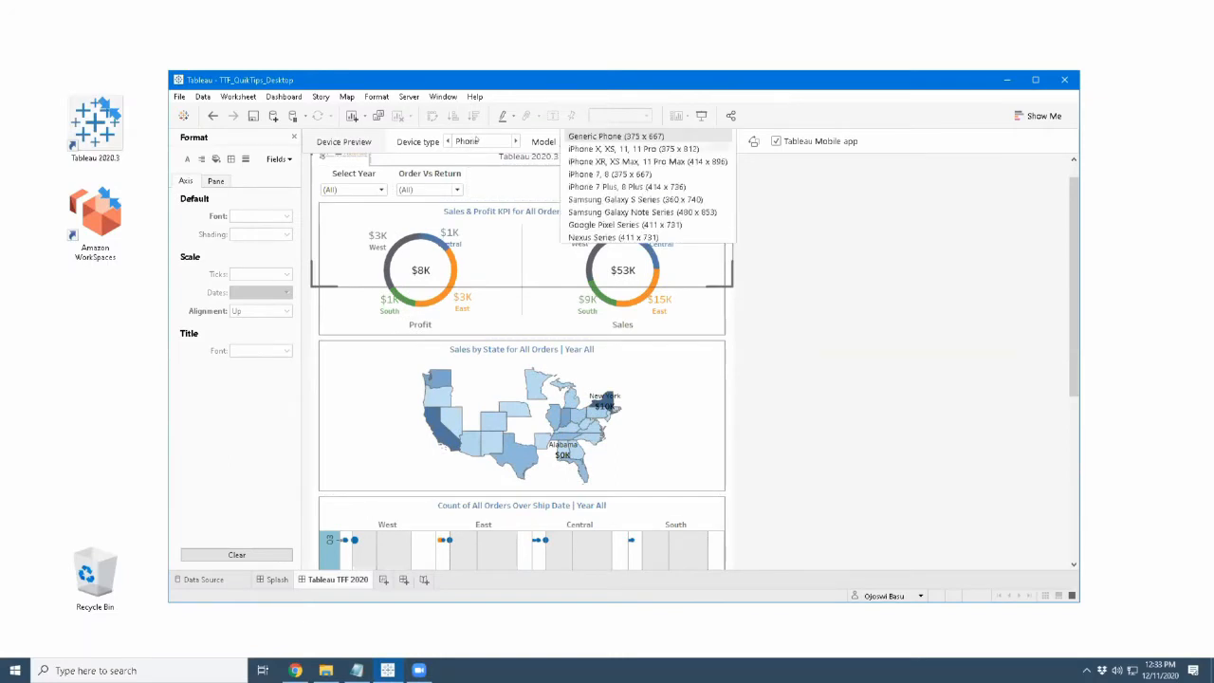
click(476, 139)
click(913, 349)
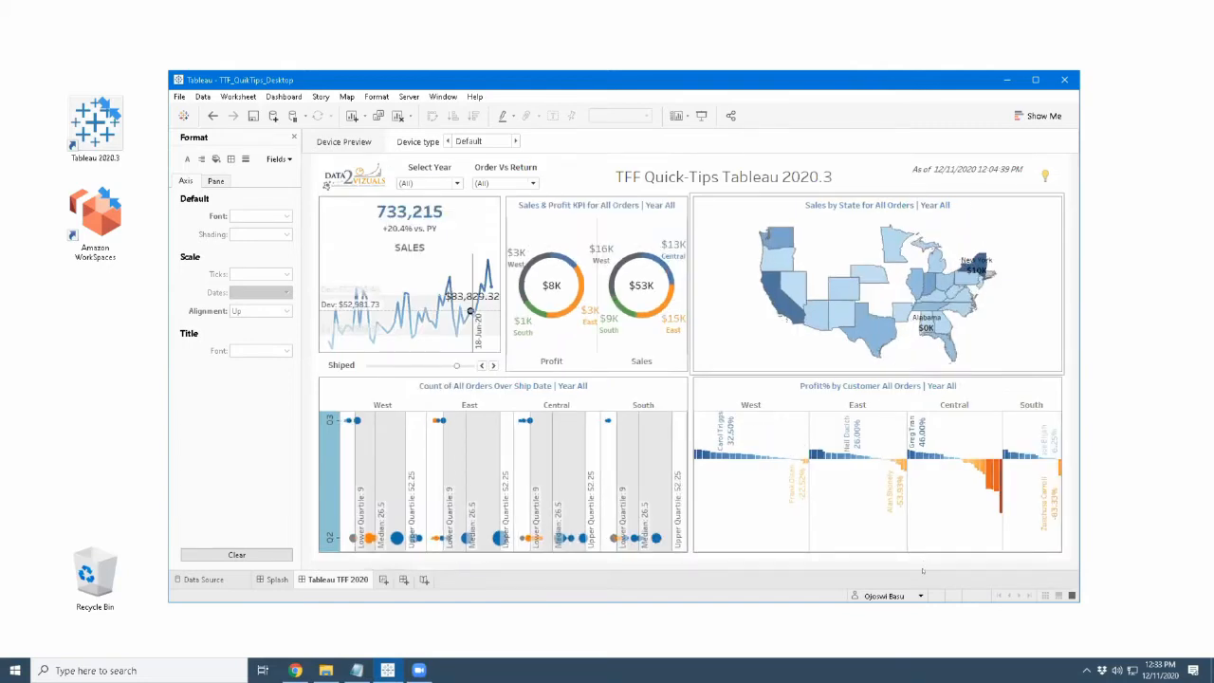
Show the dashboard in presentation mode and filter it to the year 2020
click(702, 115)
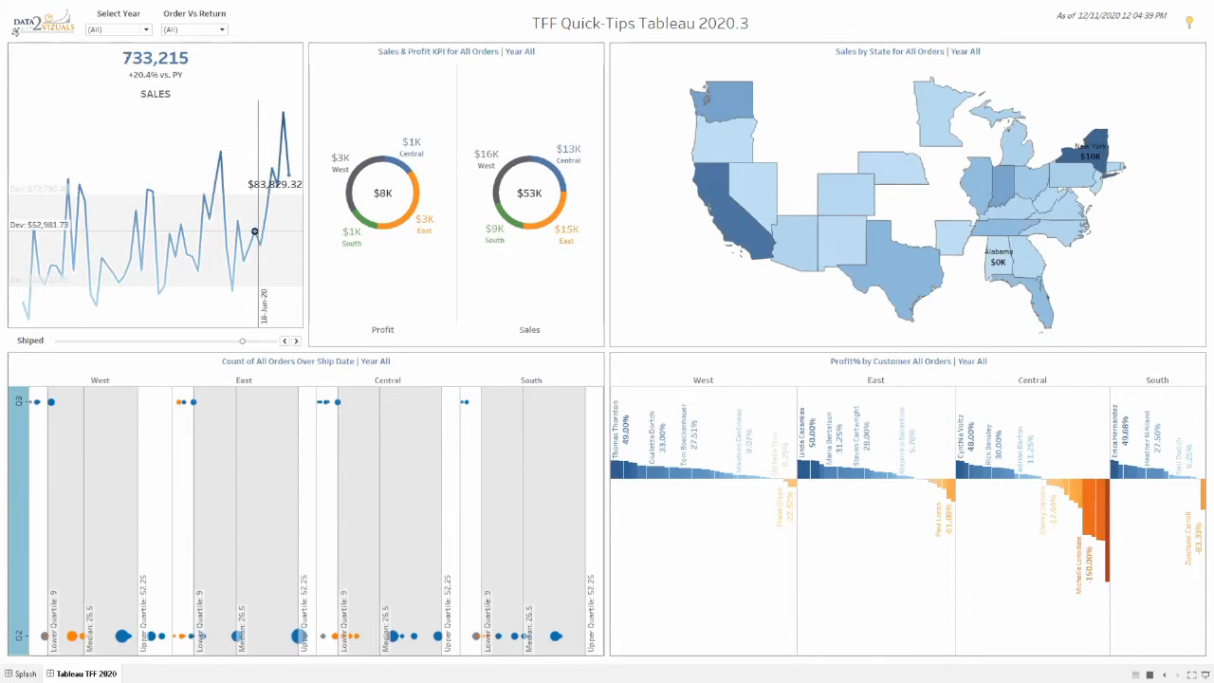
click(119, 29)
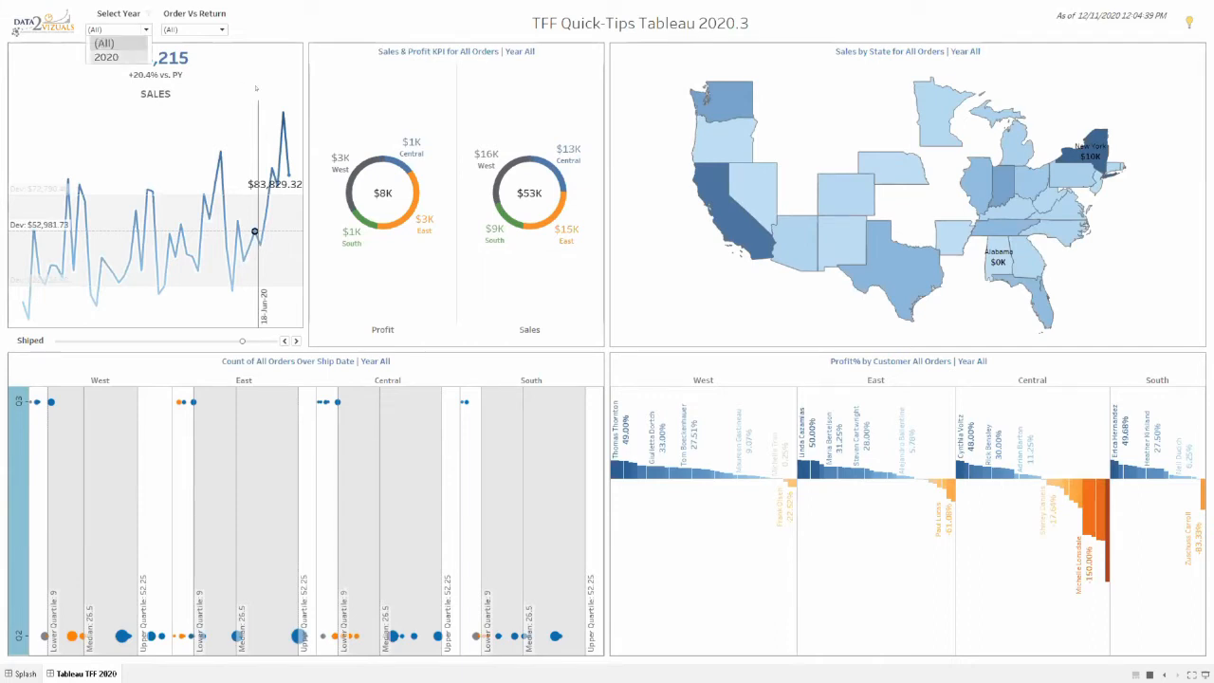
click(106, 57)
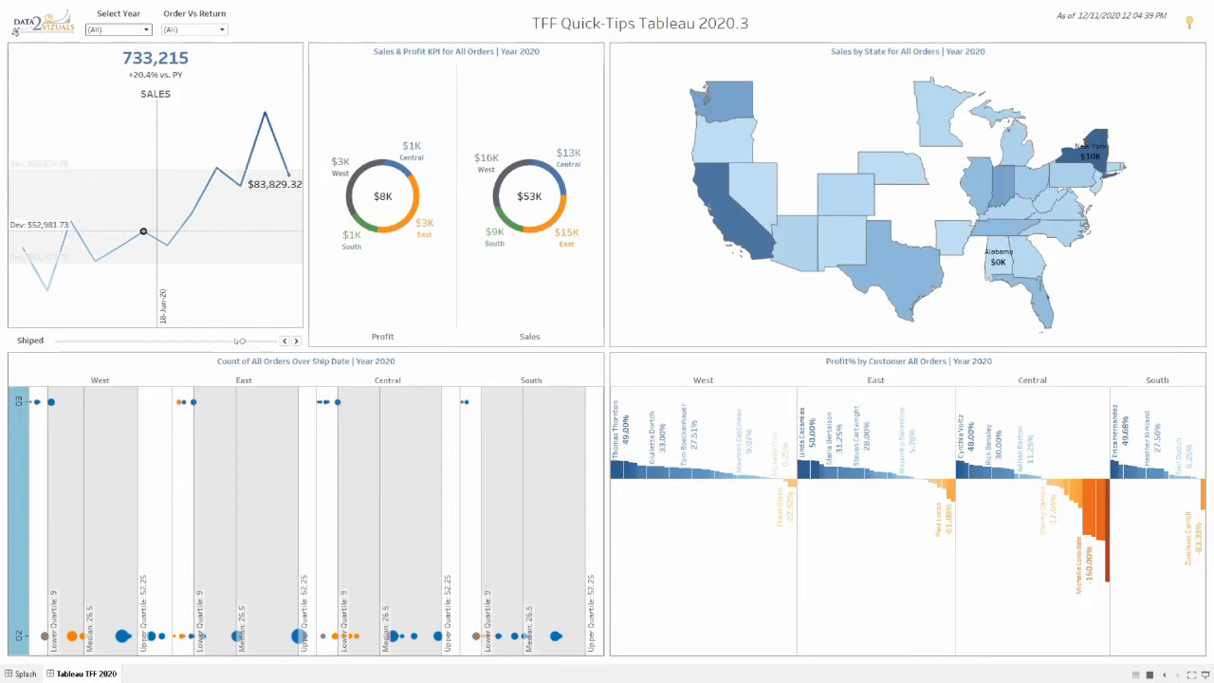
Move the Shiped date marker to 30-Sep-20 and filter the dashboard by the October 2020 point on the sales line
drag(242, 341, 216, 341)
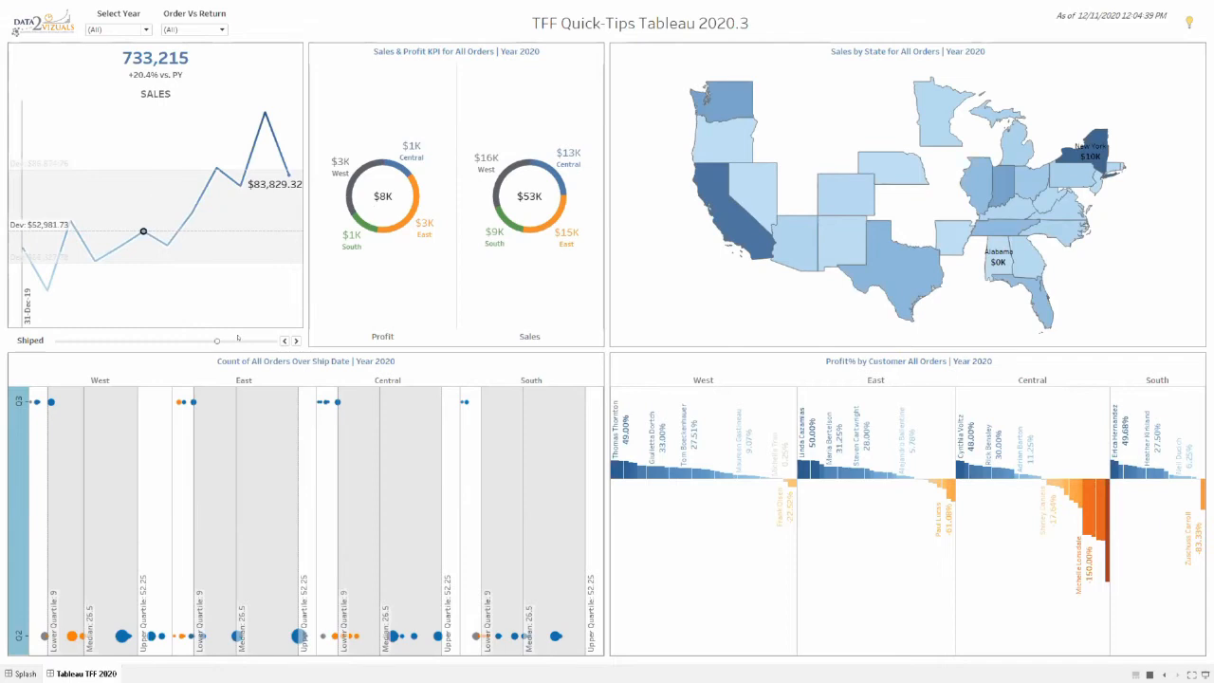
click(240, 341)
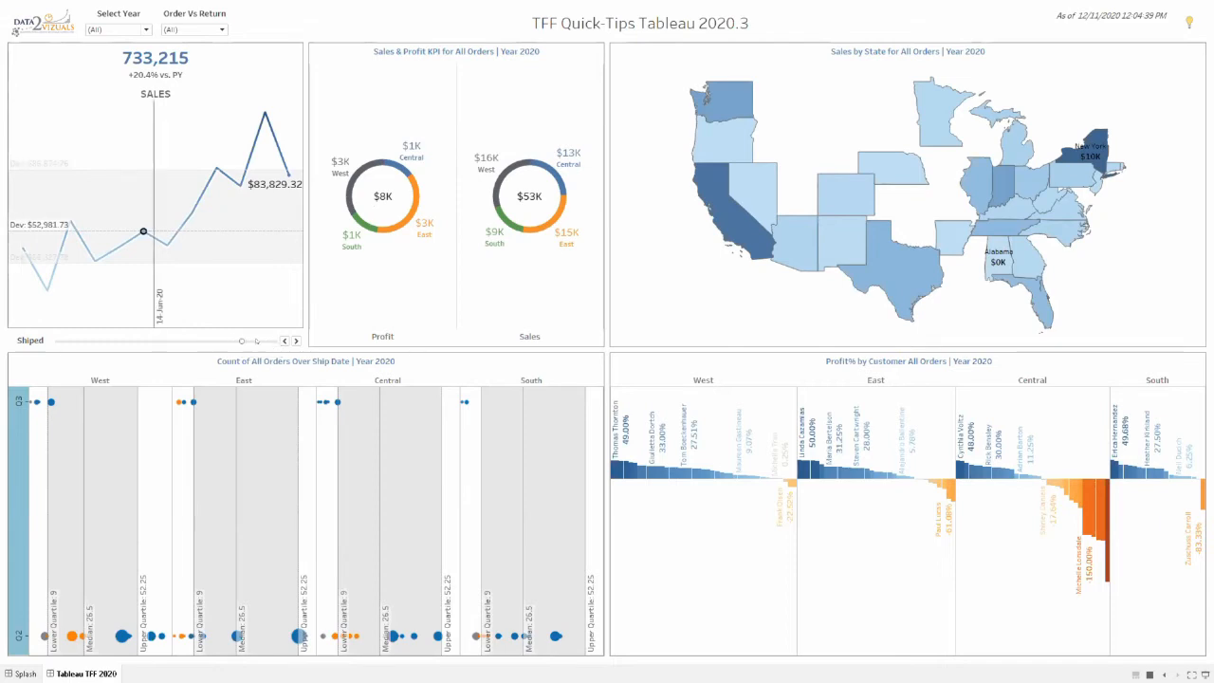
click(258, 341)
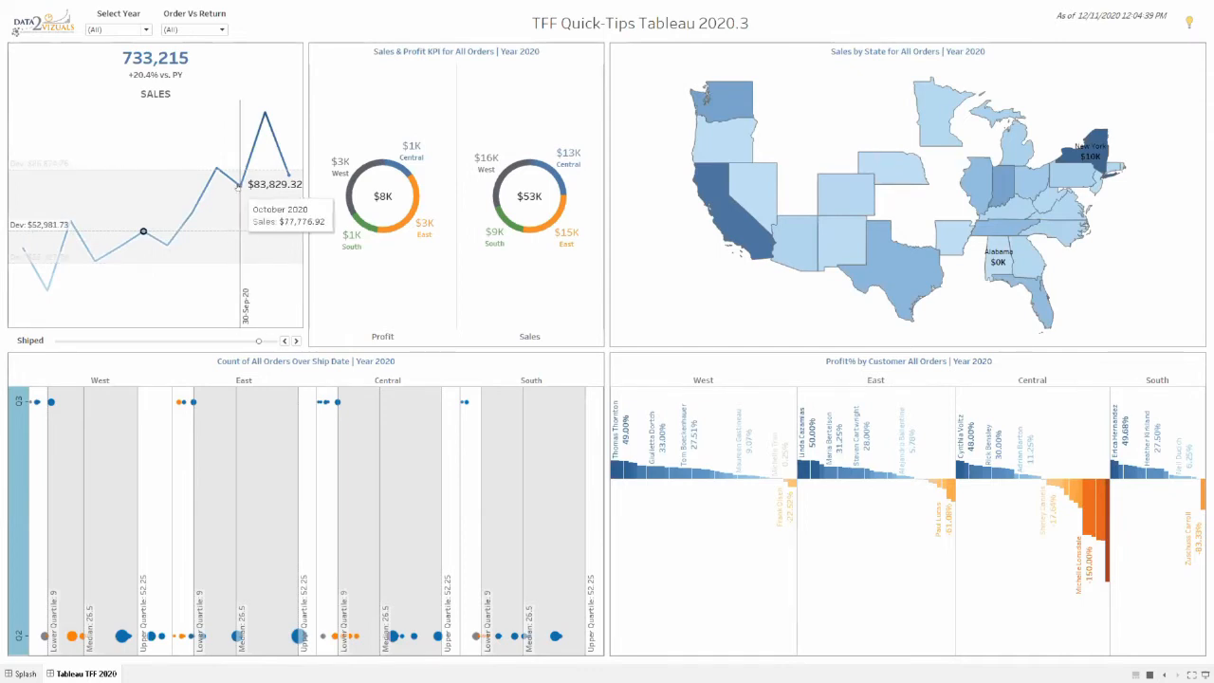
click(240, 185)
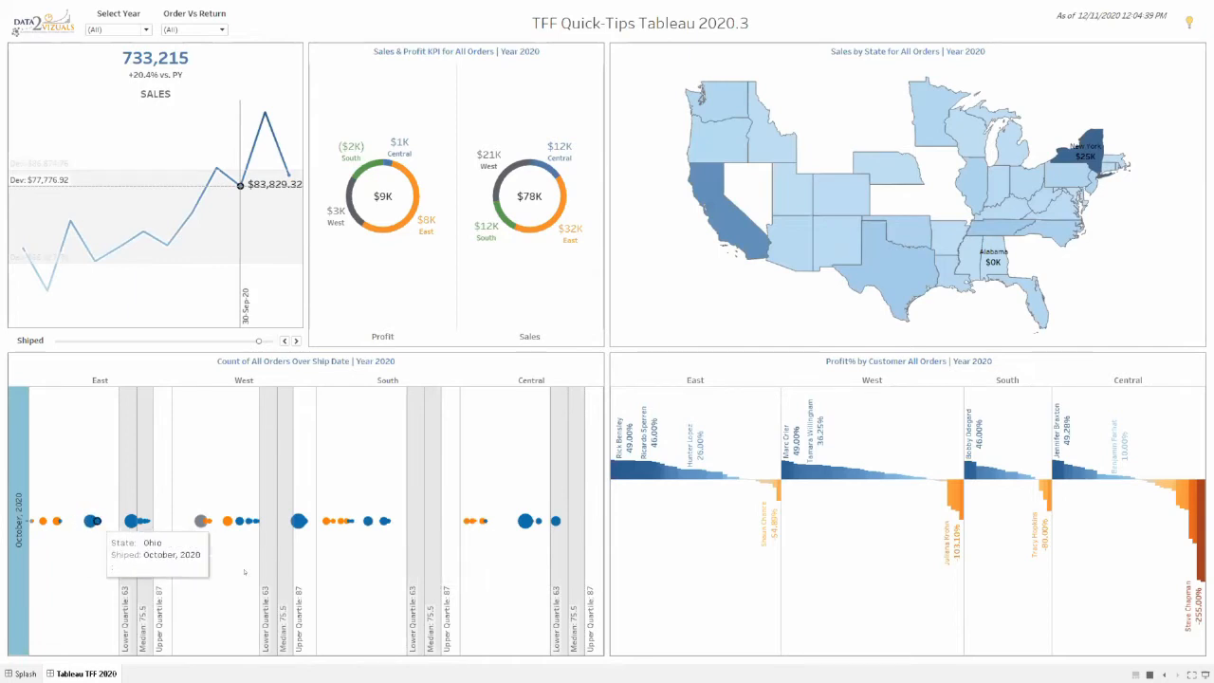
Filter the dashboard by the Ohio and Pennsylvania bubbles in the East order counts, and clear that selection
click(94, 520)
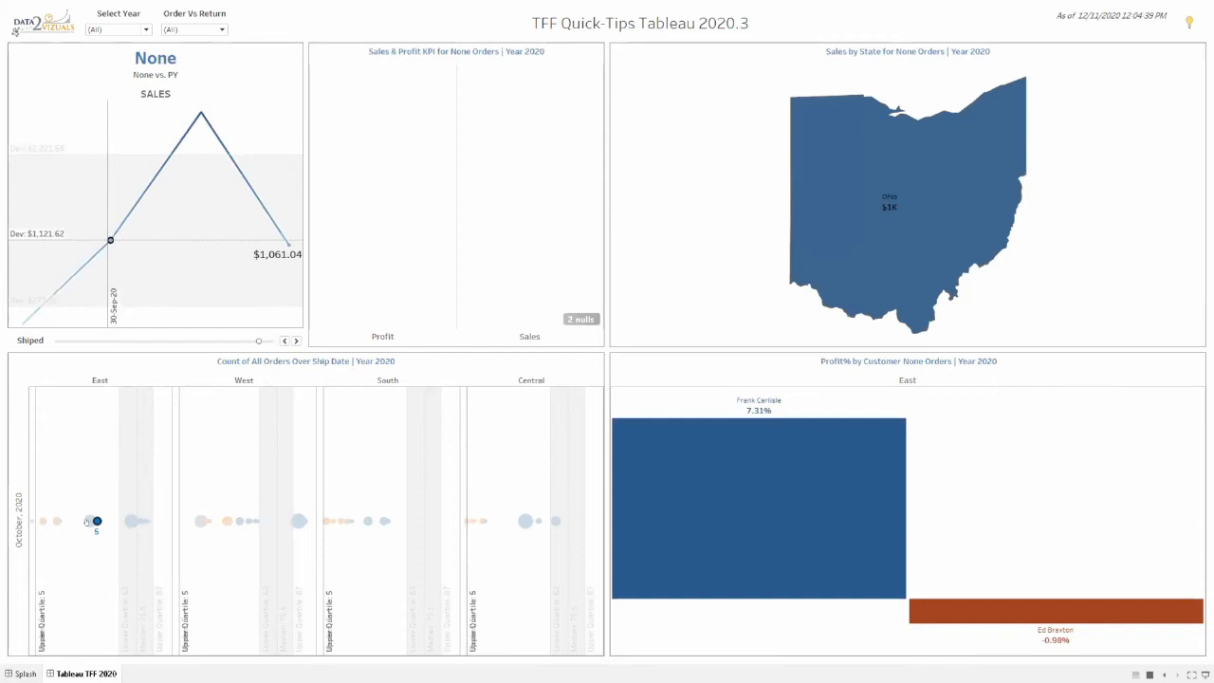
click(90, 521)
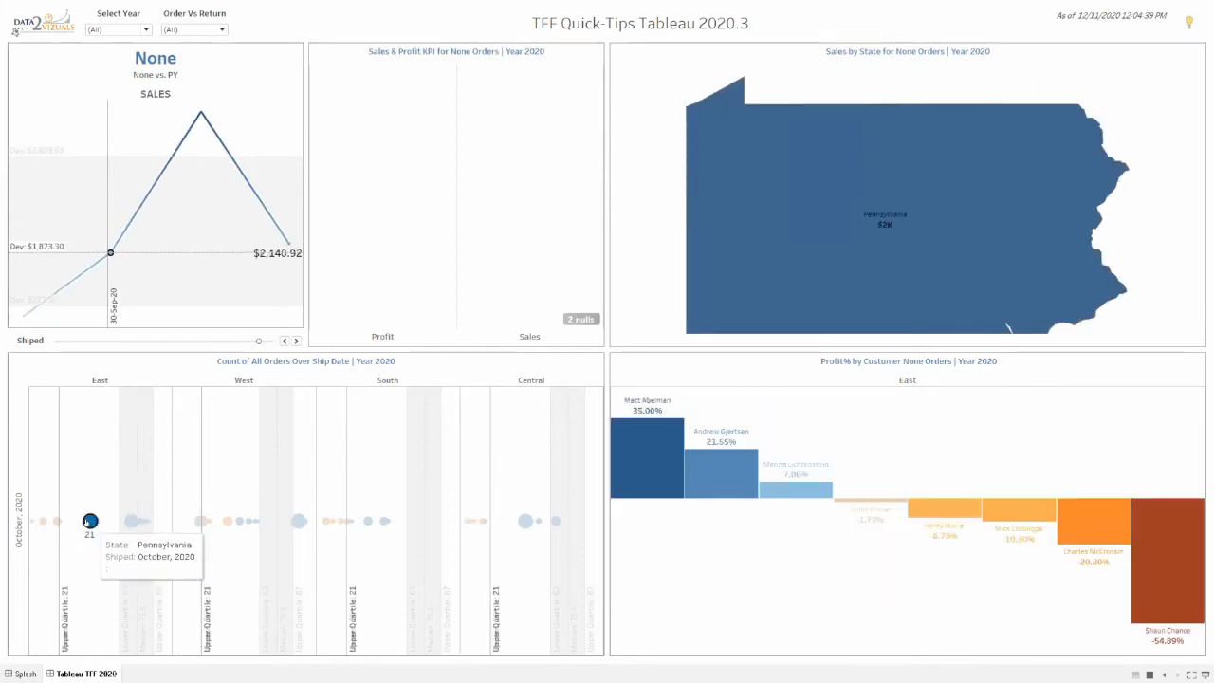
click(91, 520)
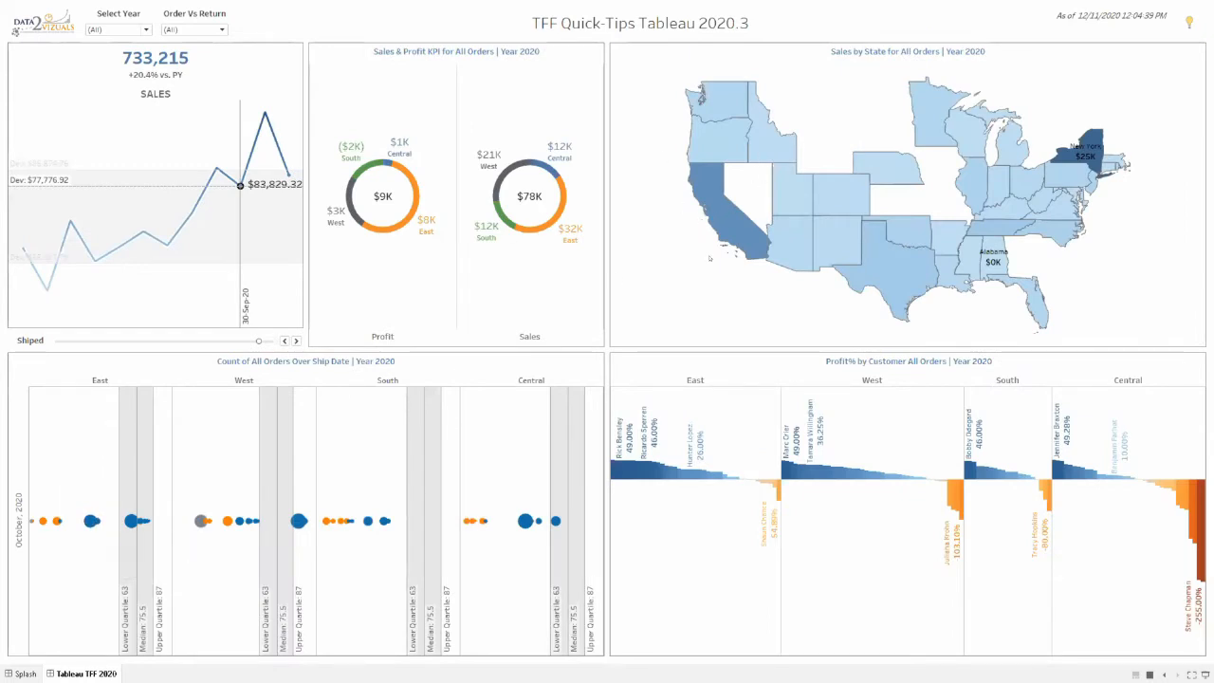
Examine California's city-level tooltip on the sales map and open the Sales by State worksheet outside presentation mode
mouse_move(725, 220)
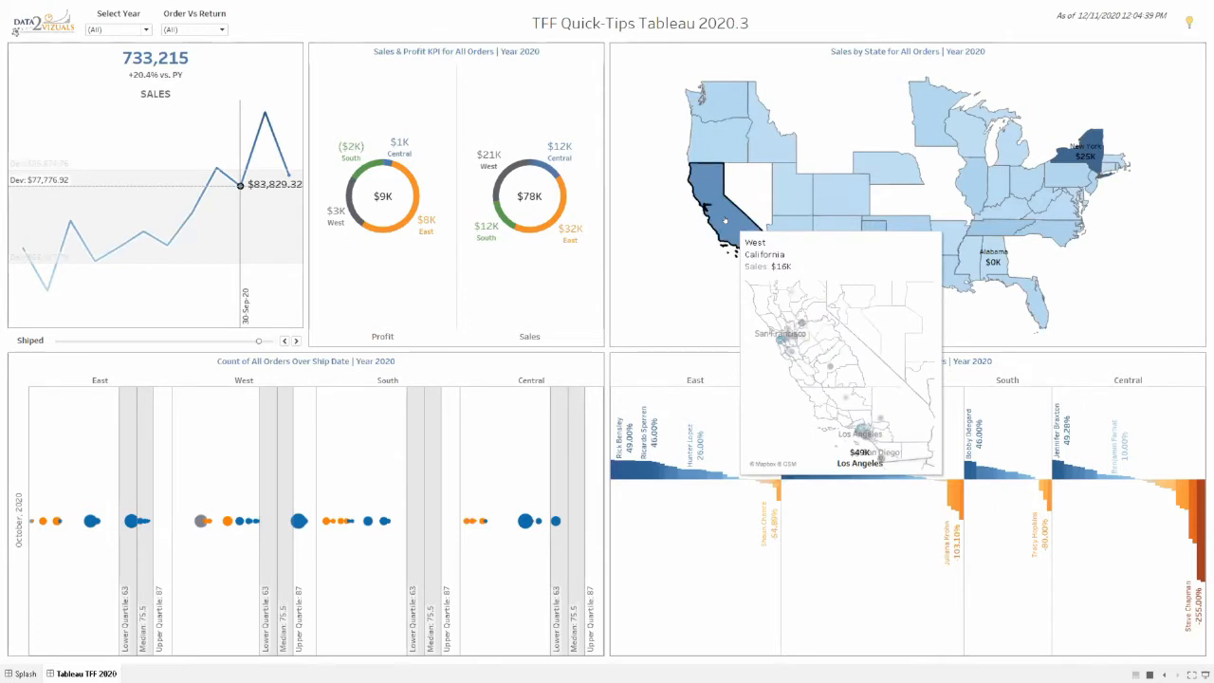
click(725, 220)
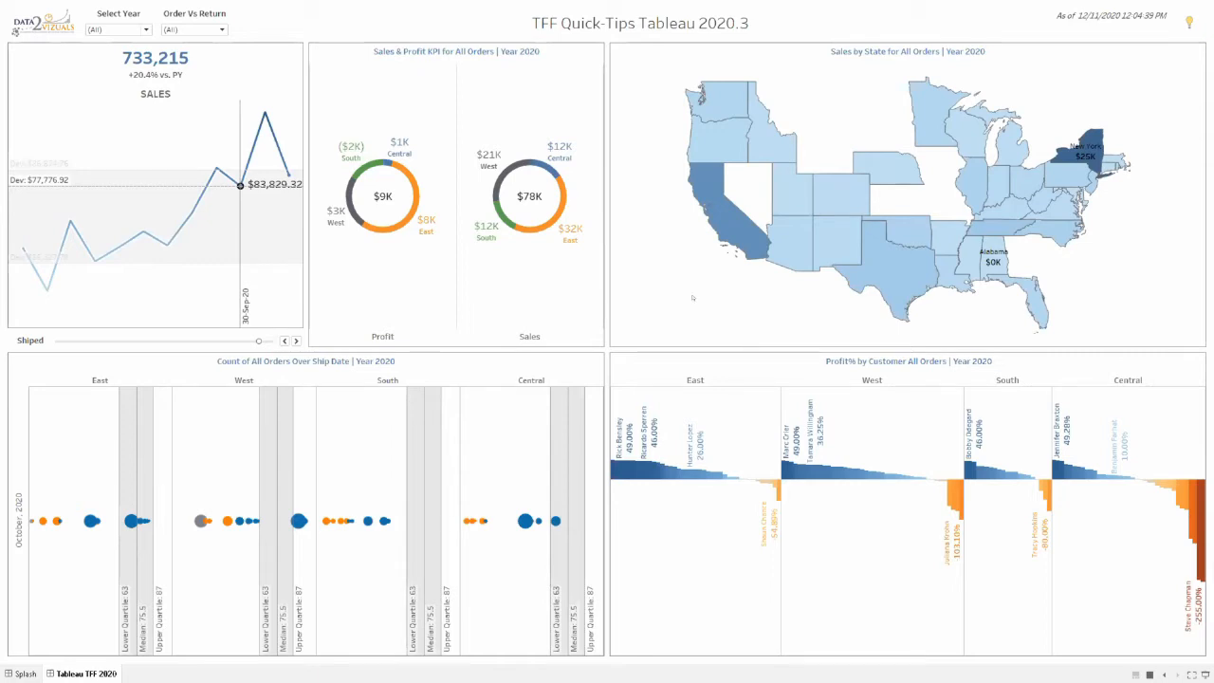
key(Escape)
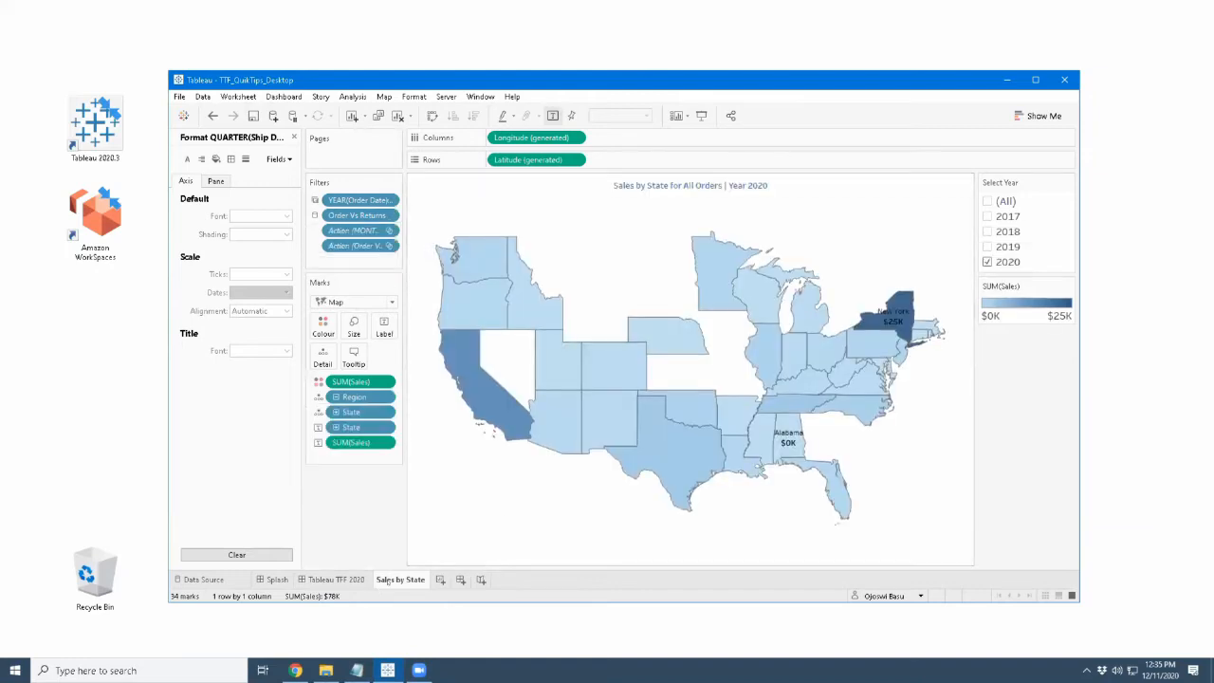
mouse_move(385, 579)
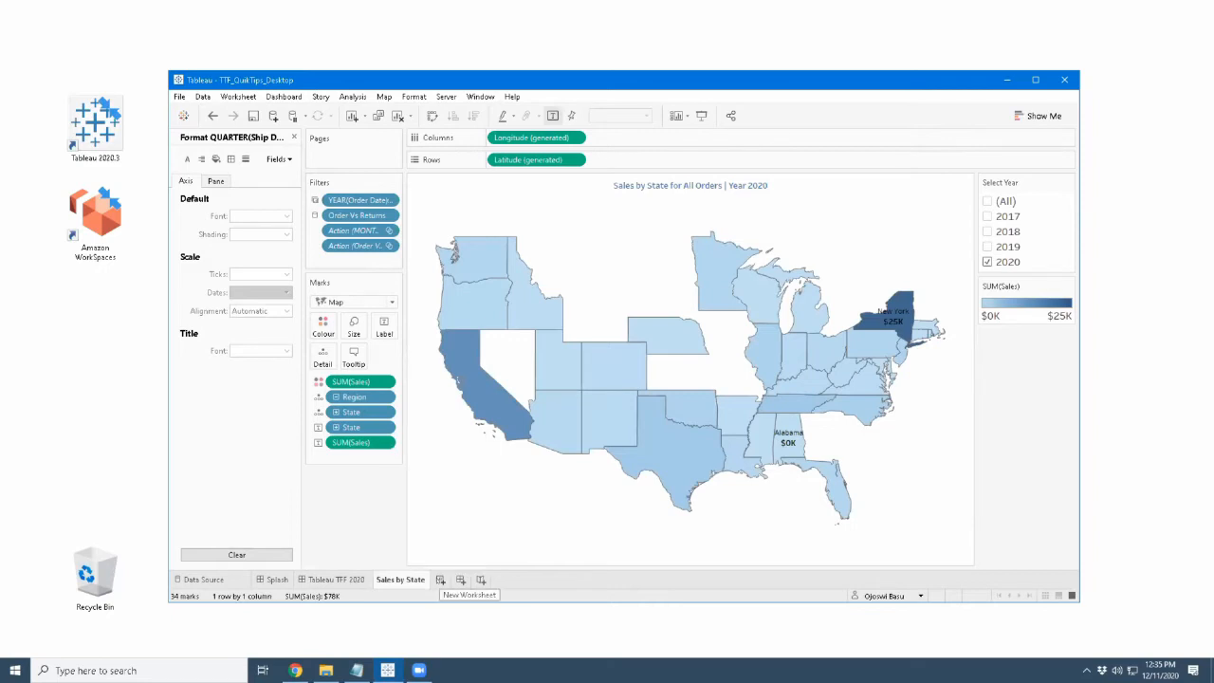
Create a new worksheet and plot the State field as a filled map using the Map mark type
click(440, 579)
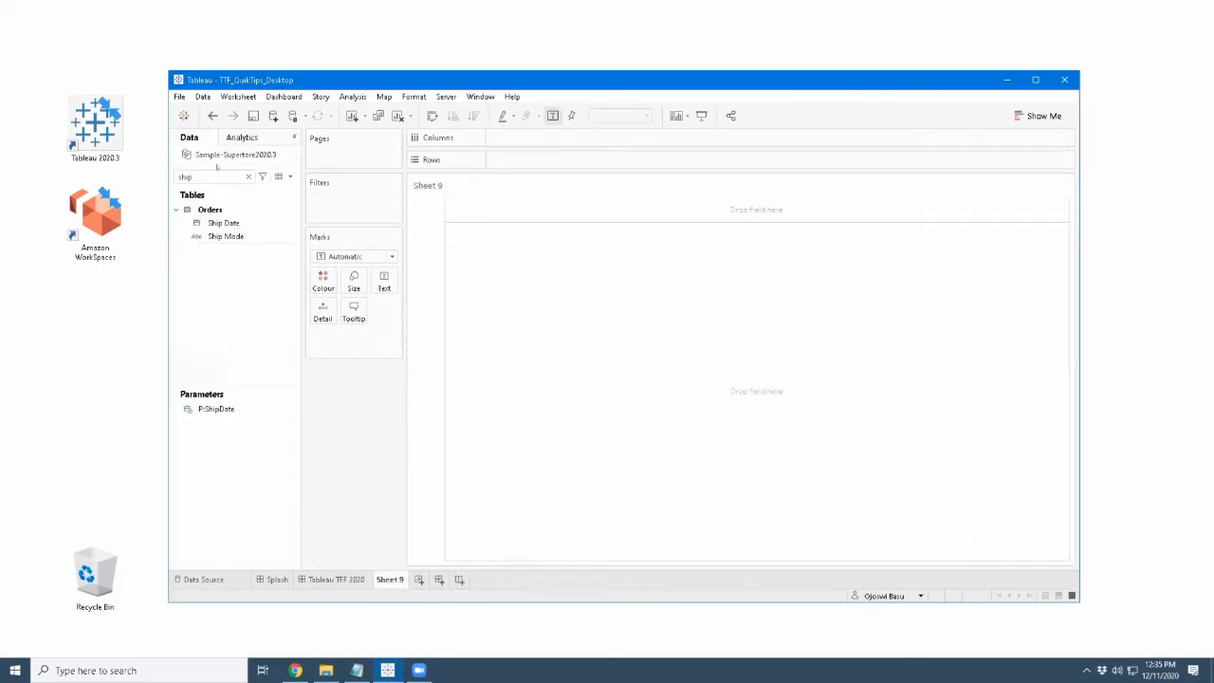
click(249, 176)
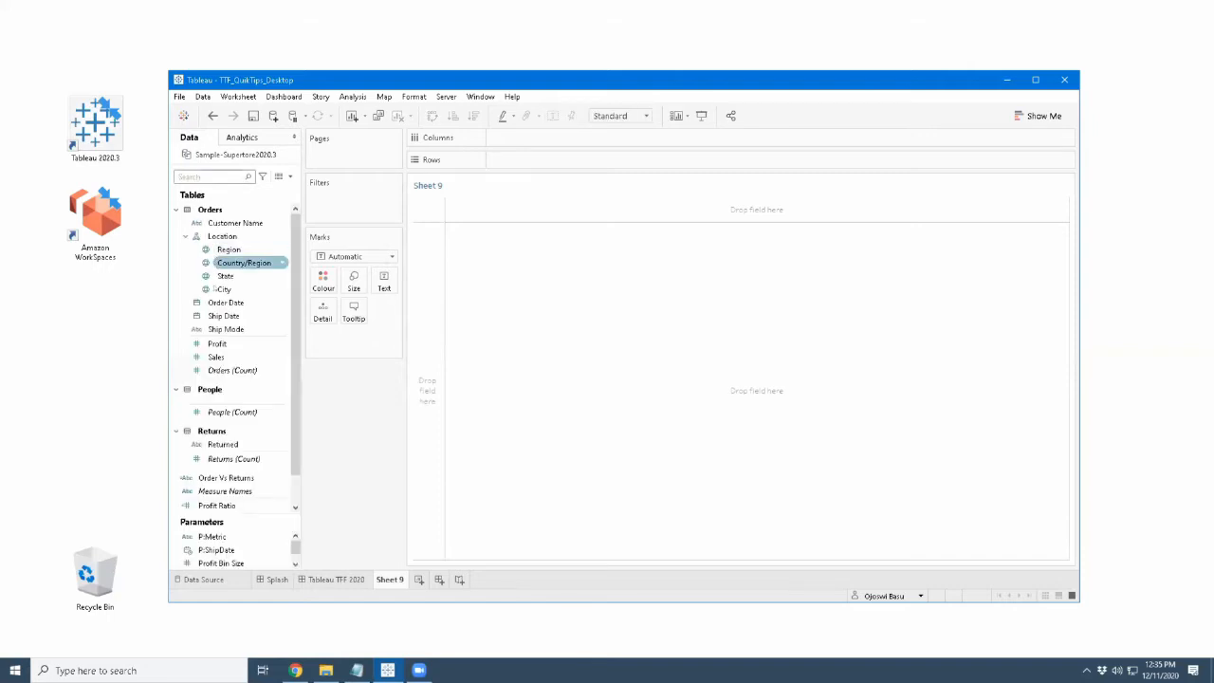
click(224, 275)
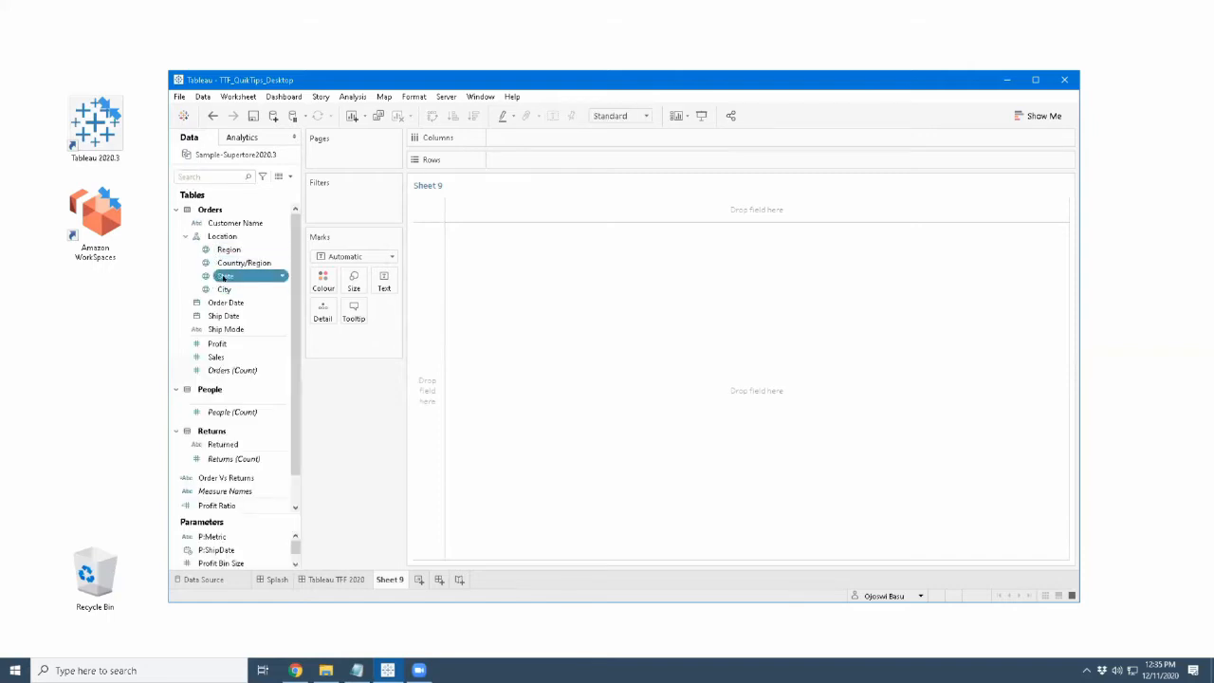
double_click(224, 275)
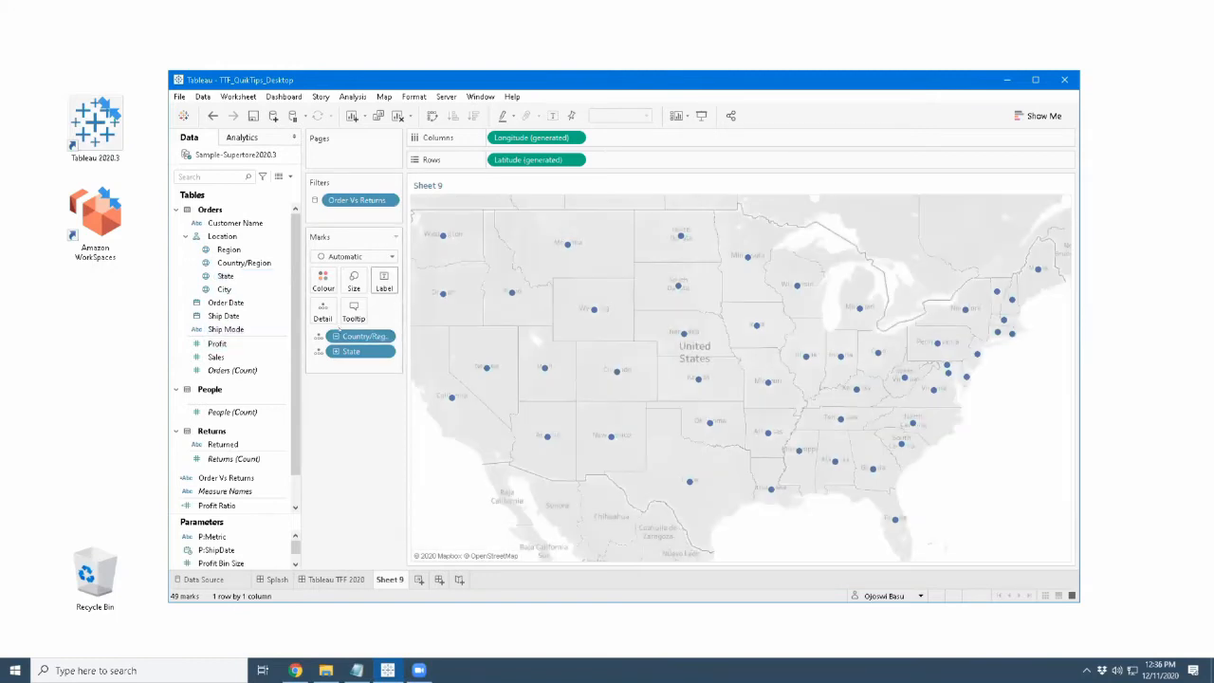
click(352, 256)
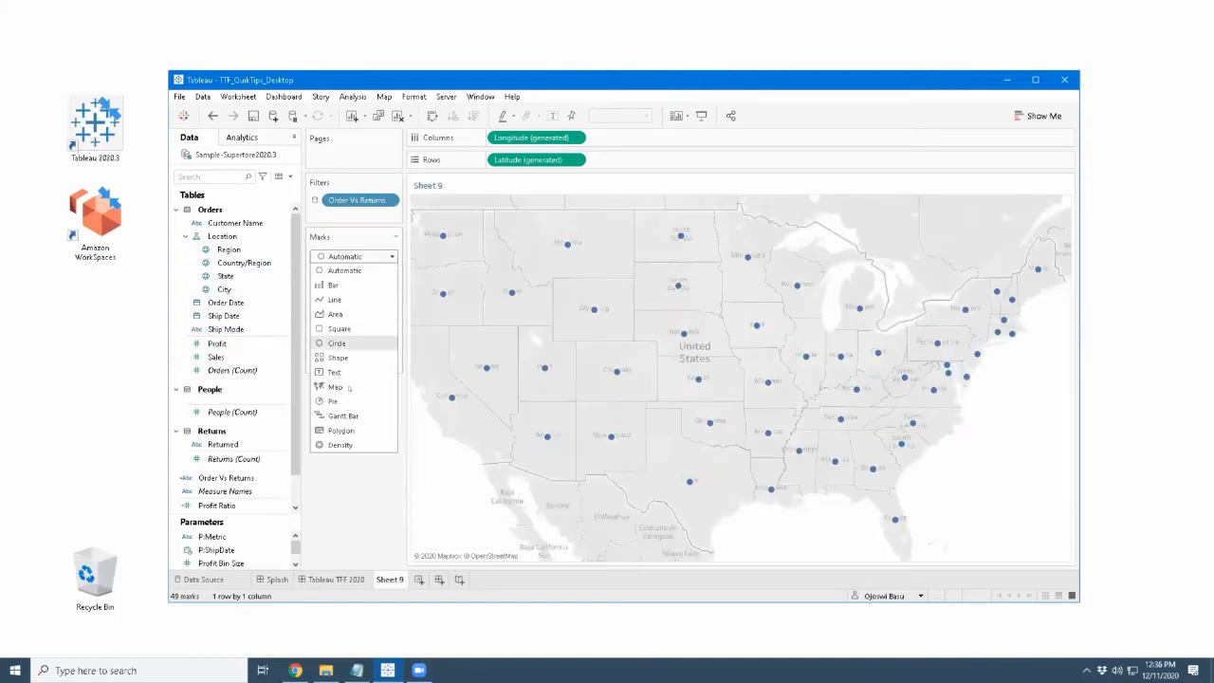
click(341, 387)
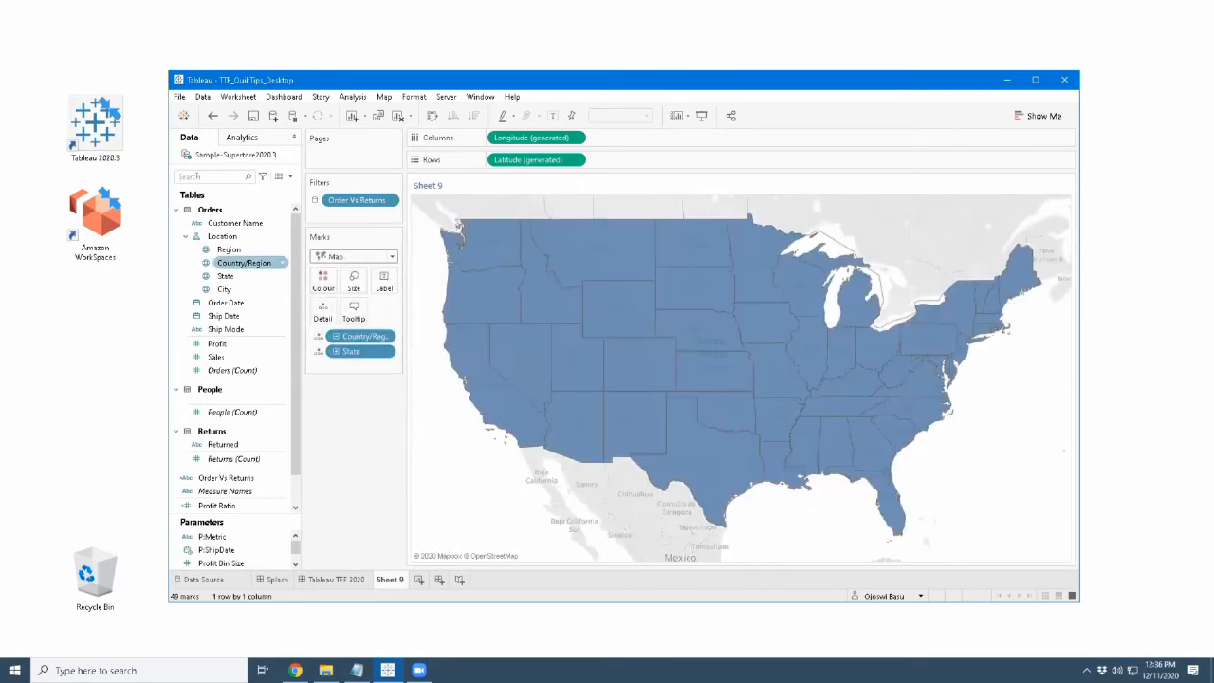
Colour the states by Sales with the Blue palette and place the colour legend below the Marks card
scroll(220, 510, down, 1)
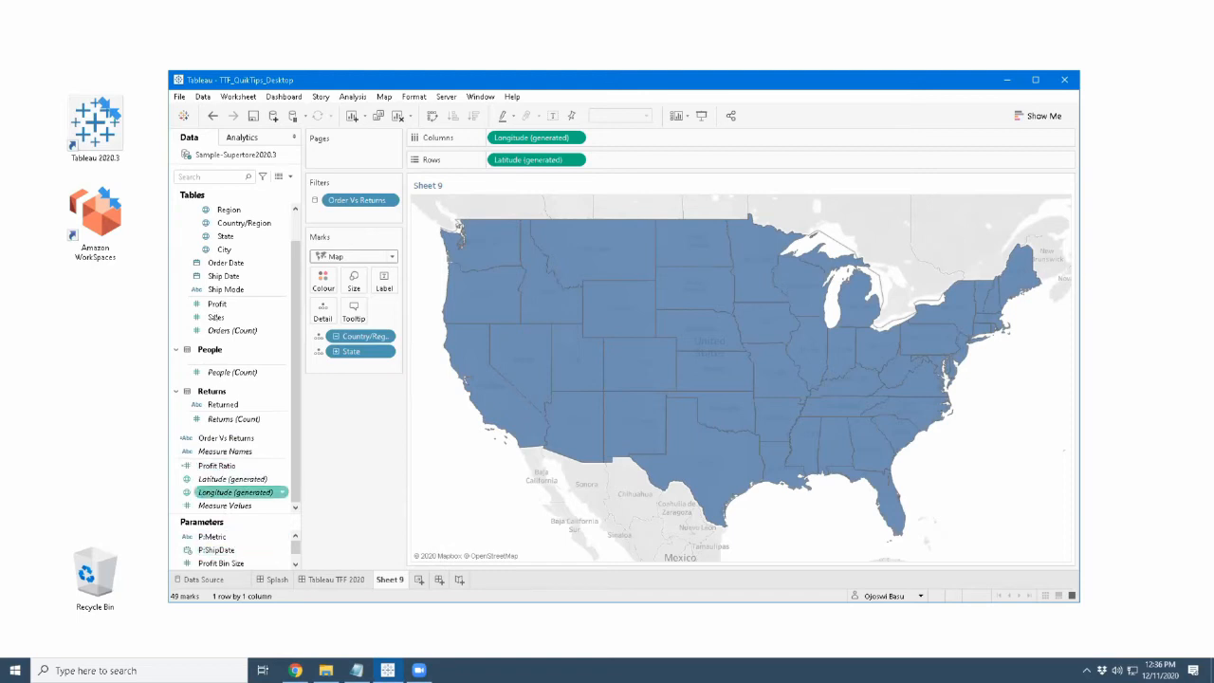
drag(216, 317, 323, 278)
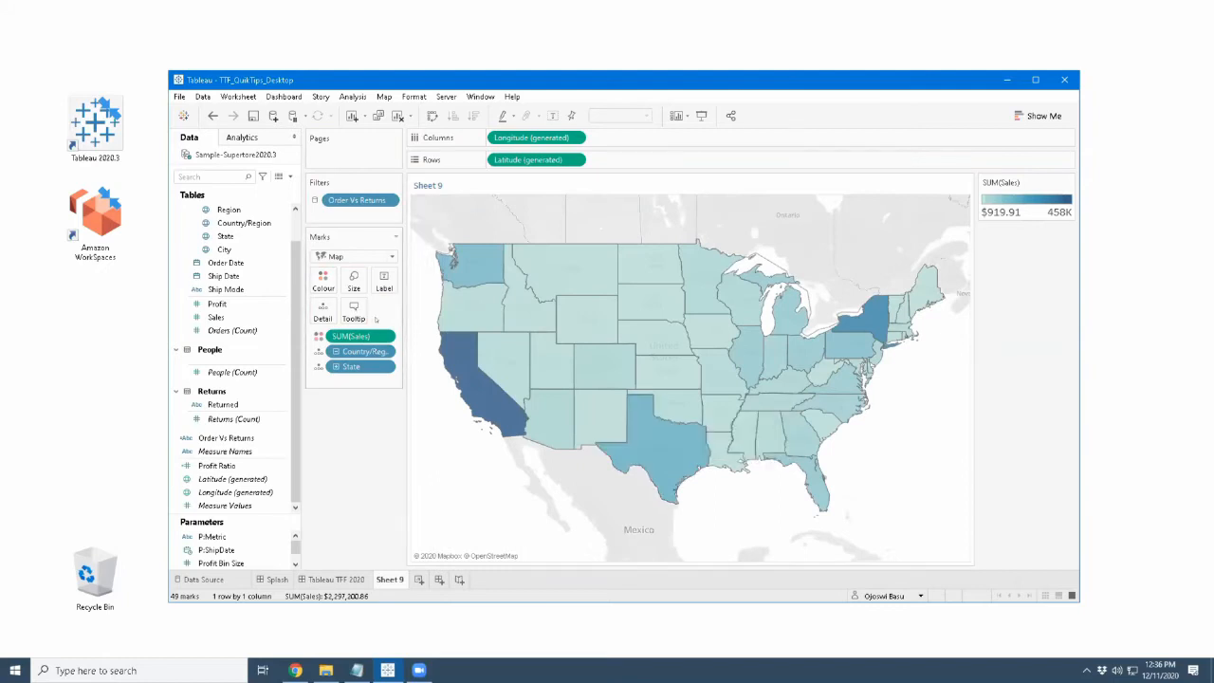
click(323, 278)
click(366, 321)
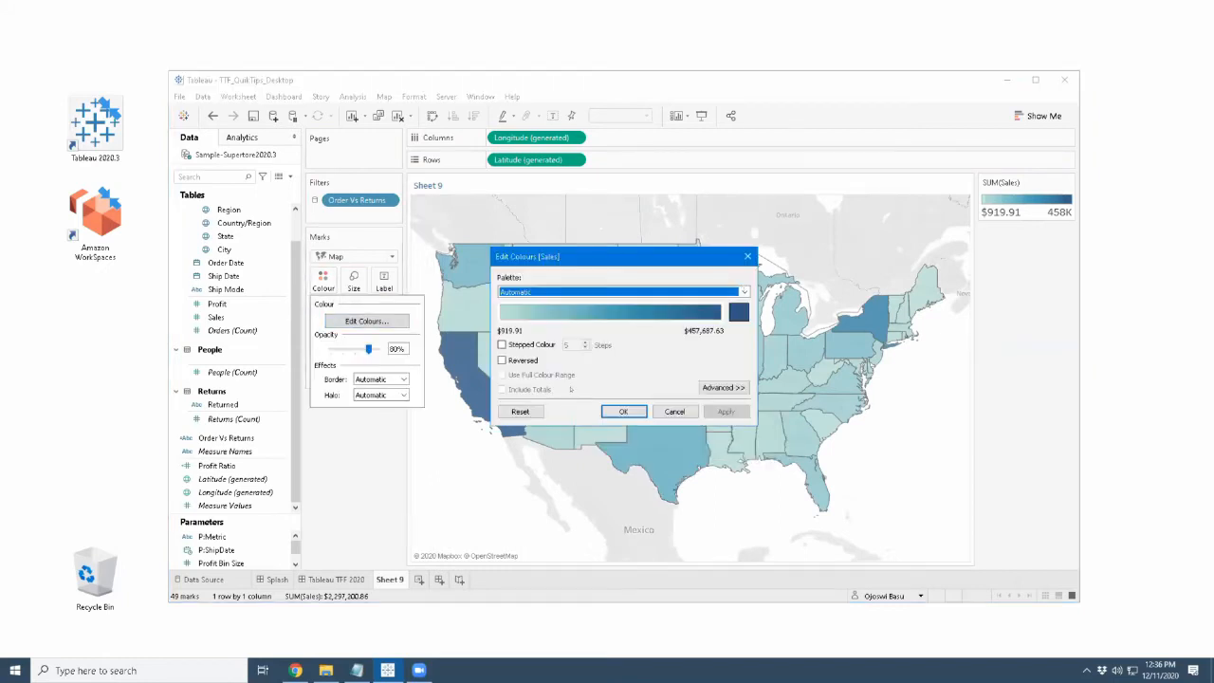
click(621, 291)
click(569, 313)
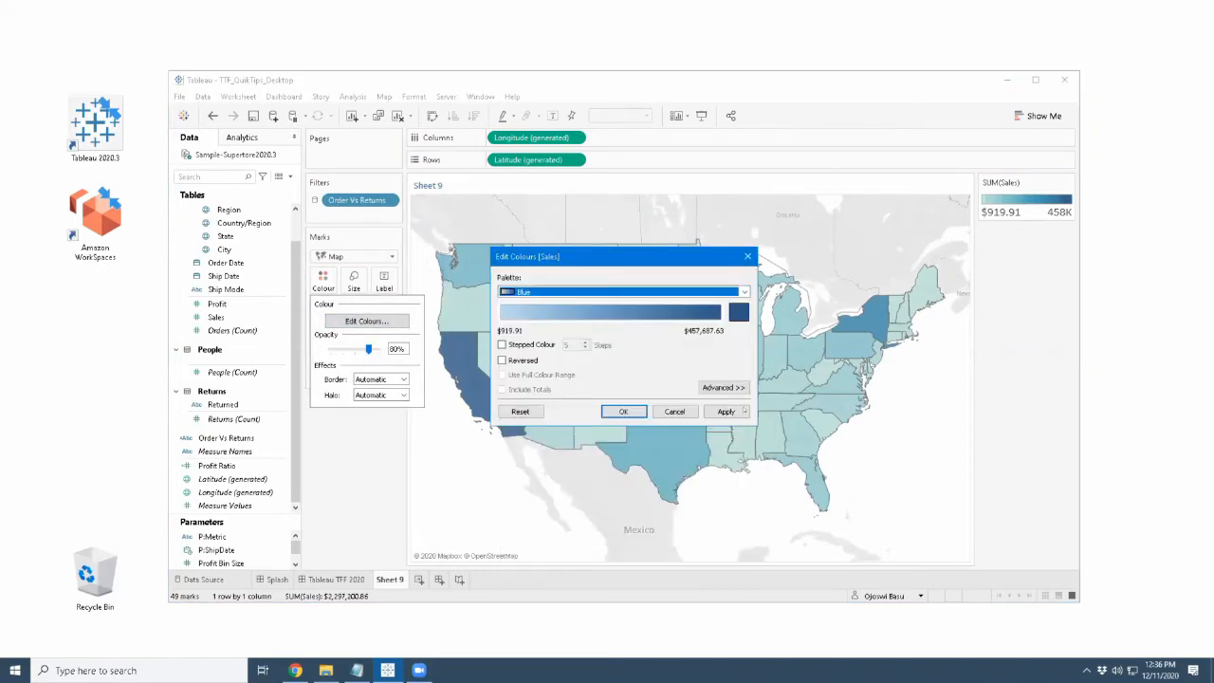
click(623, 410)
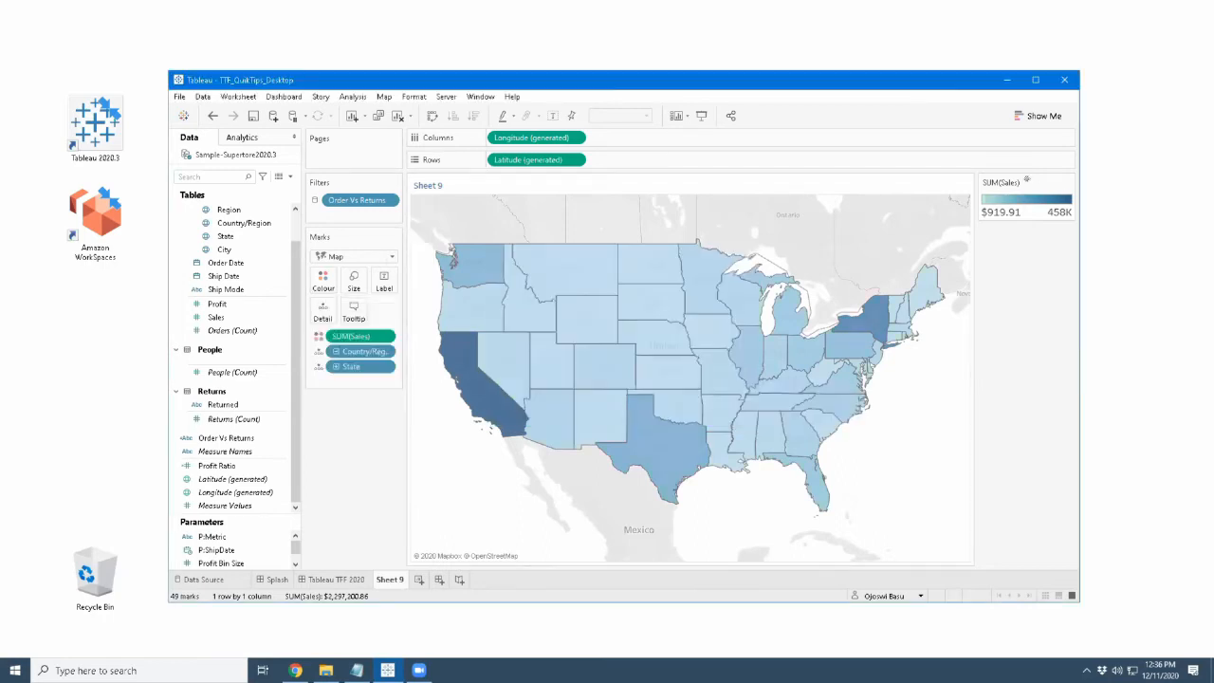
drag(417, 471, 377, 442)
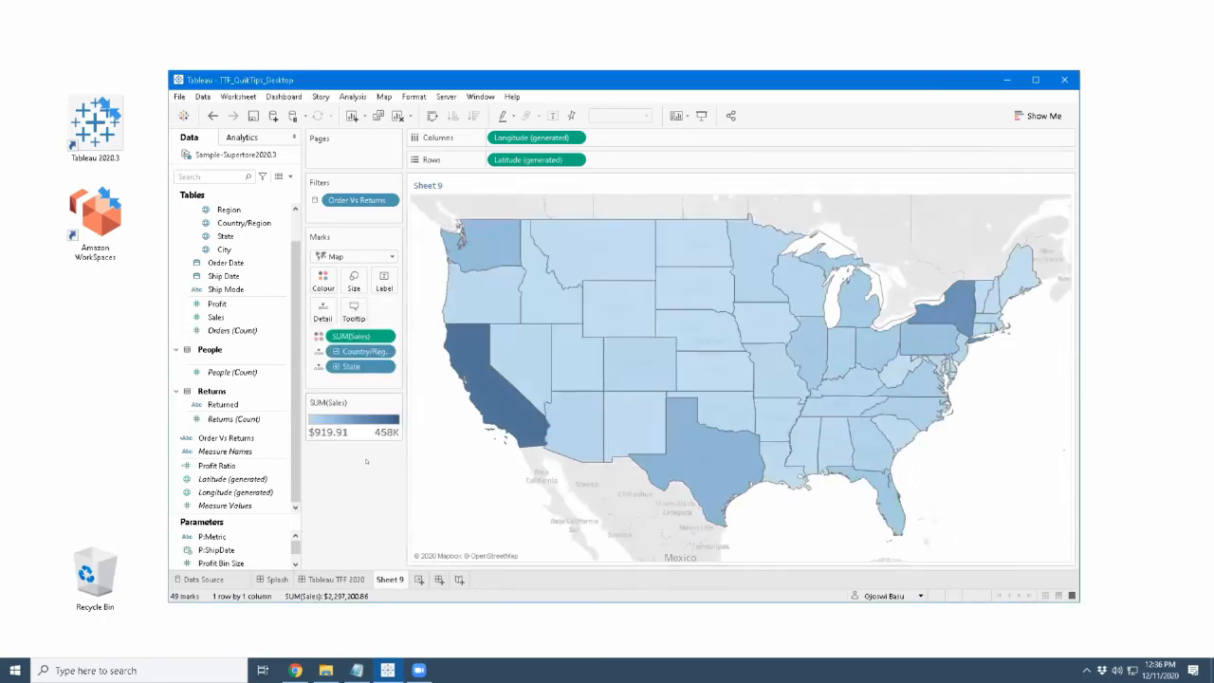
Turn off all background map layers, including Base, Land Cover, Coastline and the country and state borders and names
click(384, 96)
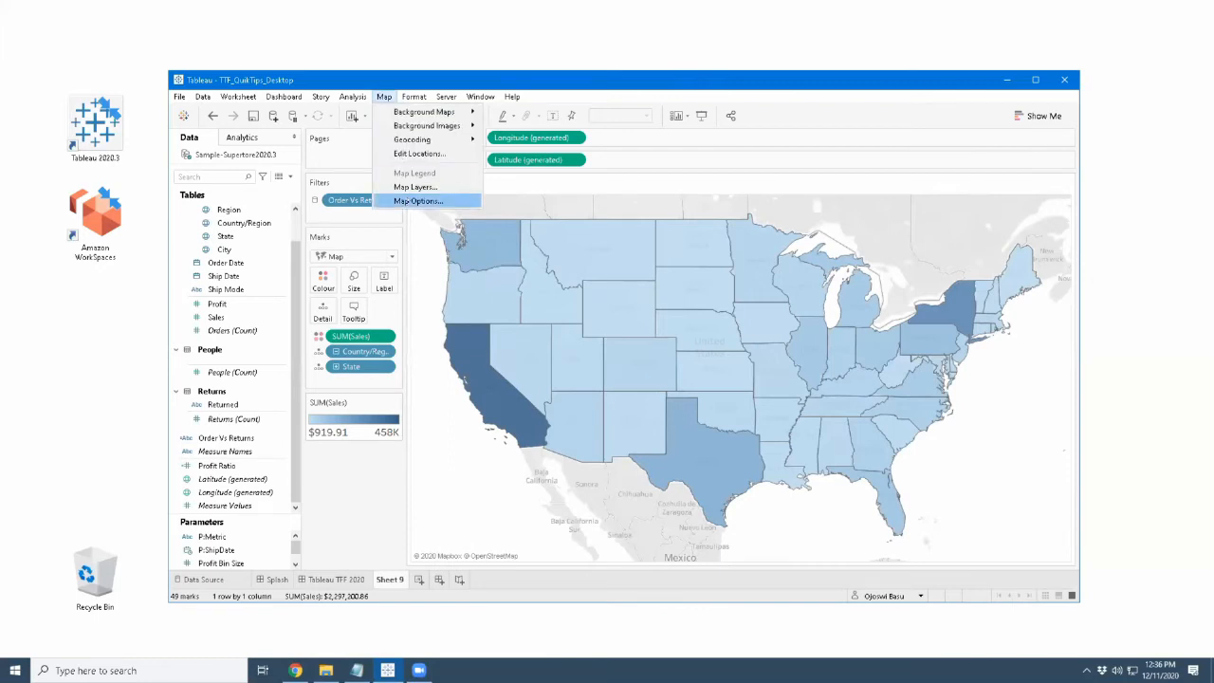
click(415, 187)
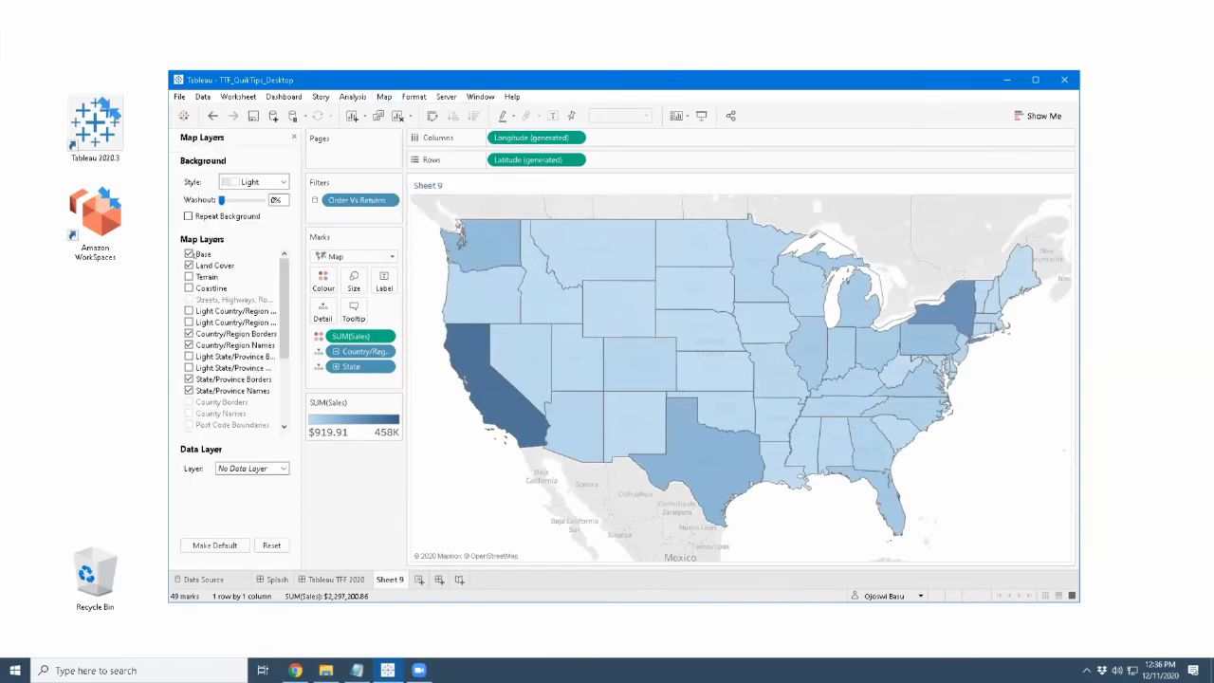
click(189, 253)
click(188, 265)
click(189, 287)
click(189, 333)
click(189, 345)
click(188, 380)
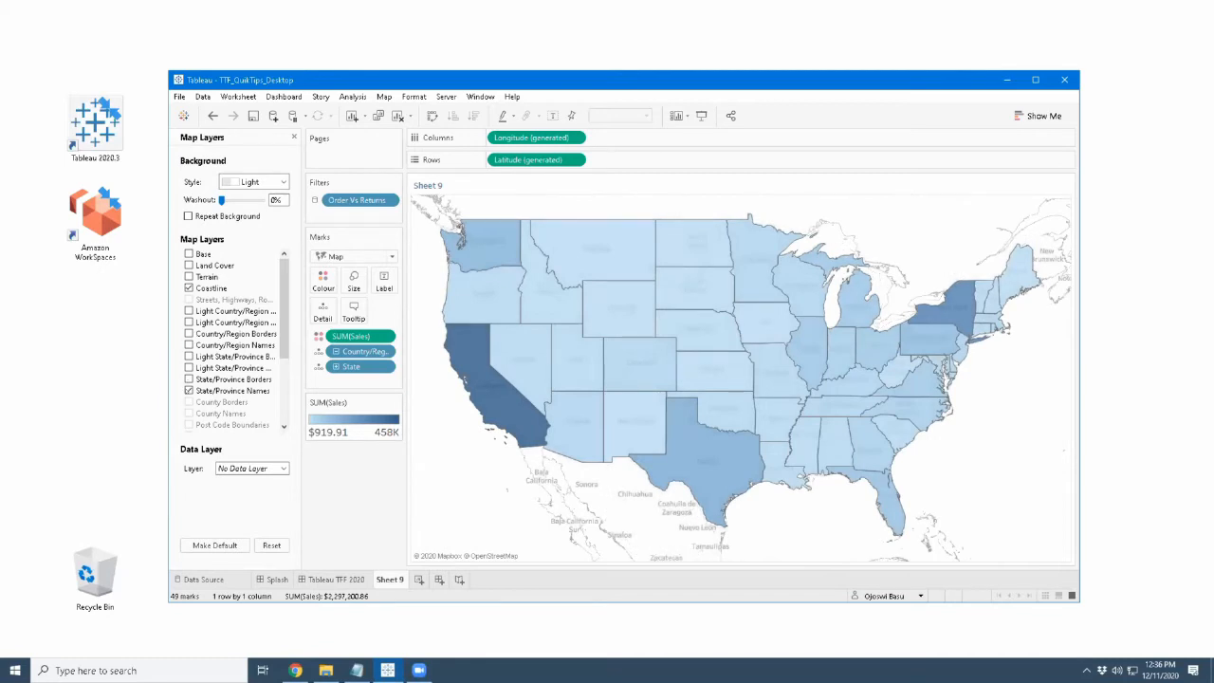
click(189, 390)
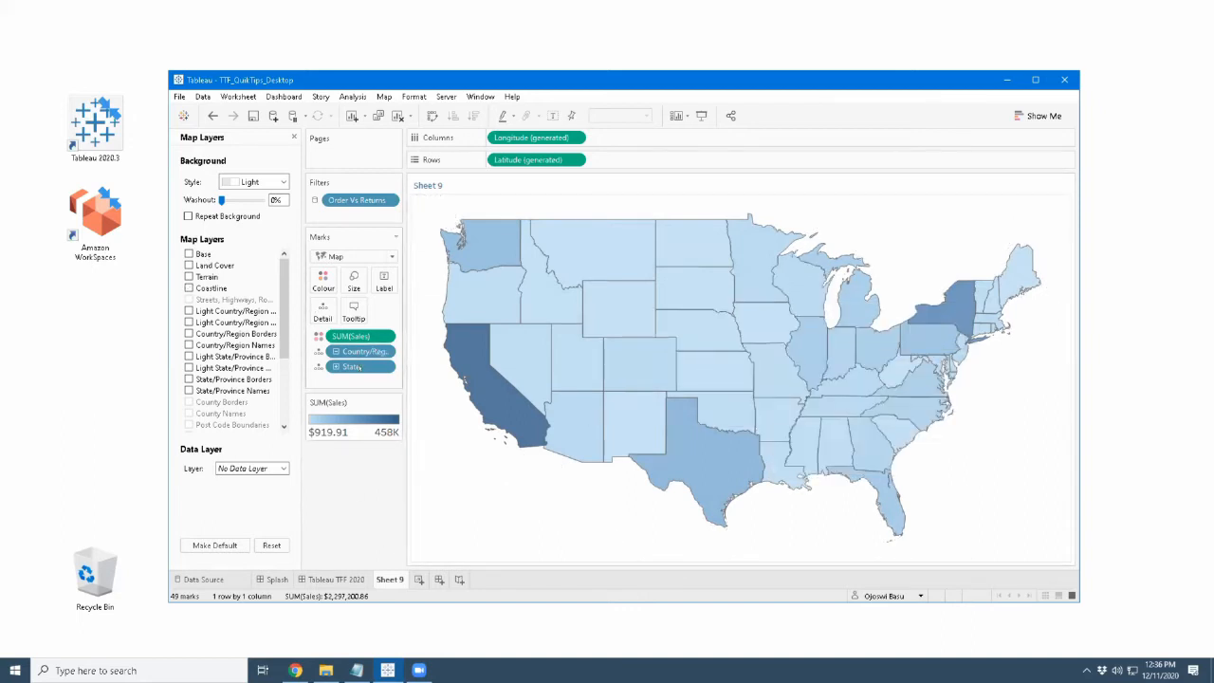
Label each state on the map with its State name and Sales value
drag(359, 367, 390, 298)
drag(356, 336, 384, 285)
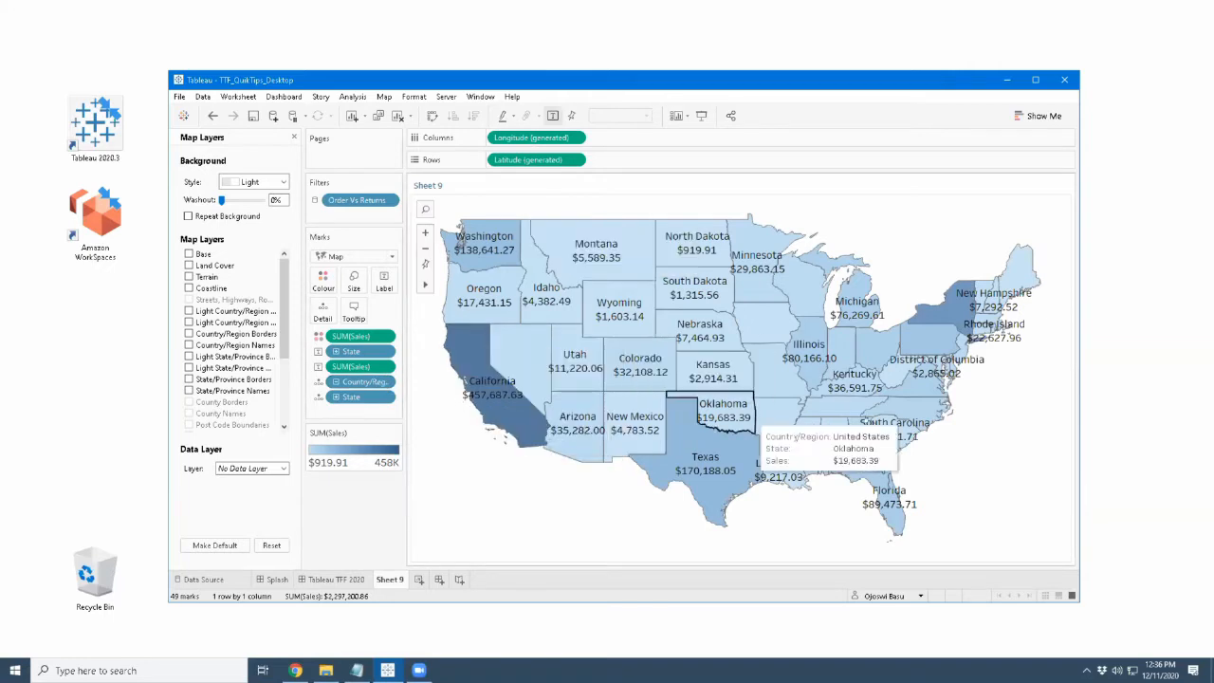
Go to the Sales by State worksheet from the Tableau TFF 2020 dashboard and open the Order Vs Returns calculated field for editing
click(334, 578)
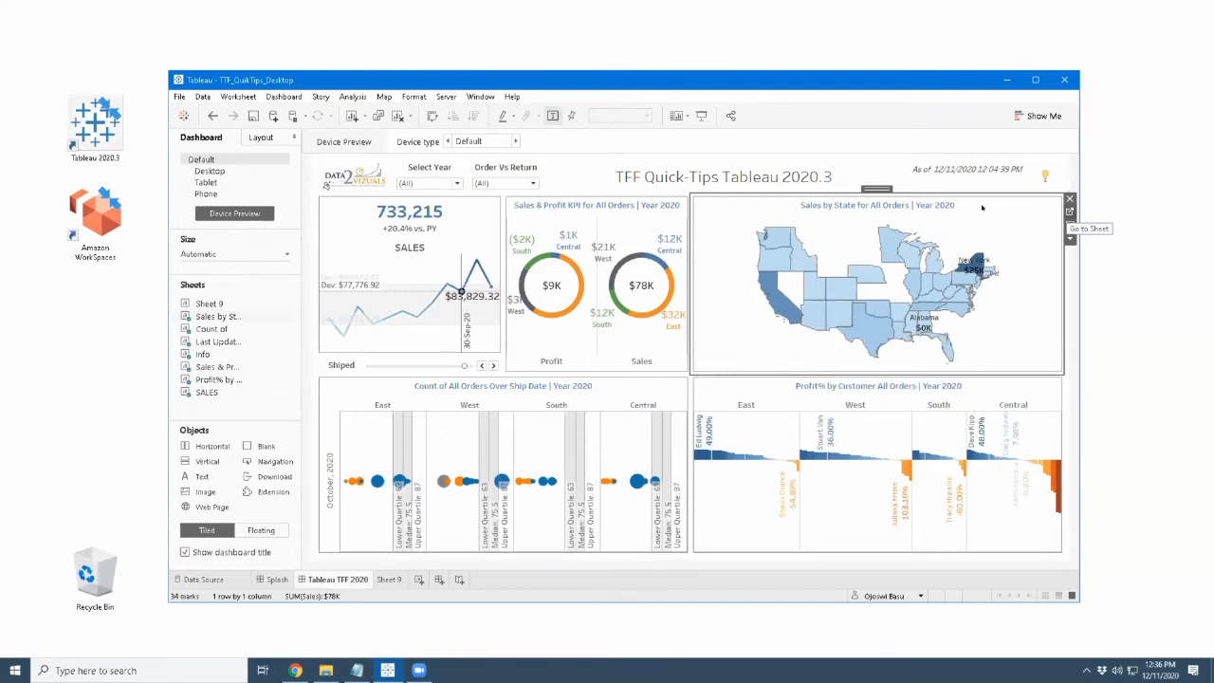
click(1070, 212)
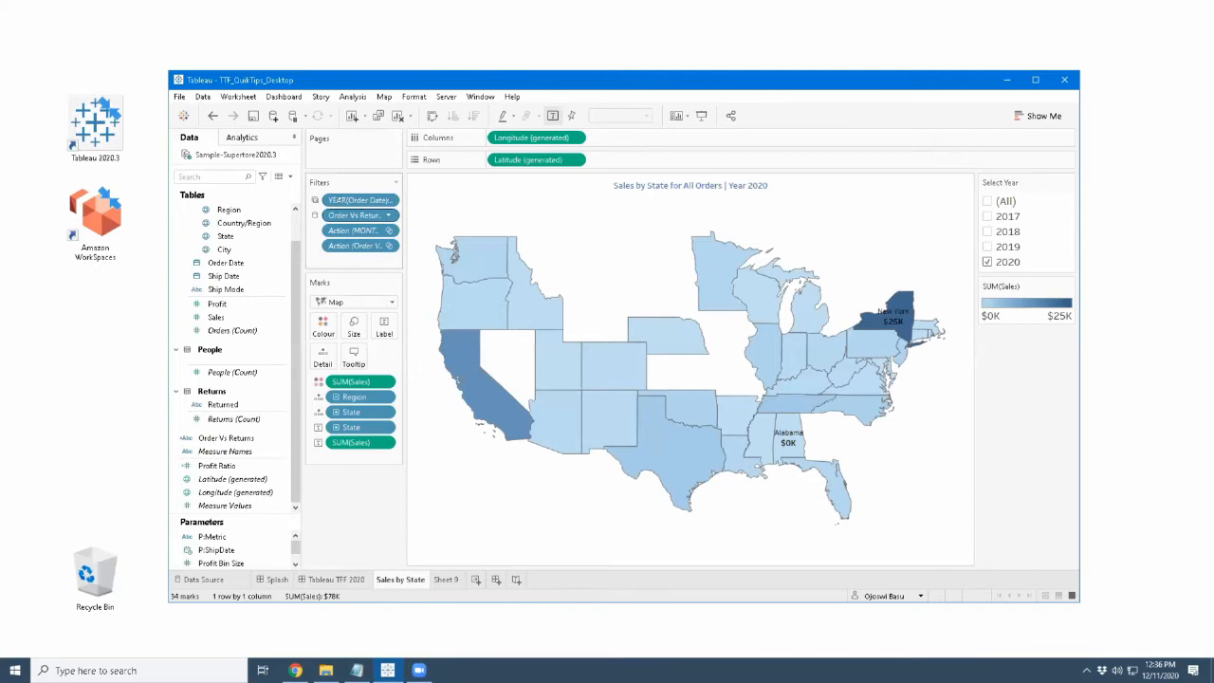
mouse_move(375, 216)
key(ctrl+f)
text(order)
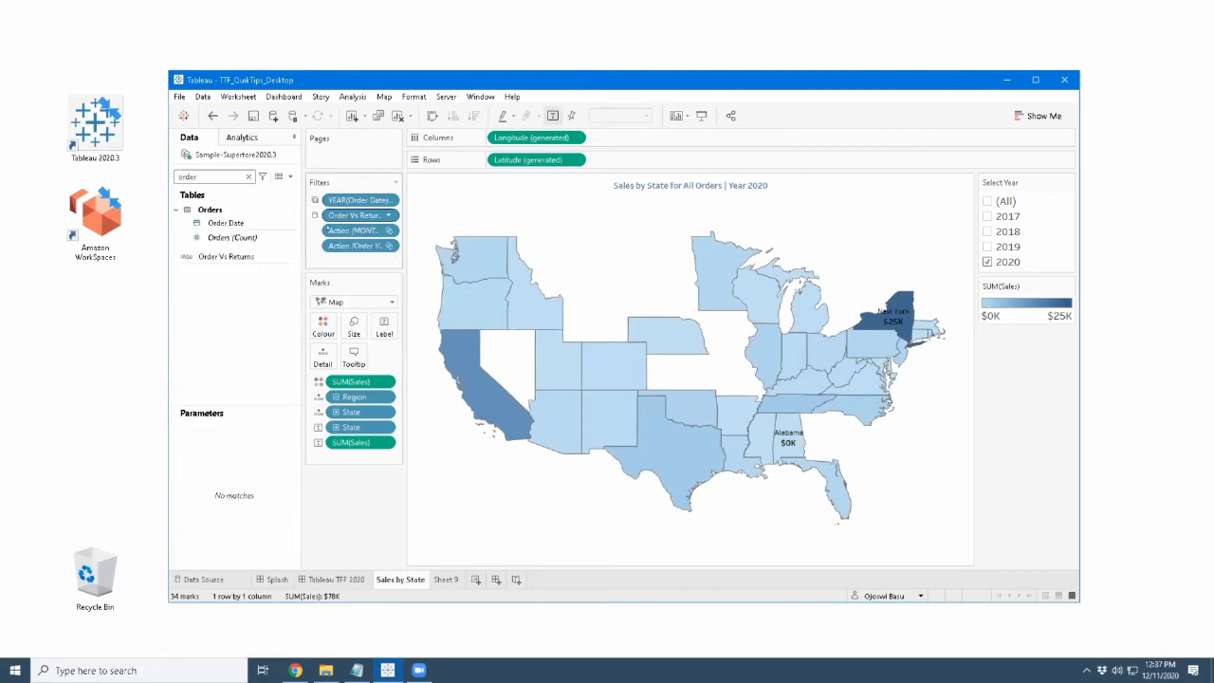
right_click(237, 256)
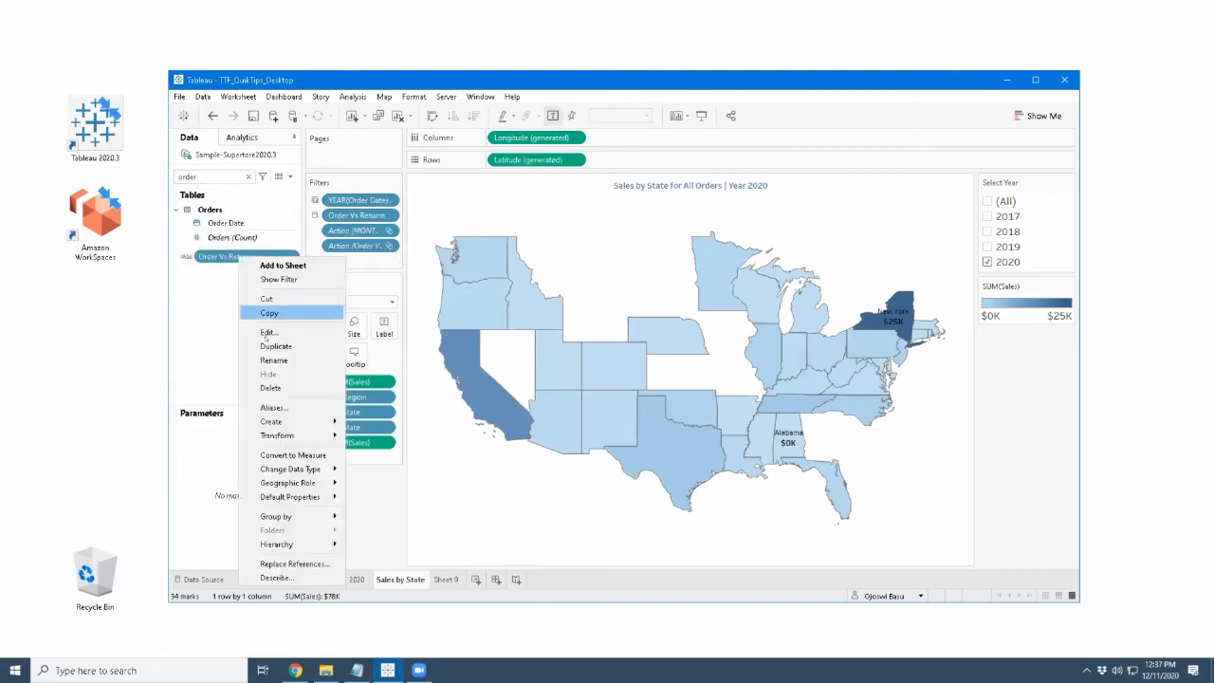
click(268, 329)
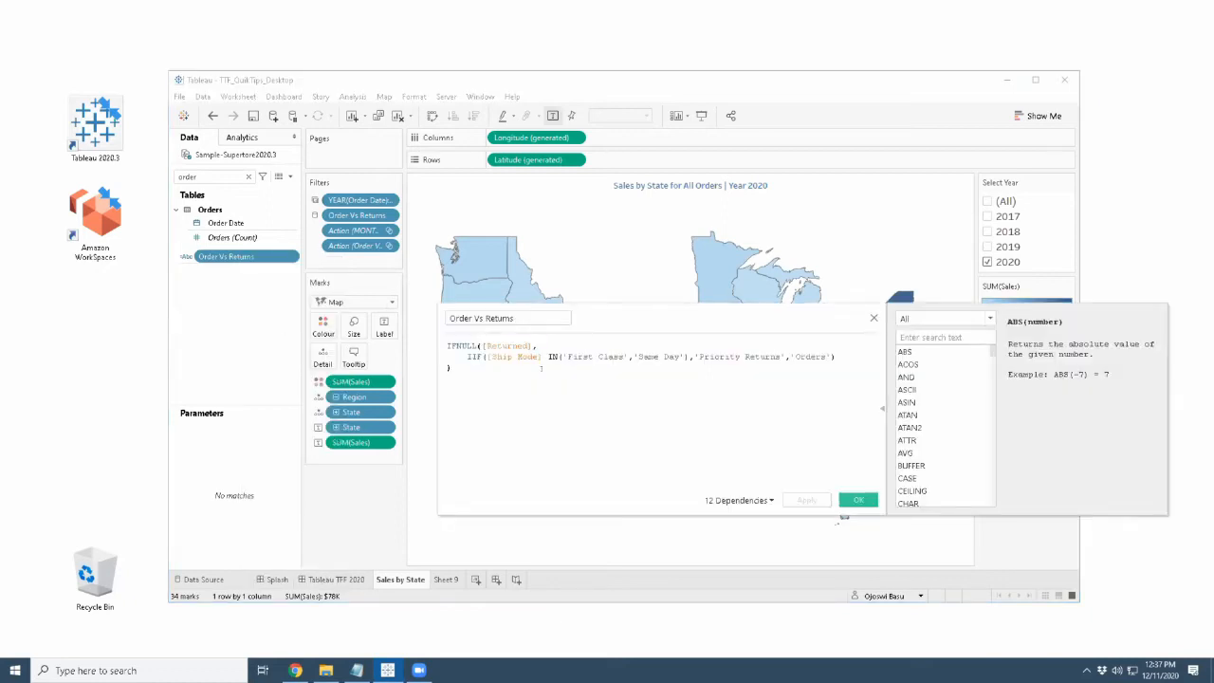
Examine the IFNULL and IIF parts of the Order Vs Returns formula and close the calculation editor
drag(541, 349, 844, 353)
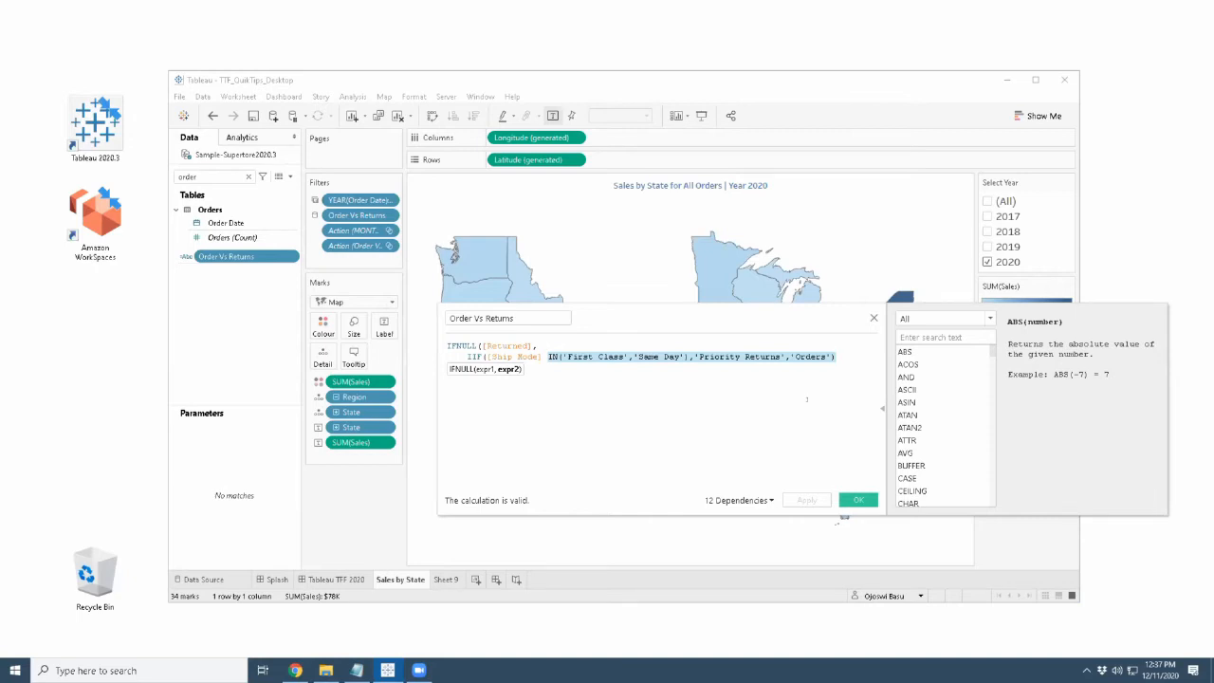
click(590, 381)
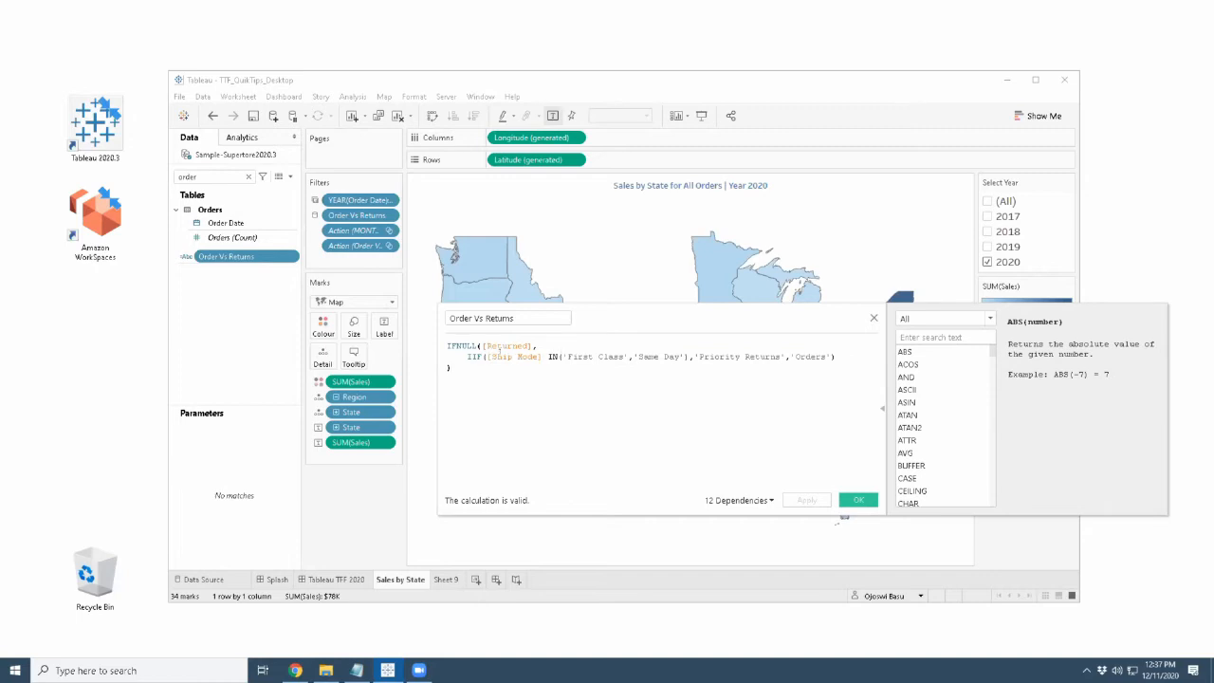
key(ctrl+a)
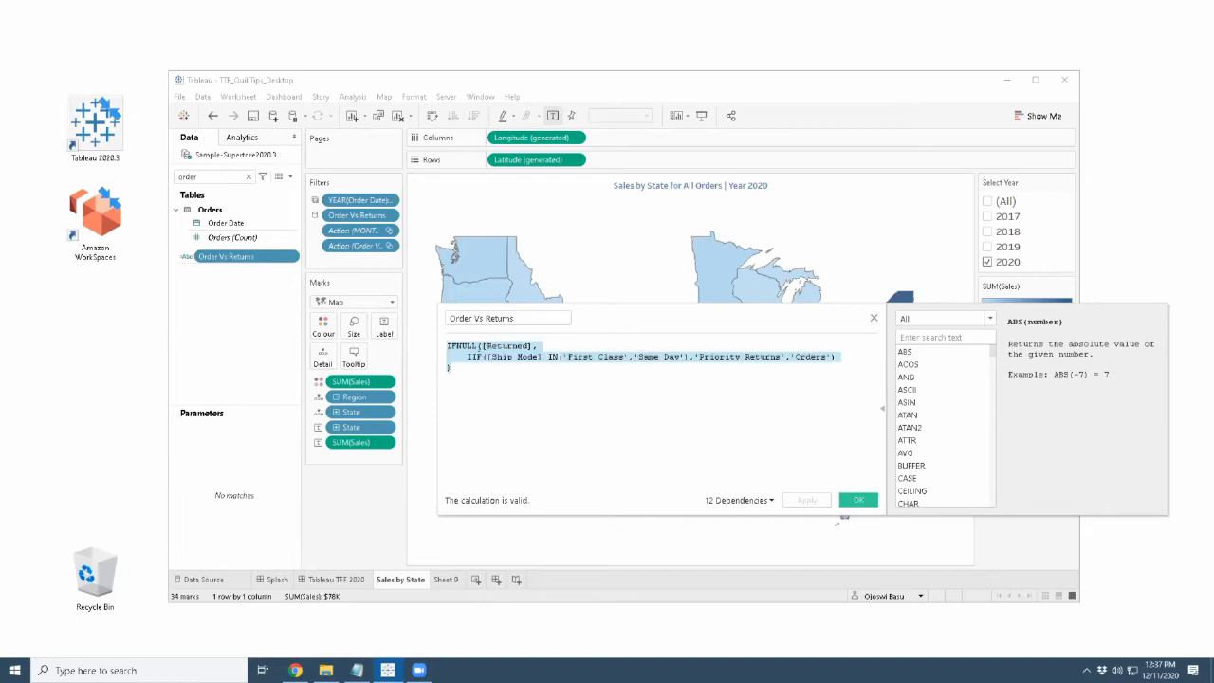
click(478, 345)
double_click(493, 345)
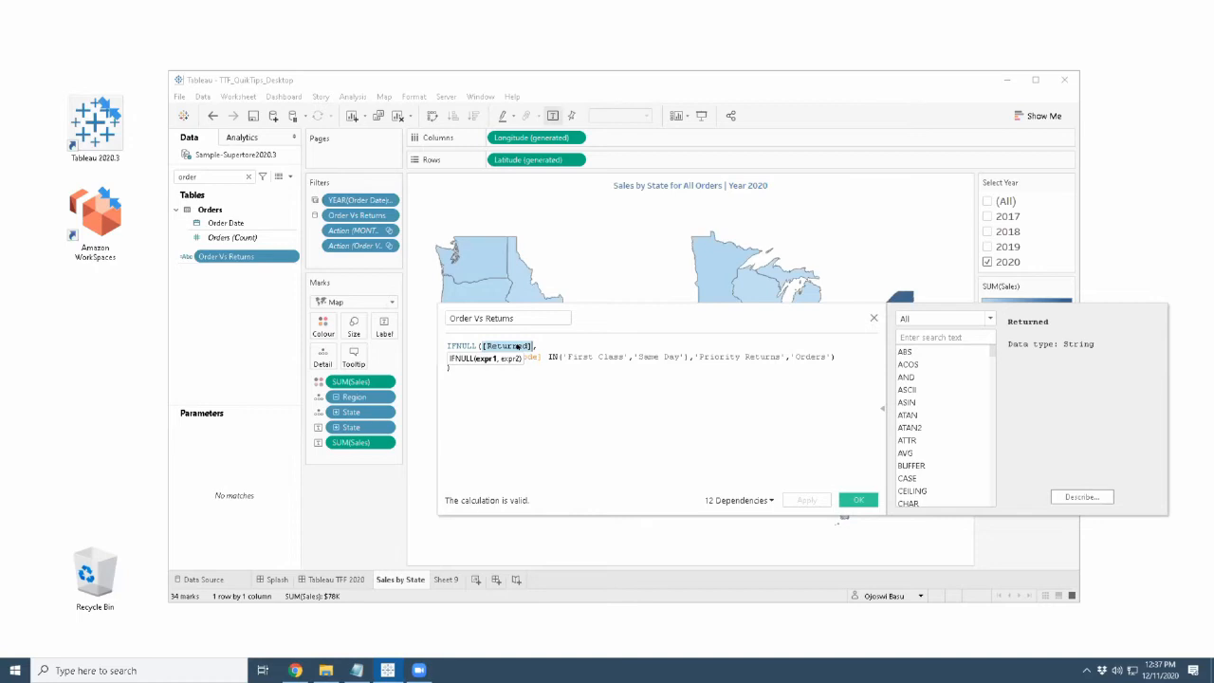
click(483, 367)
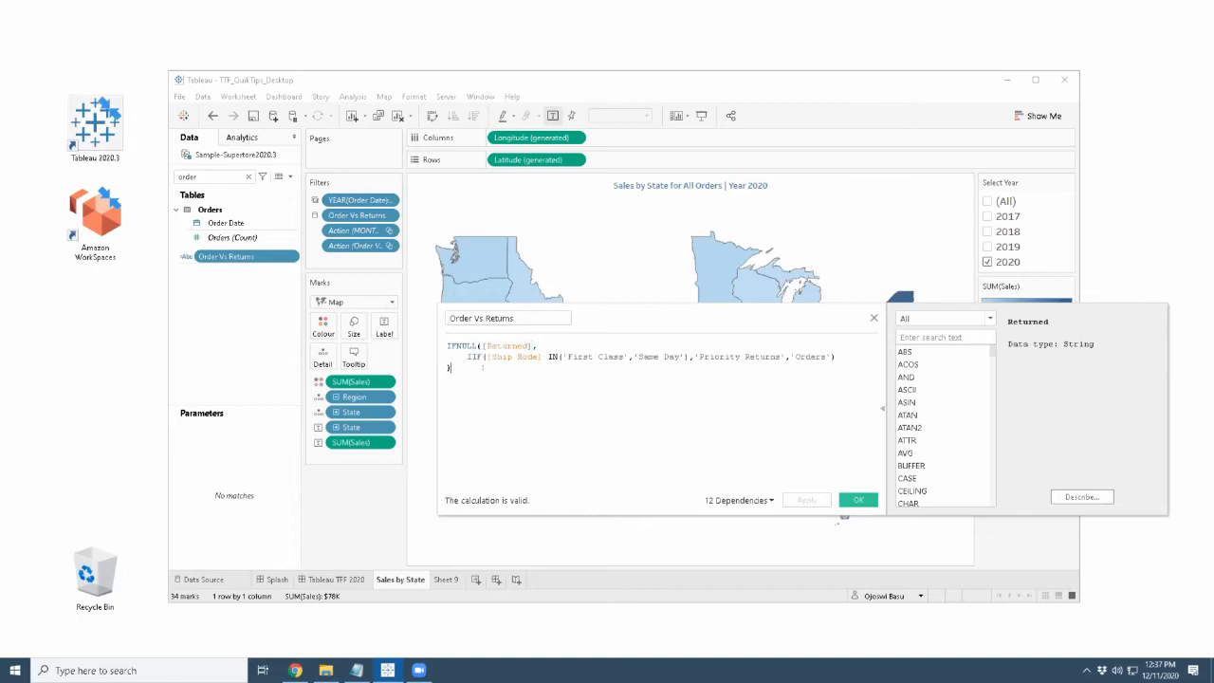
drag(467, 358, 843, 352)
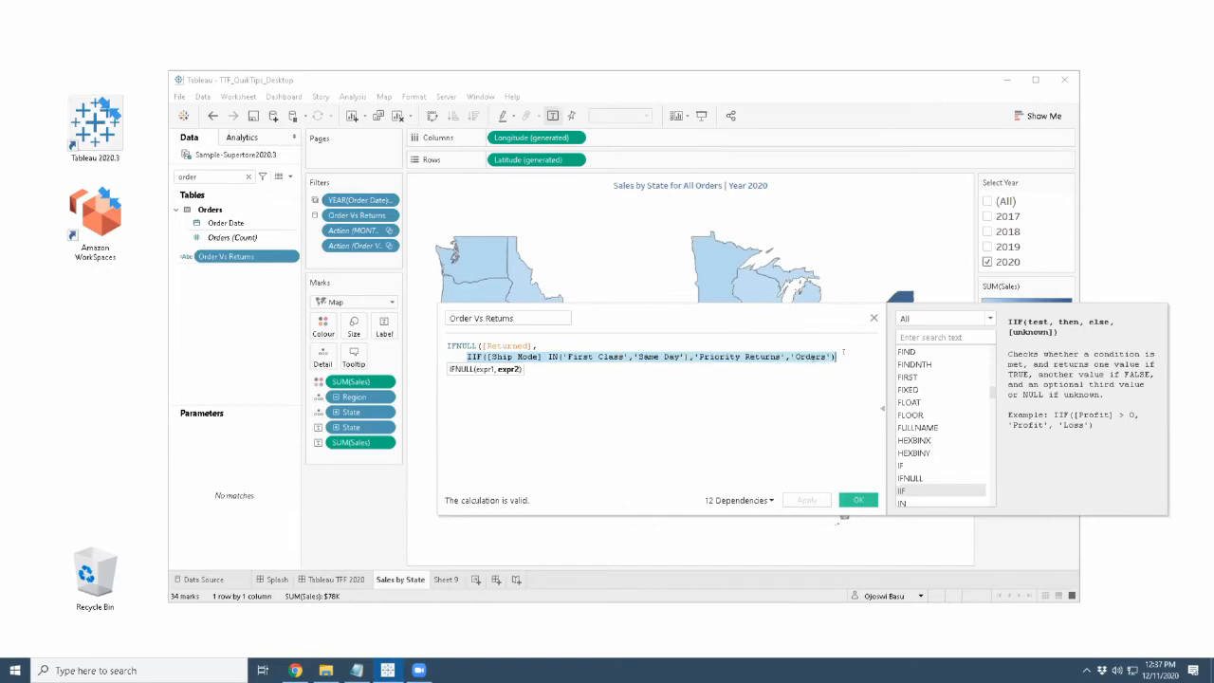
click(722, 410)
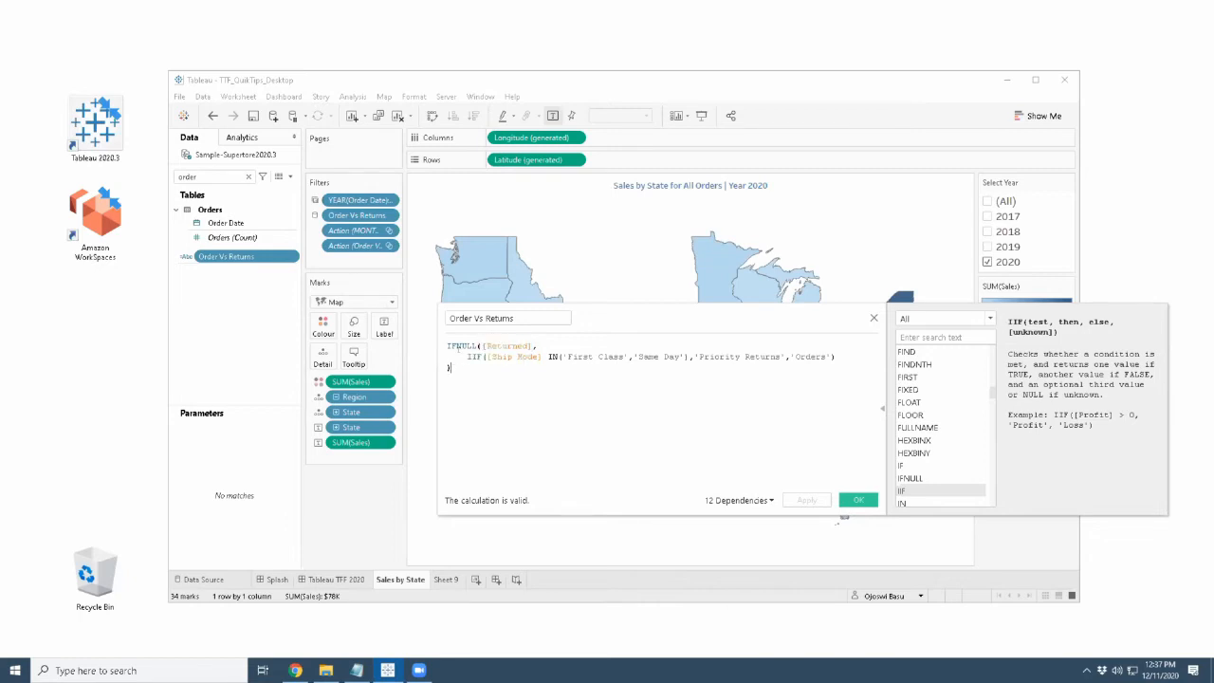
drag(466, 357, 836, 357)
click(844, 417)
drag(699, 357, 782, 358)
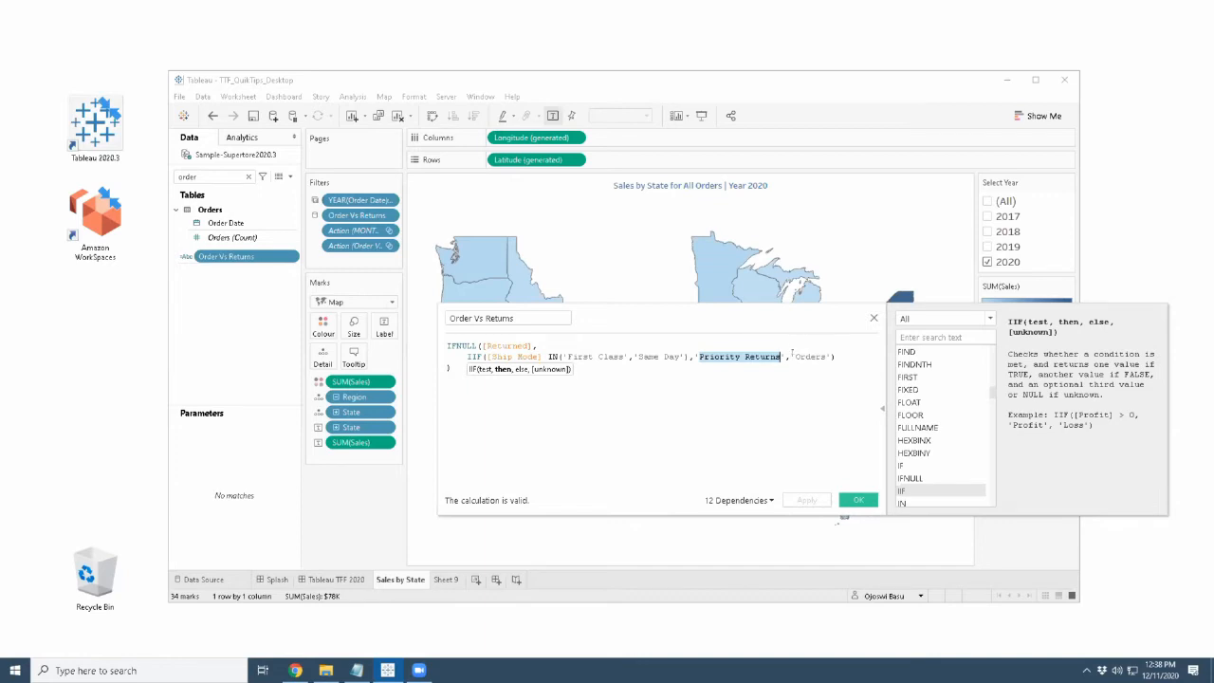
drag(791, 357, 832, 357)
click(859, 499)
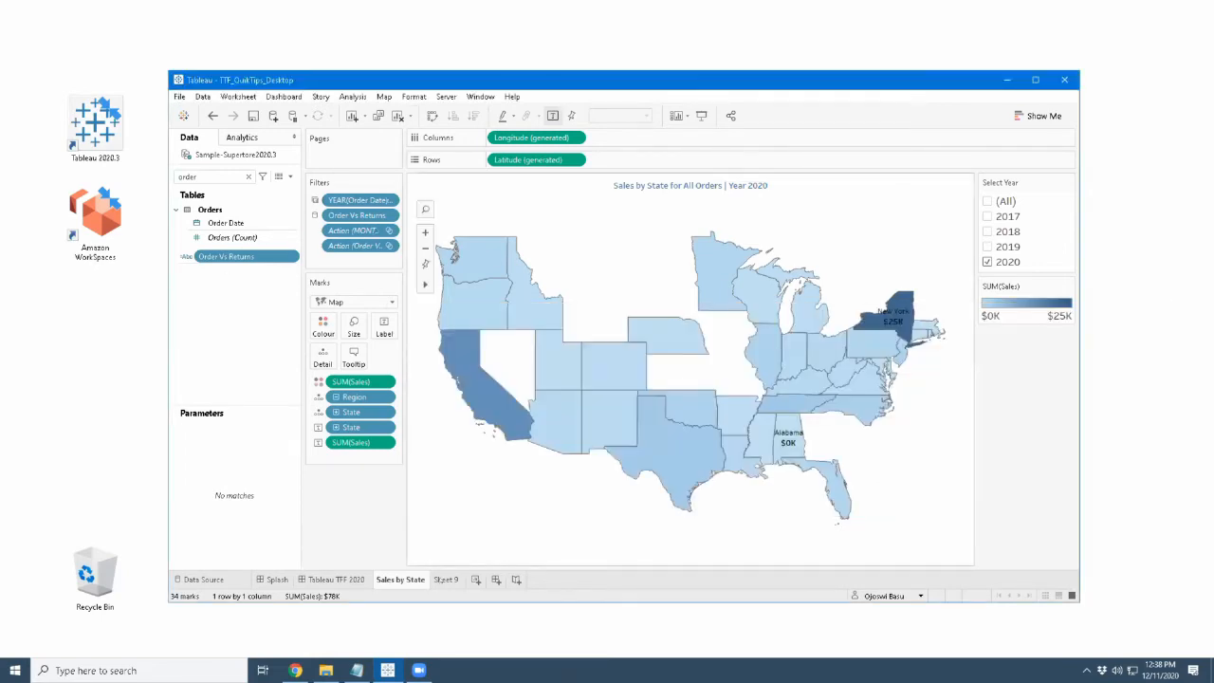
Create a new worksheet after Sheet 9 and place the Order Vs Returns and Ship Mode fields on Rows
click(443, 579)
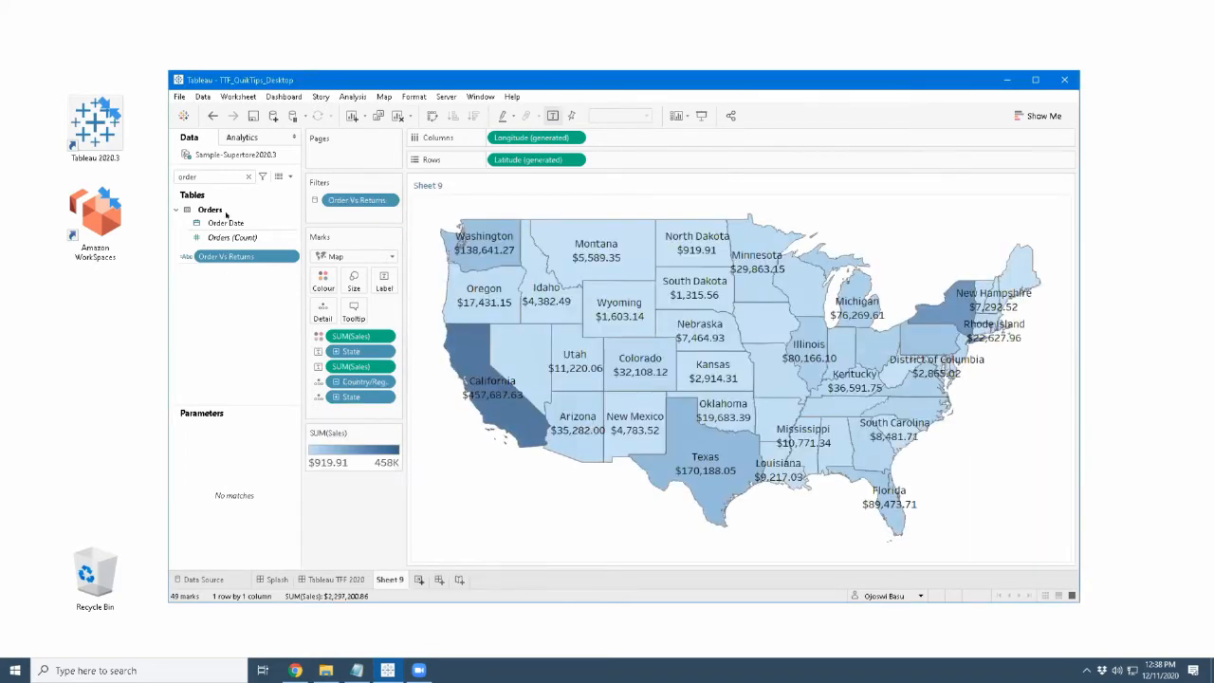
click(420, 579)
drag(409, 288, 427, 286)
double_click(235, 177)
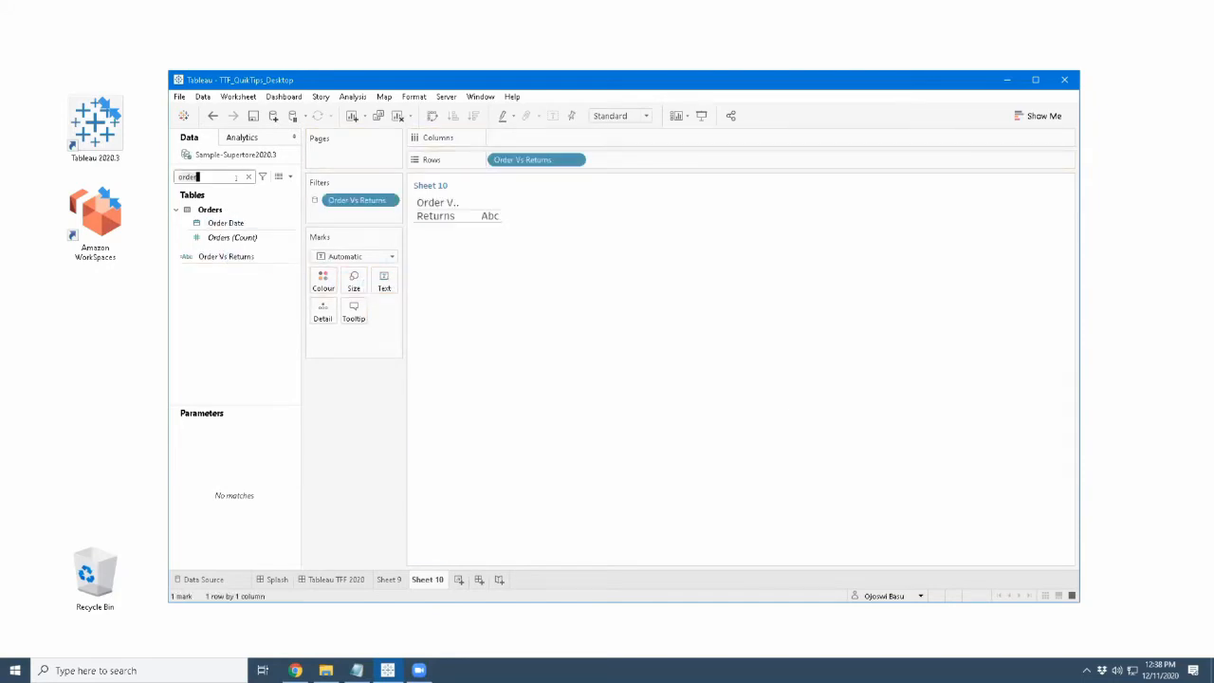
key(BackSpace)
text(sh)
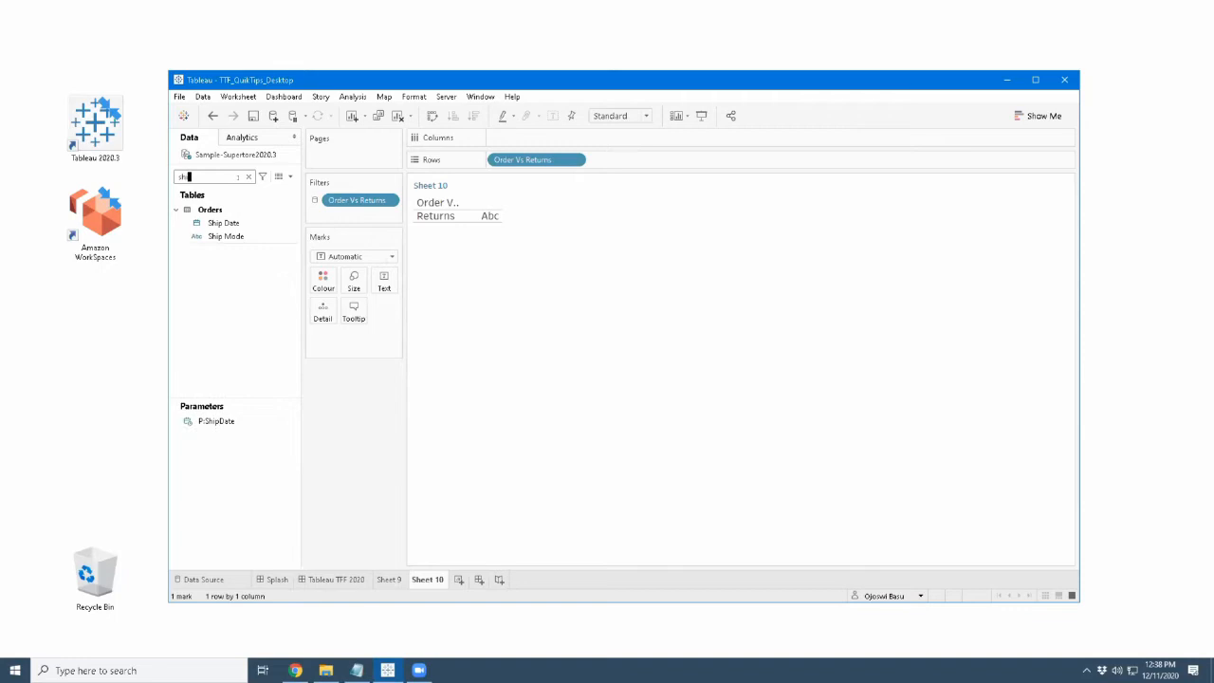
drag(216, 236, 645, 159)
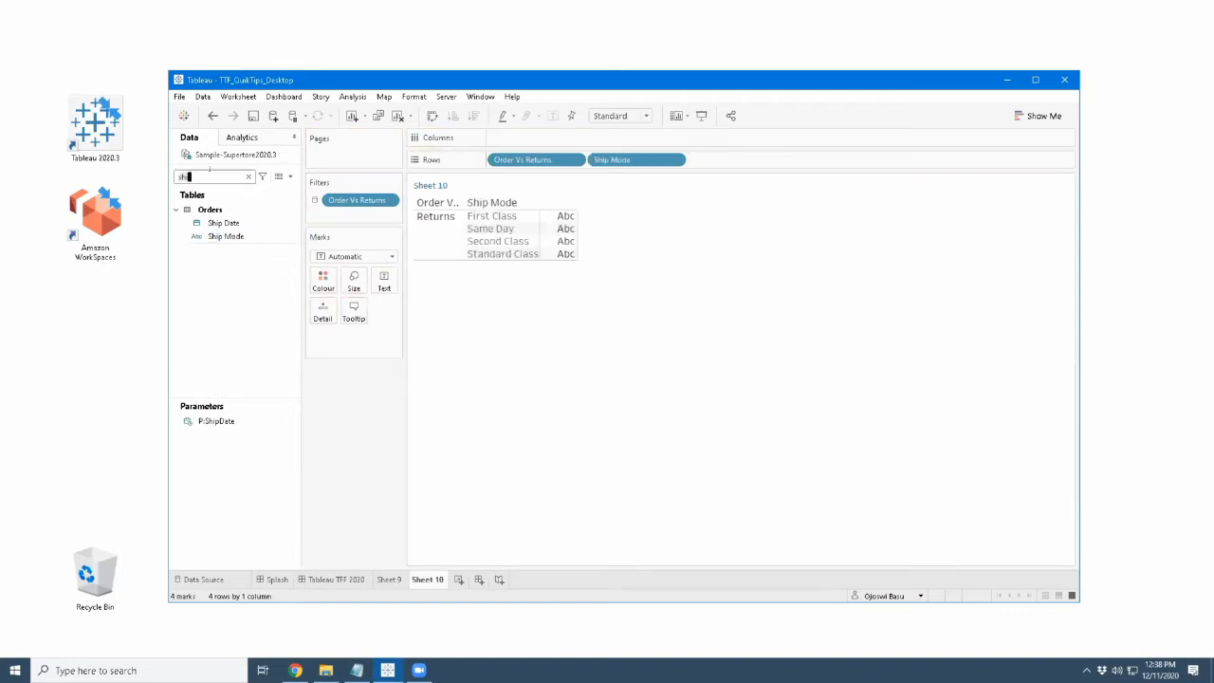
Rearrange the table so Rows holds Returned followed by Ship Mode, with Order Vs Returns shown as the text mark
key(BackSpace)
key(BackSpace)
key(BackSpace)
text(re)
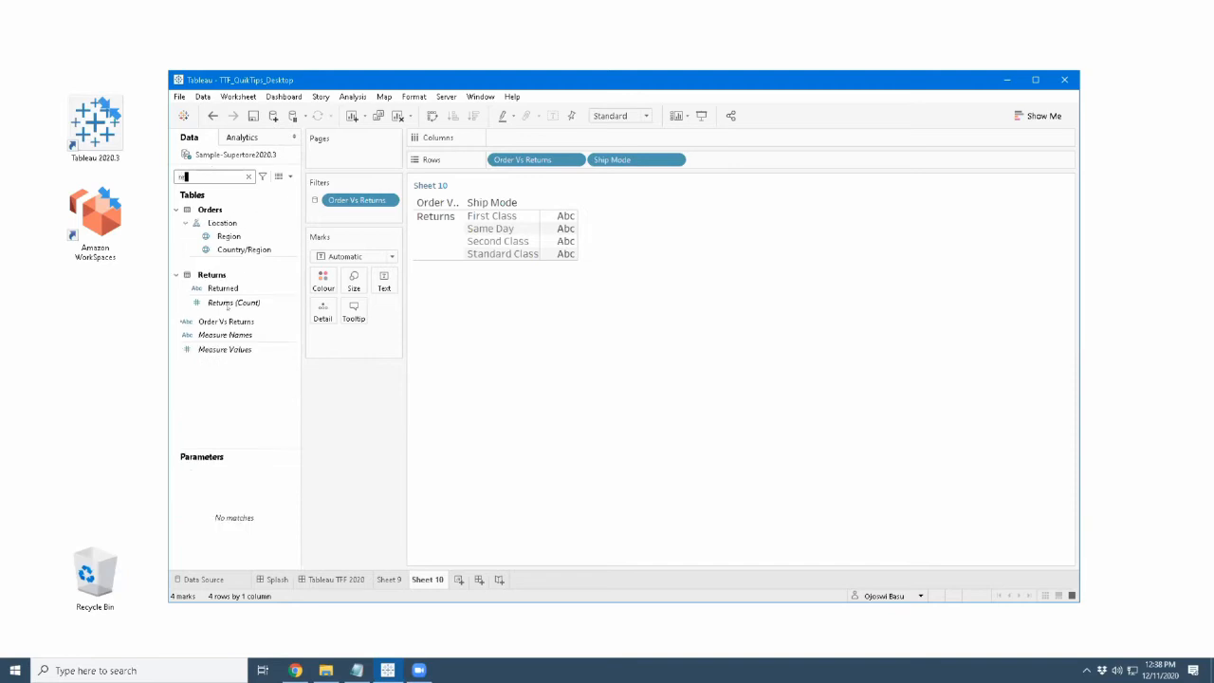
drag(234, 301, 710, 161)
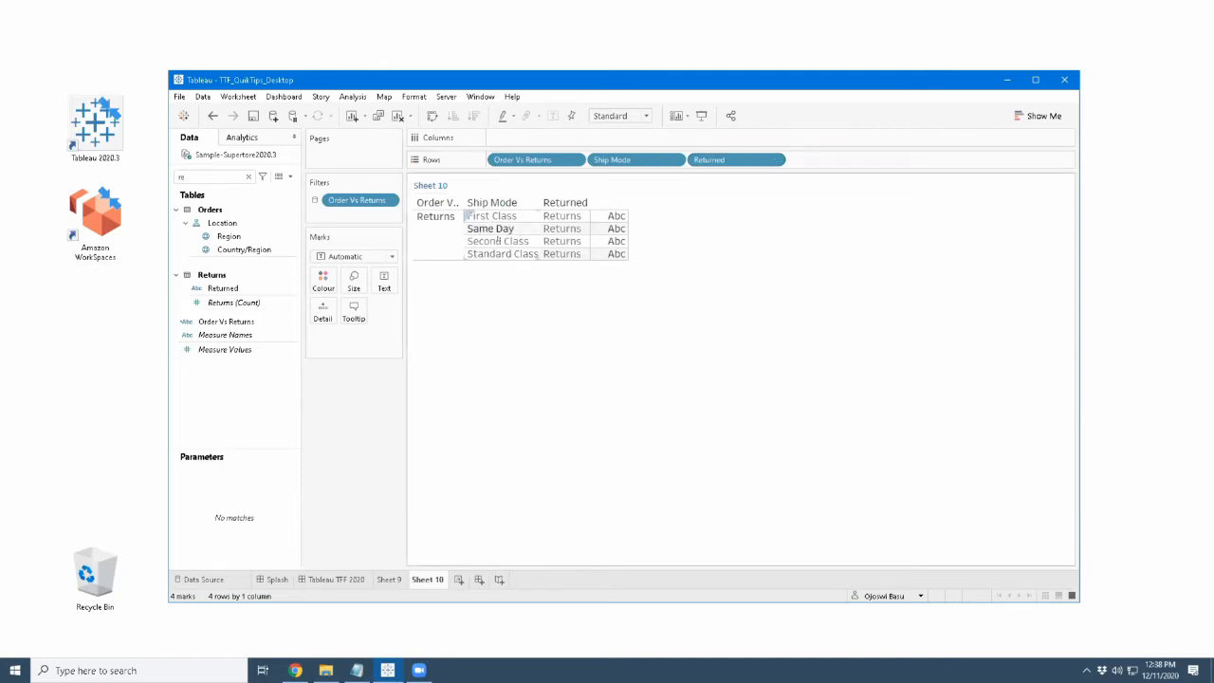
drag(732, 160, 375, 280)
mouse_move(572, 230)
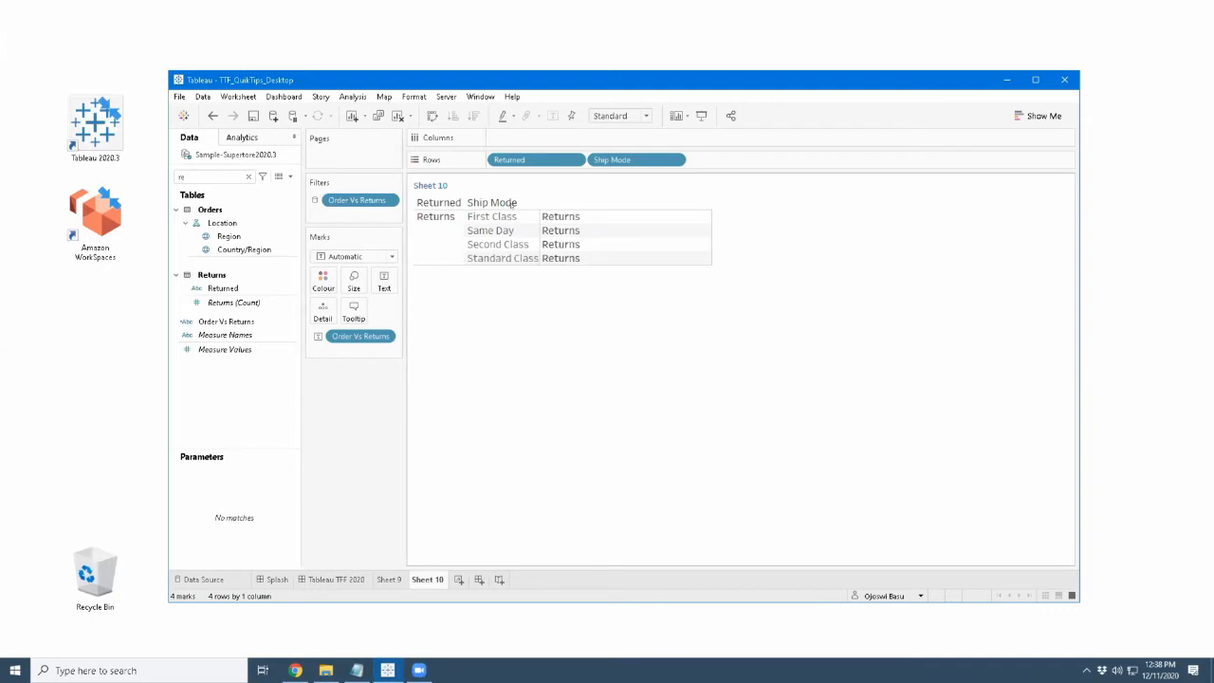
Show the Order Vs Returns filter beside the table and save the workbook
right_click(349, 202)
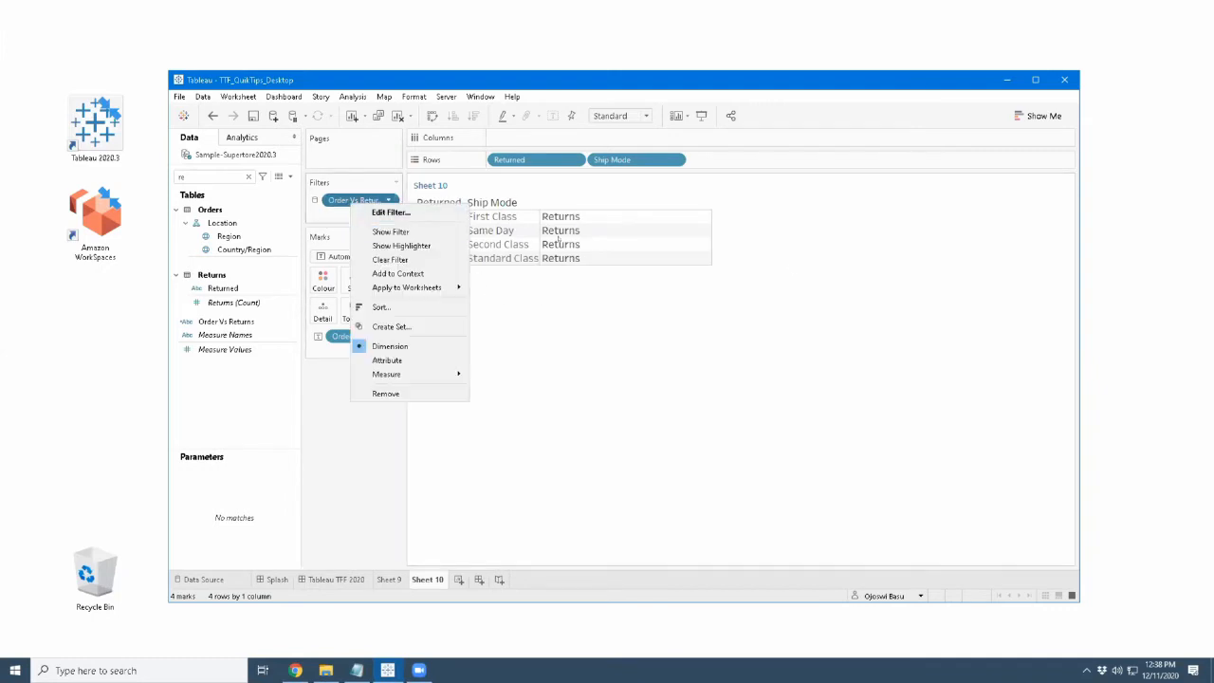
click(391, 232)
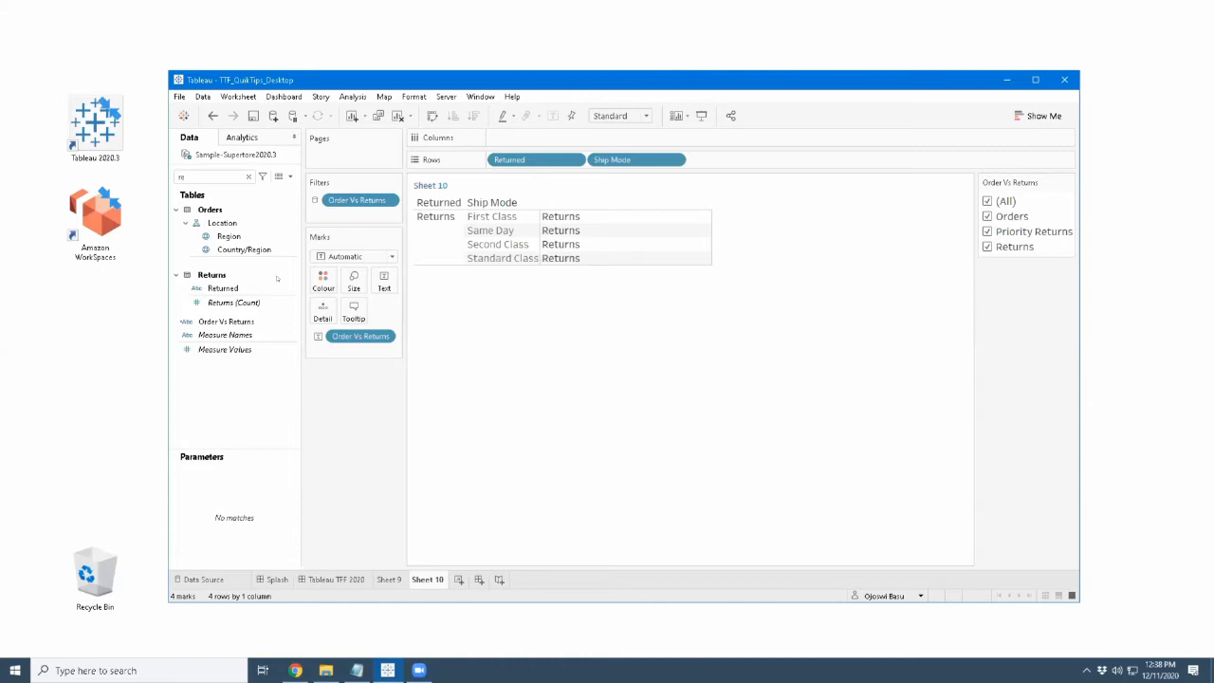
right_click(222, 157)
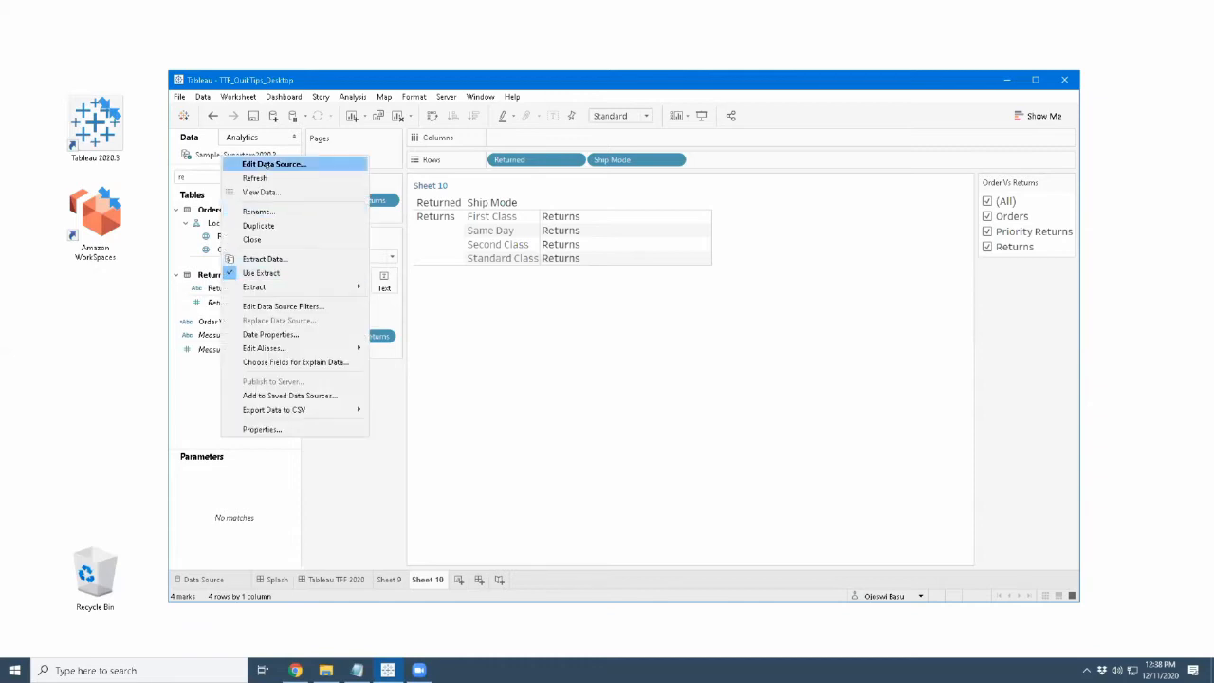
click(263, 275)
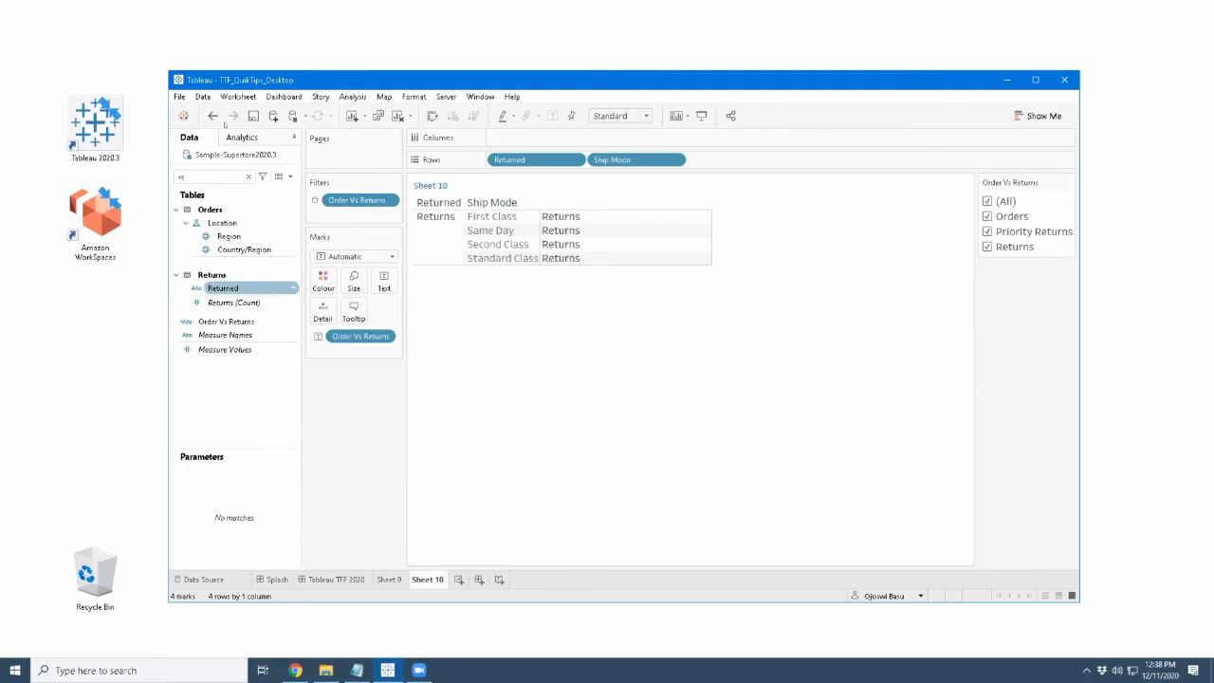
key(ctrl+s)
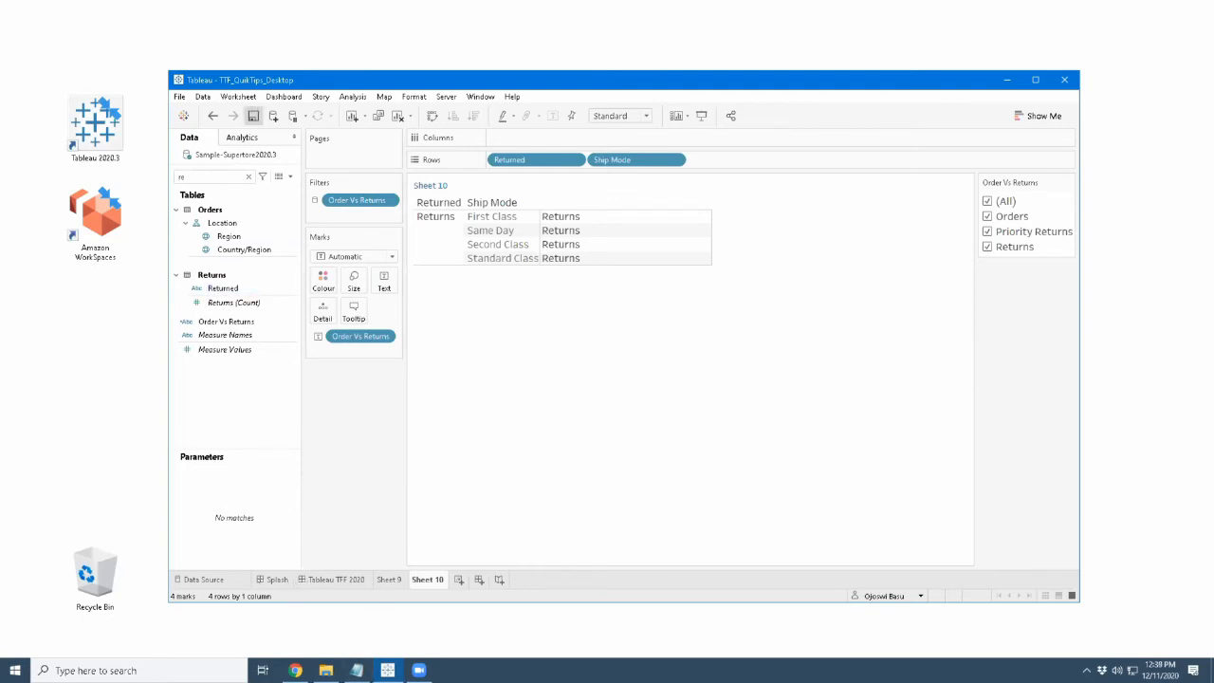
Go through the Splash page to the Tableau TFF 2020 dashboard and open its Sales & Profit KPI worksheet
click(276, 579)
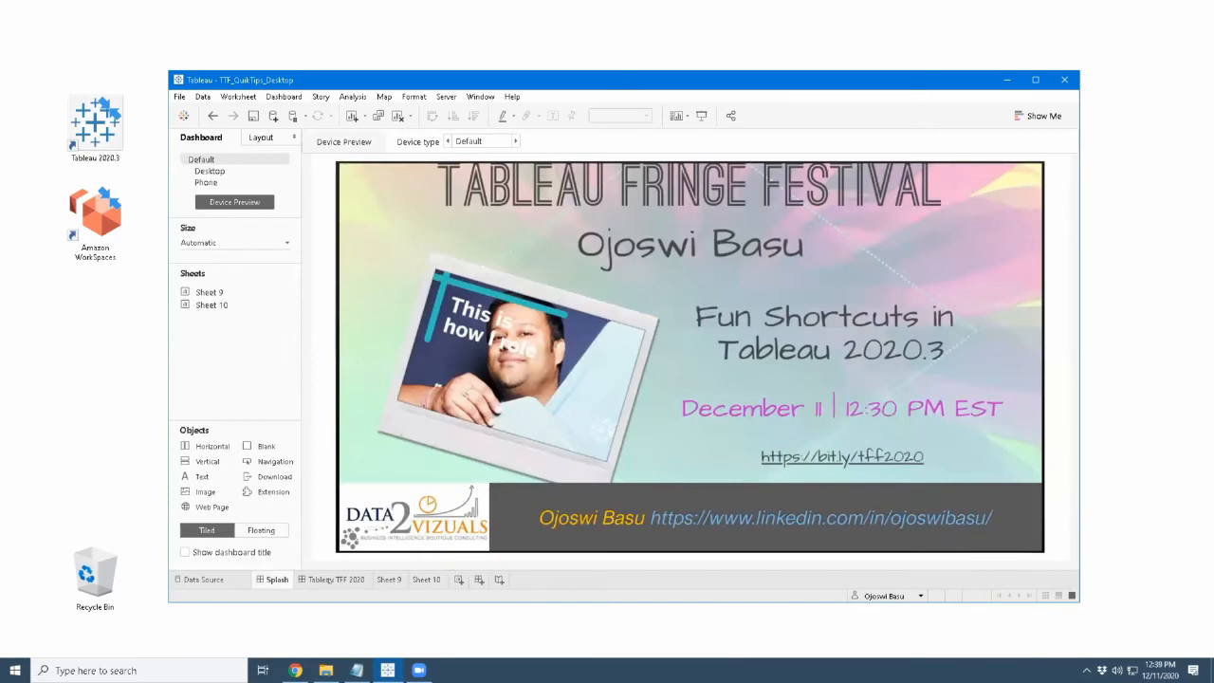
key(ctrl+Tab)
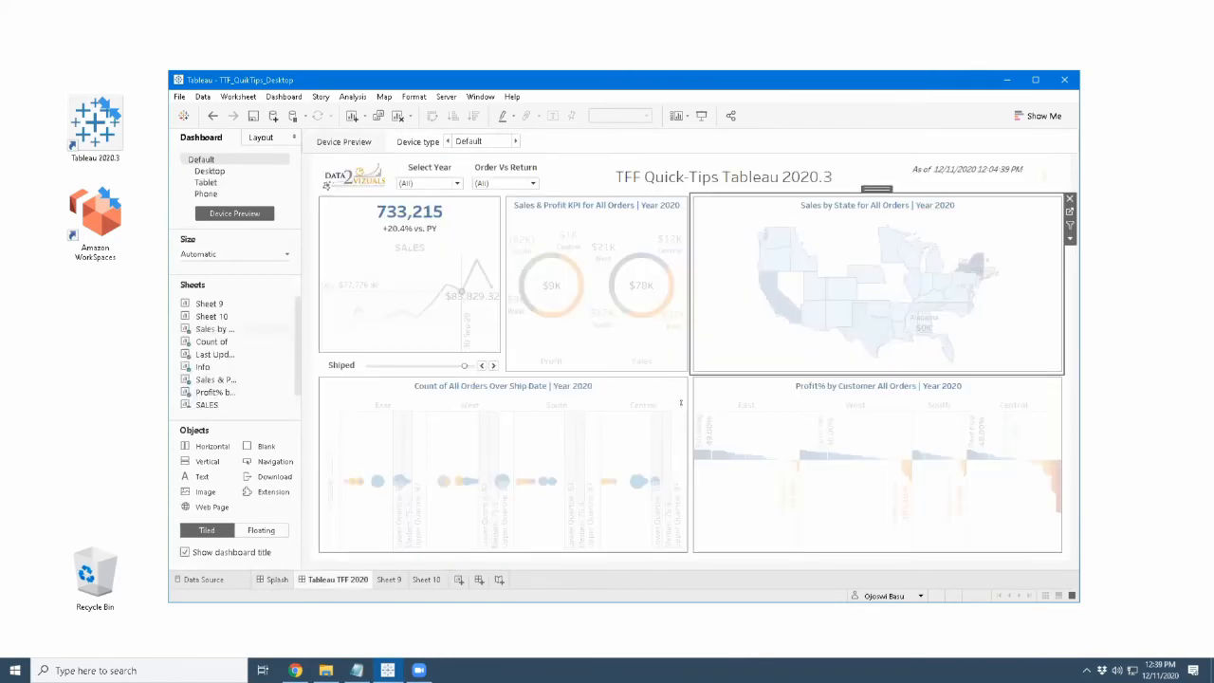
click(670, 211)
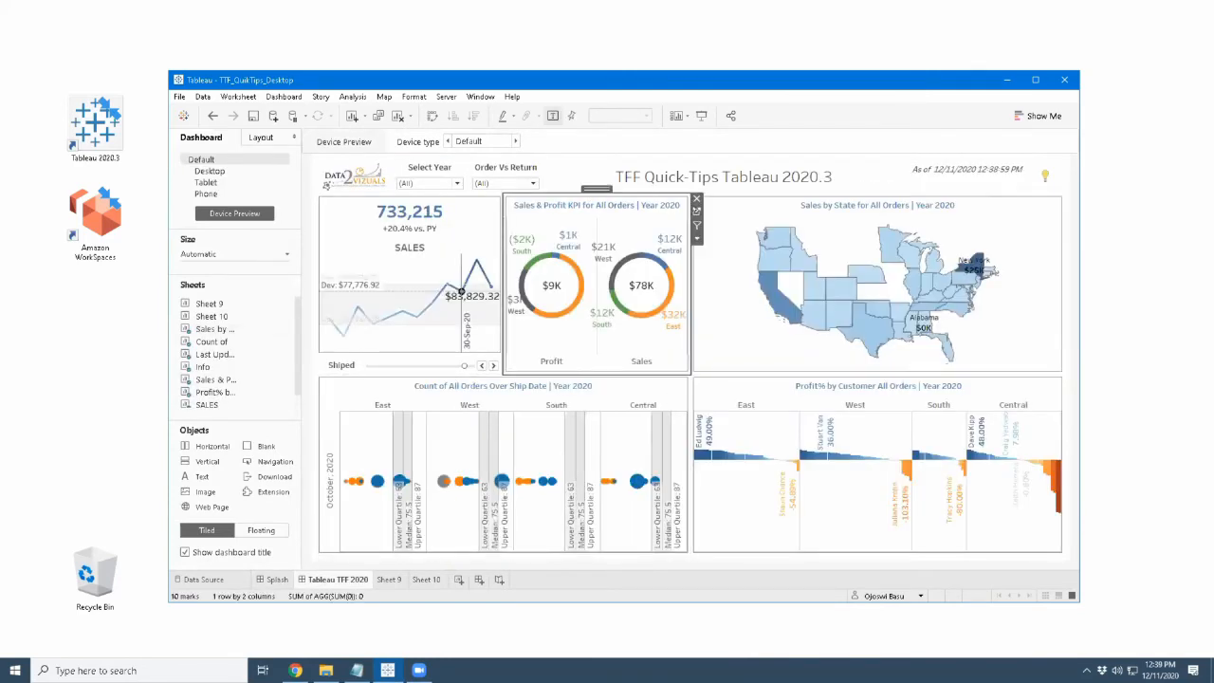
click(697, 211)
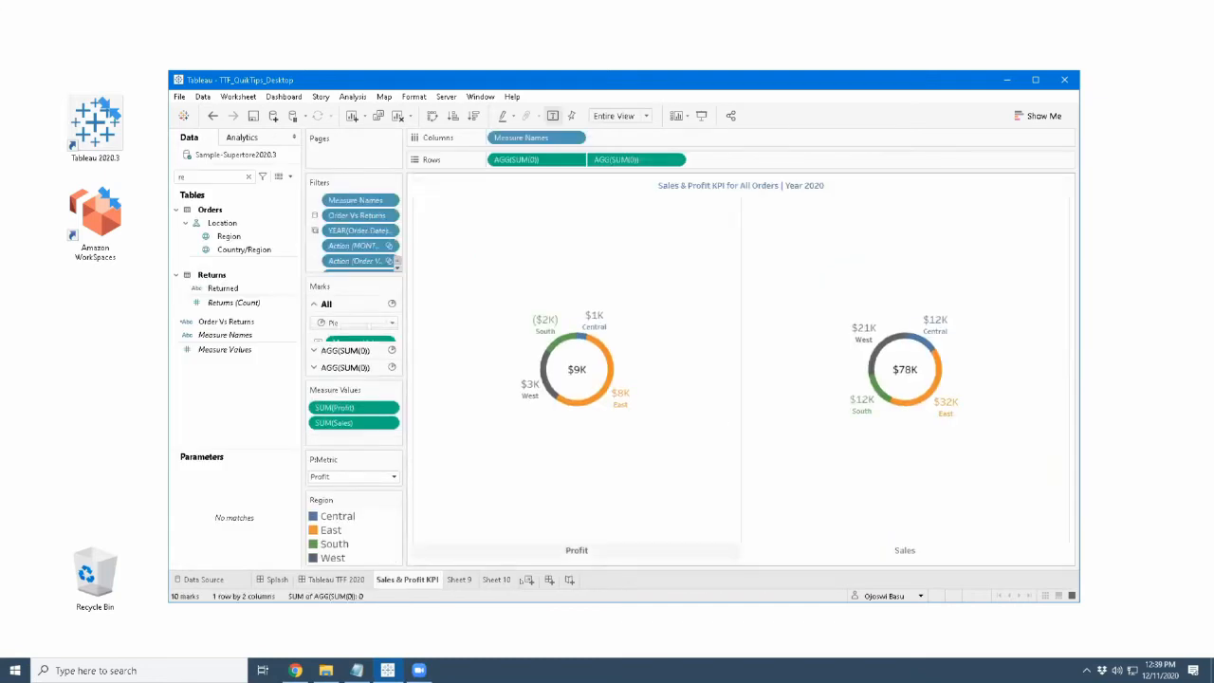
Create a new blank worksheet after the Sales & Profit KPI sheet and clear the field search in the data list
click(527, 579)
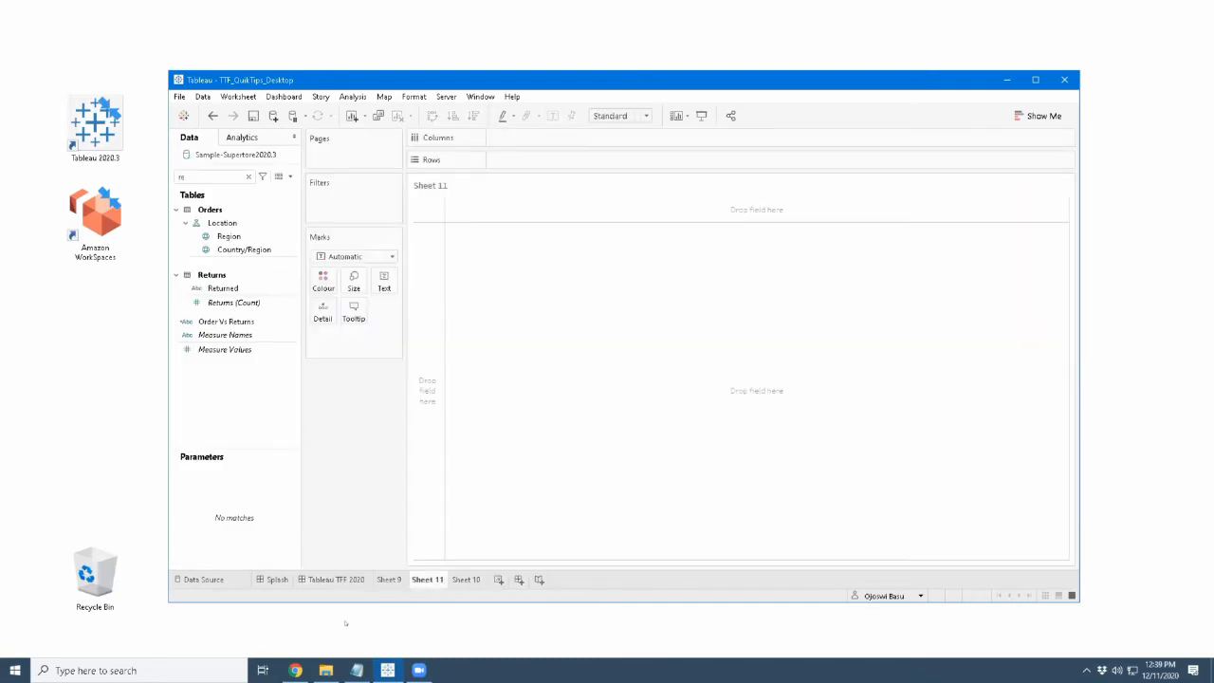
click(249, 176)
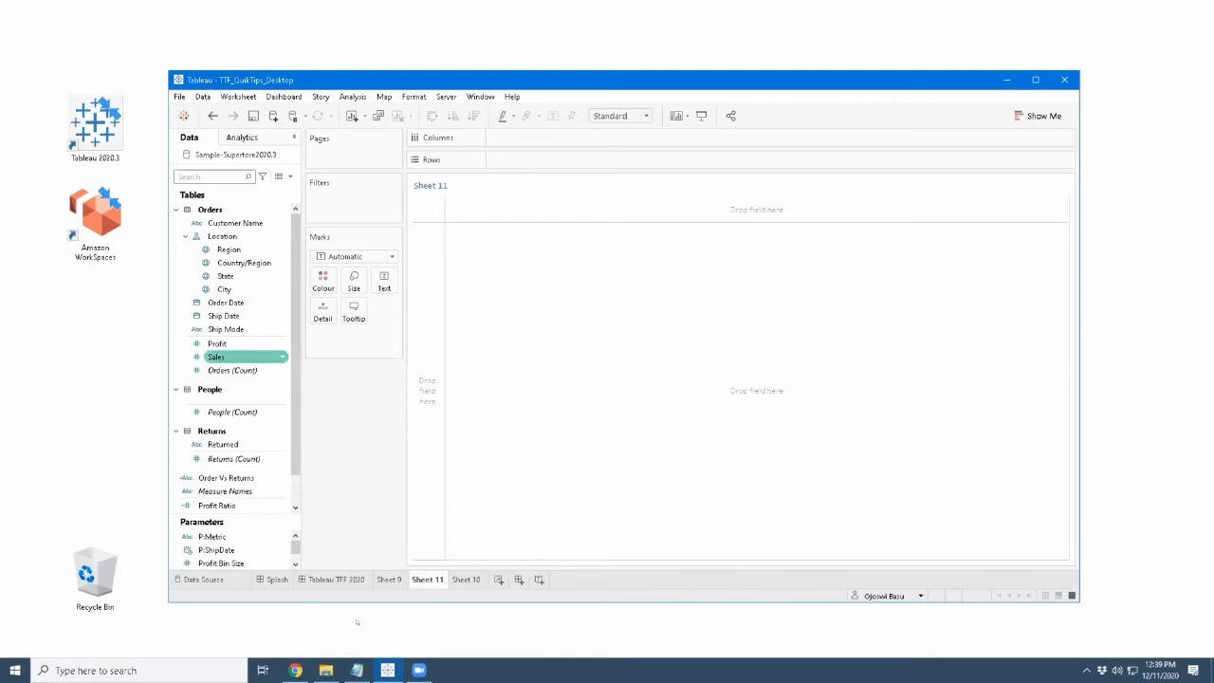
Reopen the dashboard's Sales & Profit KPI worksheet, maximize the window and examine the fields on its first AGG(SUM(0)) marks card
click(384, 579)
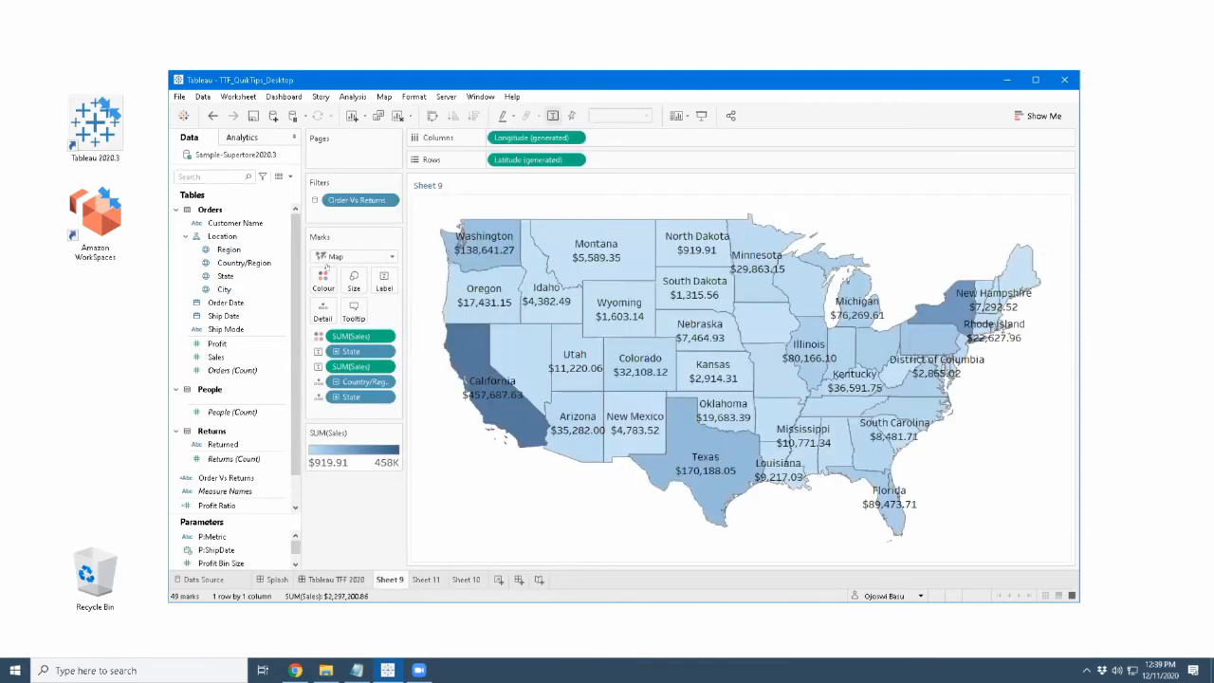
click(327, 580)
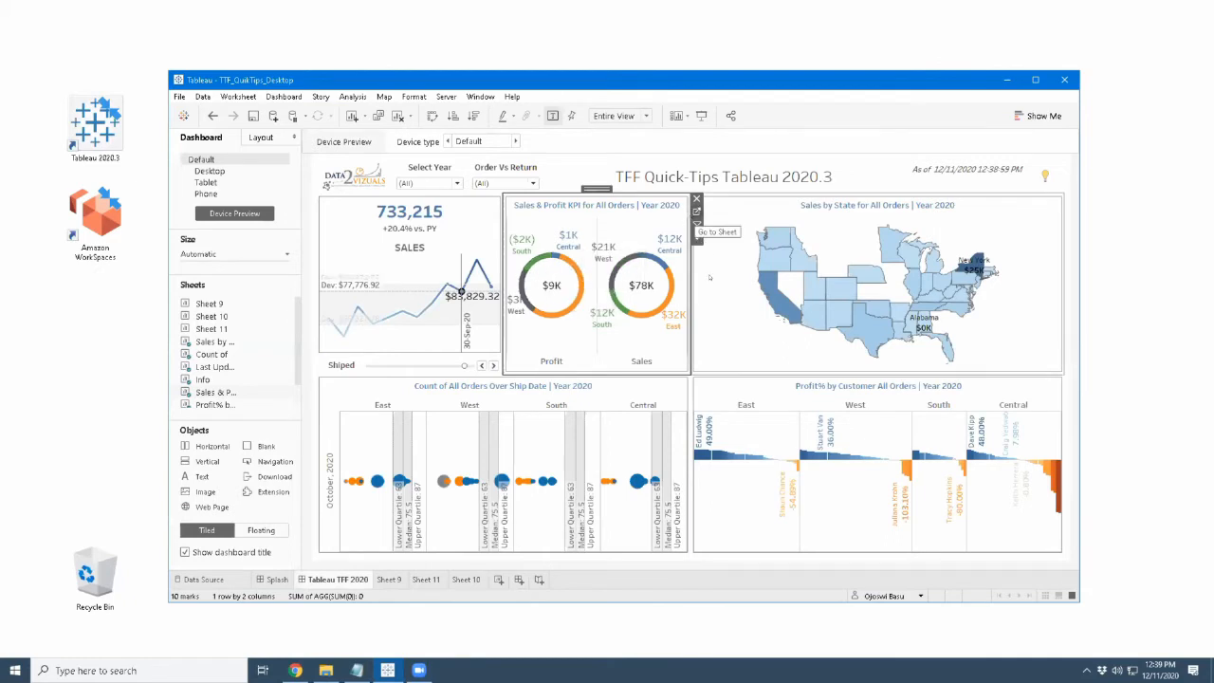
click(697, 212)
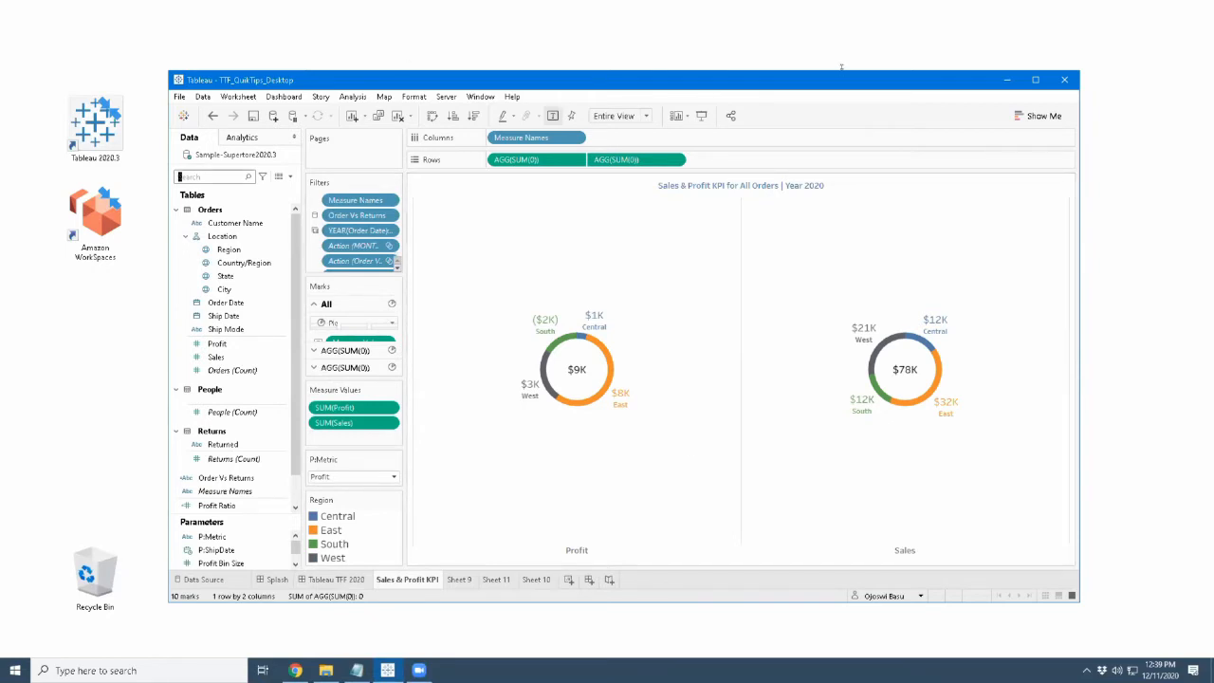
drag(852, 70, 852, 48)
mouse_move(884, 328)
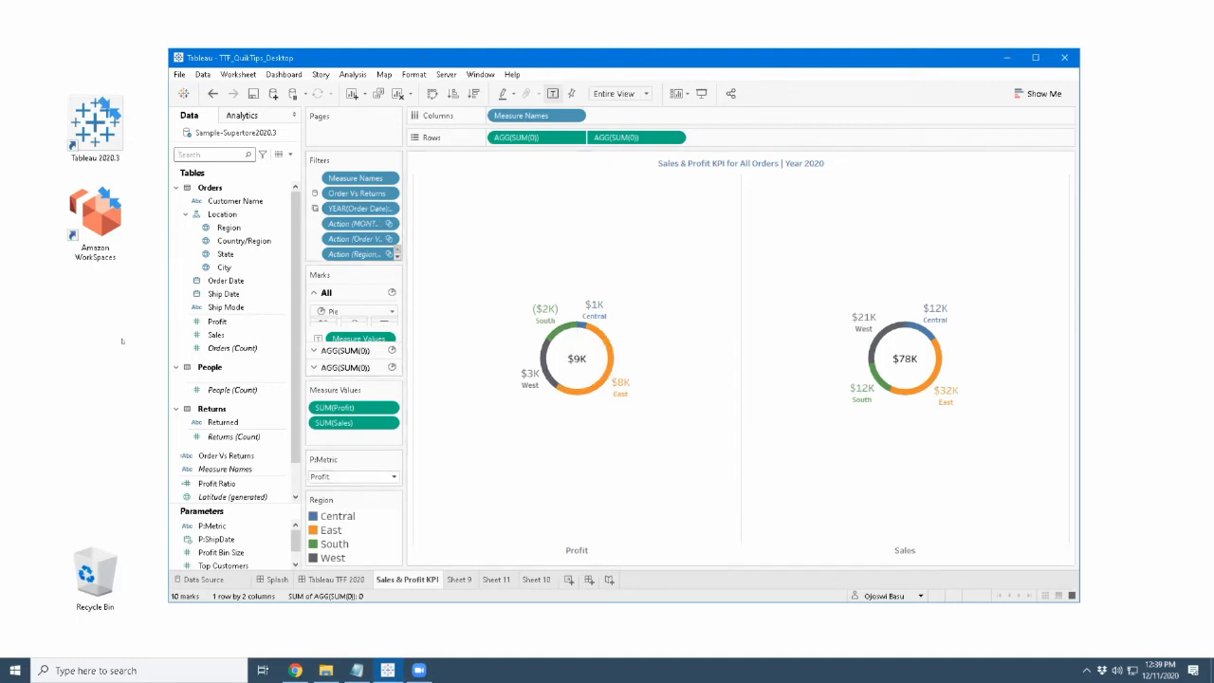
double_click(427, 57)
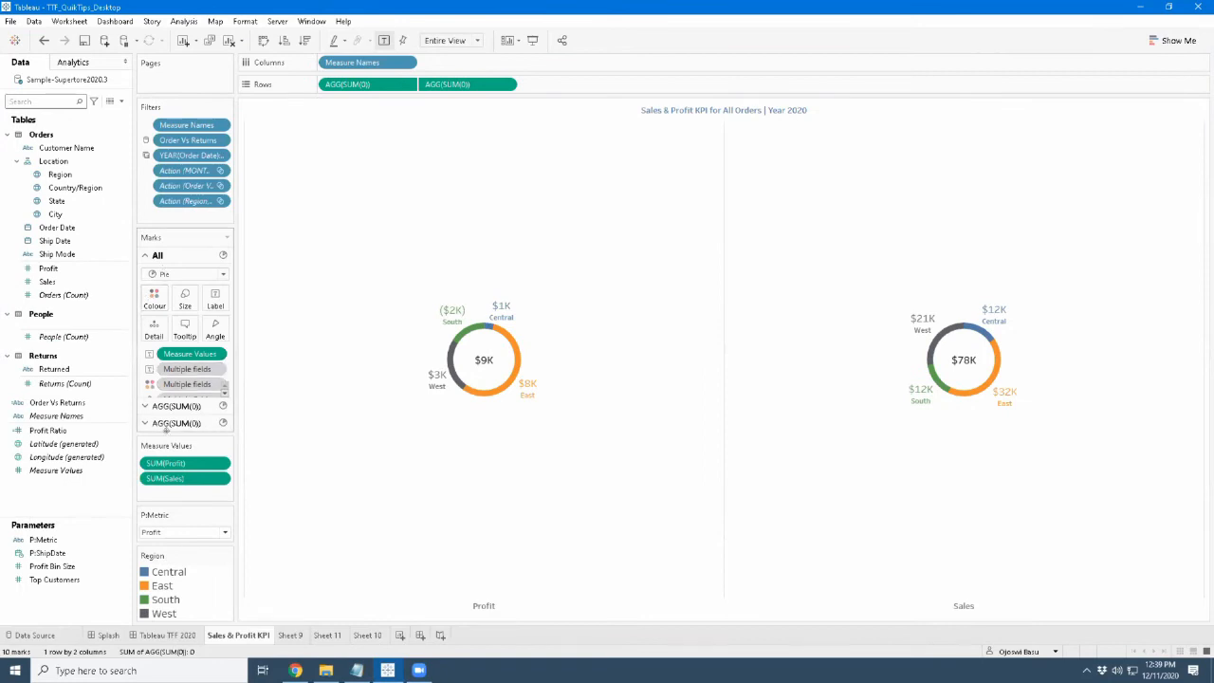
click(176, 406)
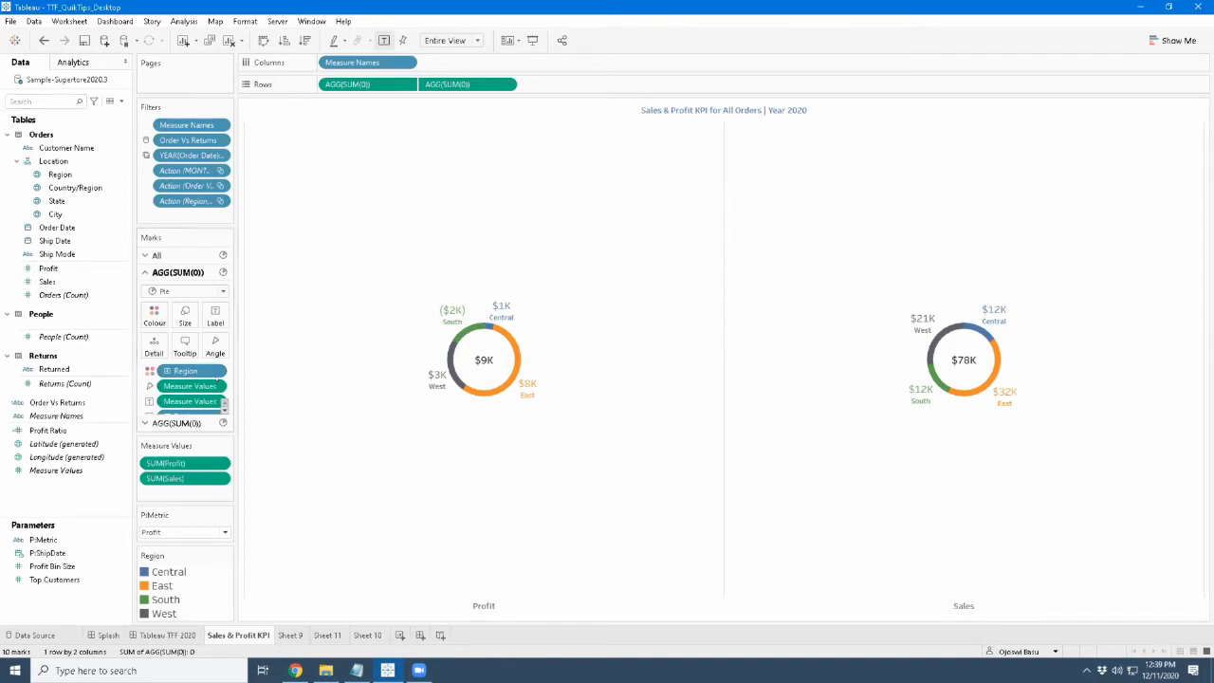
drag(235, 379, 321, 382)
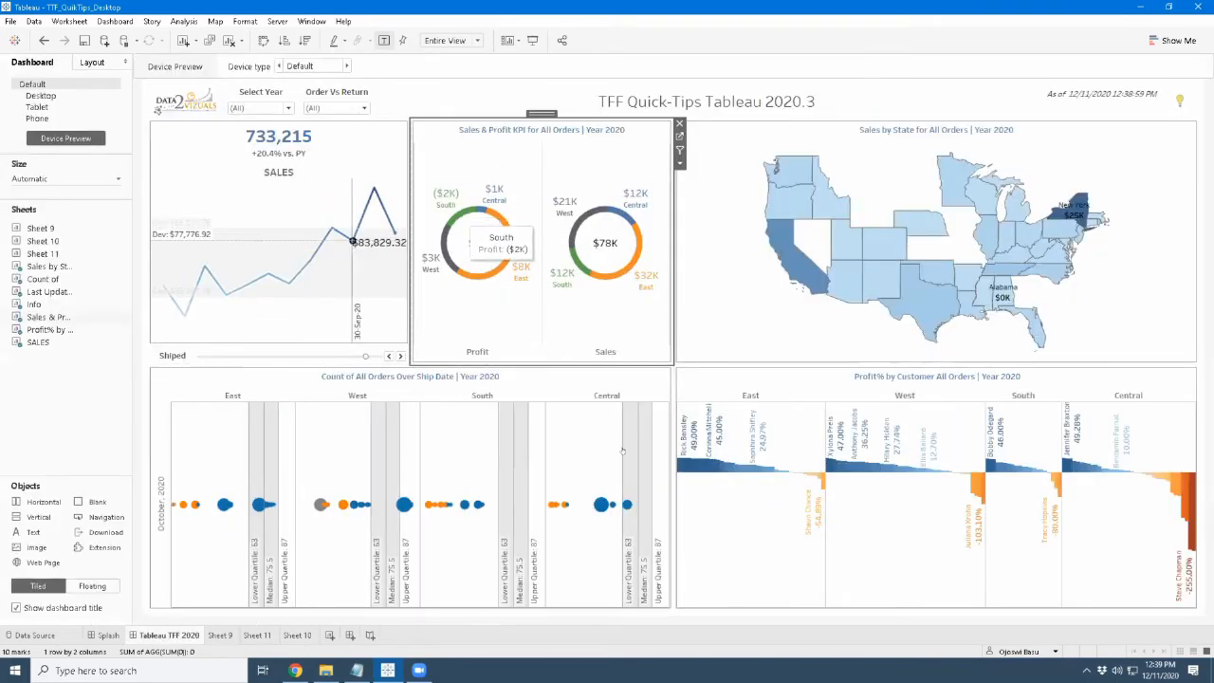
Filter the Tableau TFF 2020 dashboard by the South, East and West slices of the Profit donut in turn, and clear the selection
click(471, 238)
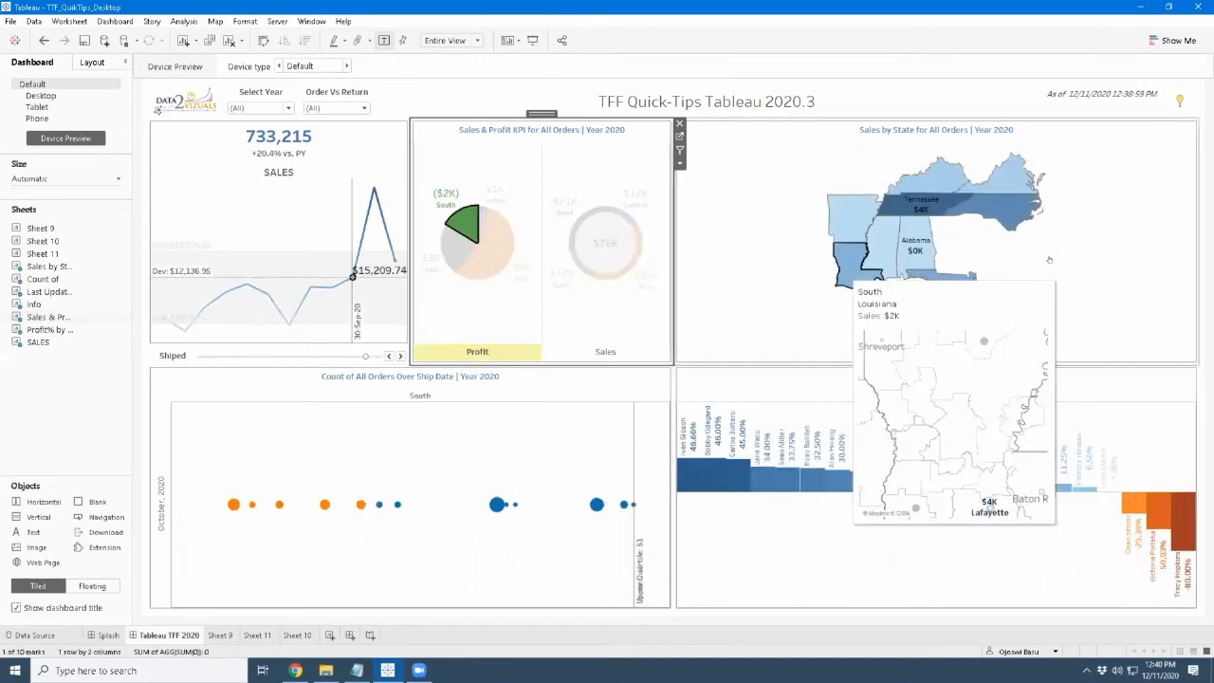
click(485, 248)
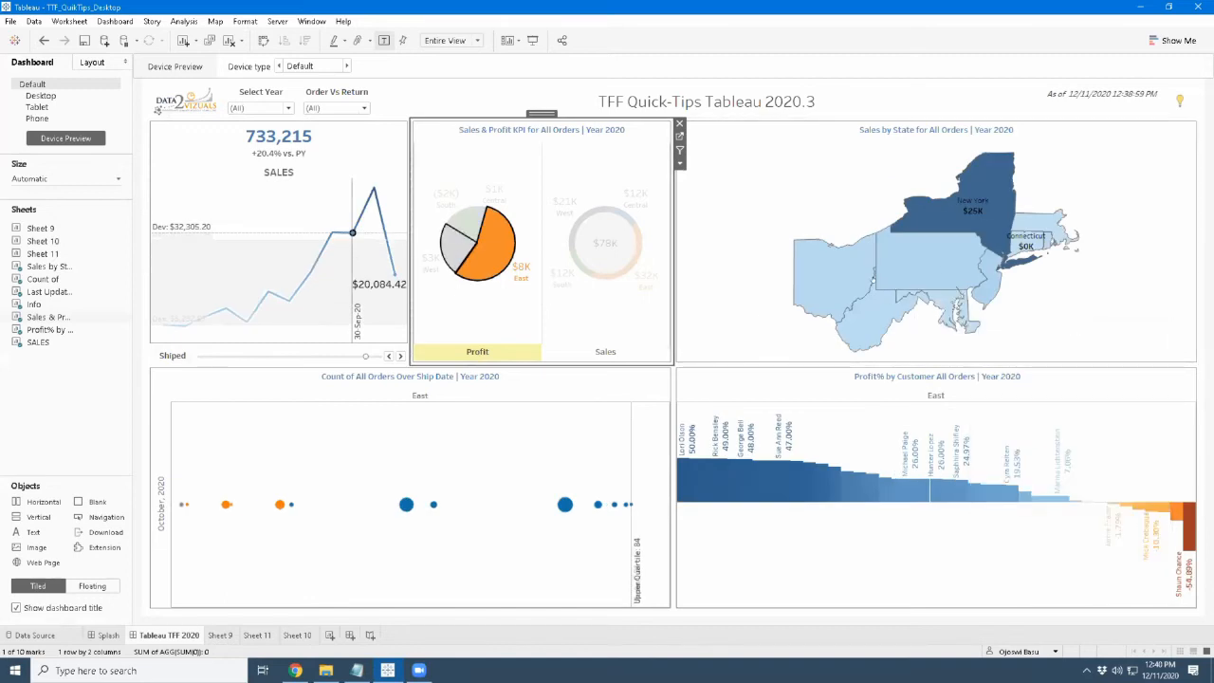
click(458, 248)
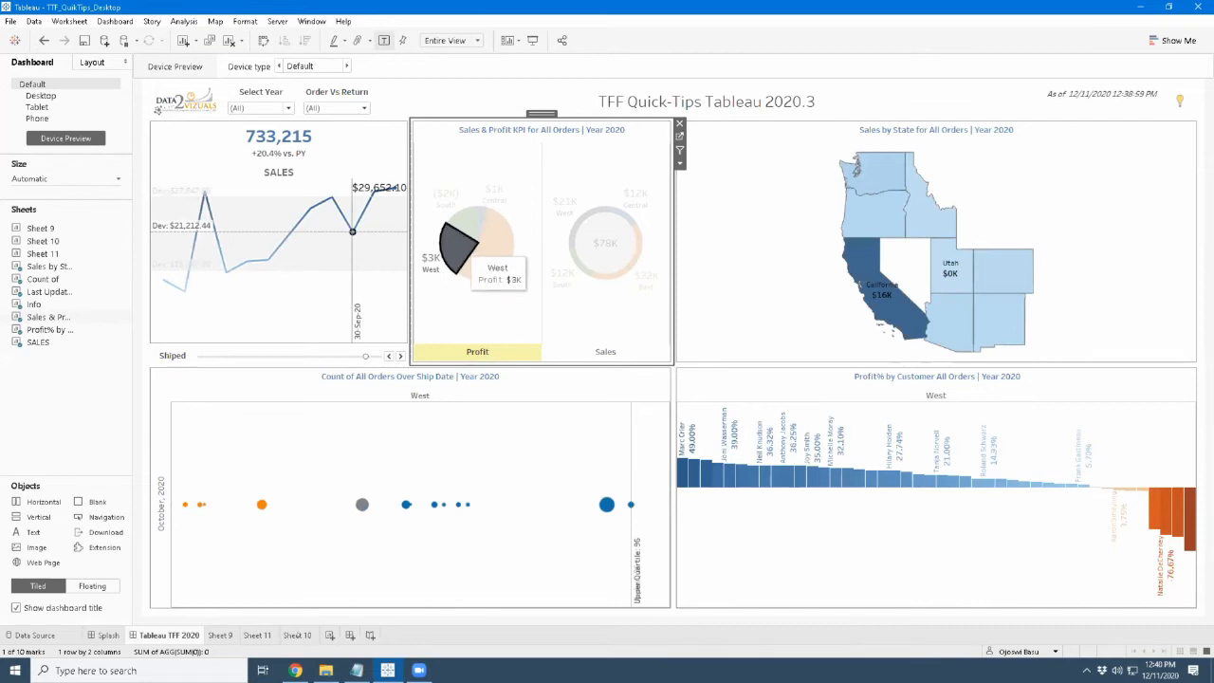
click(460, 249)
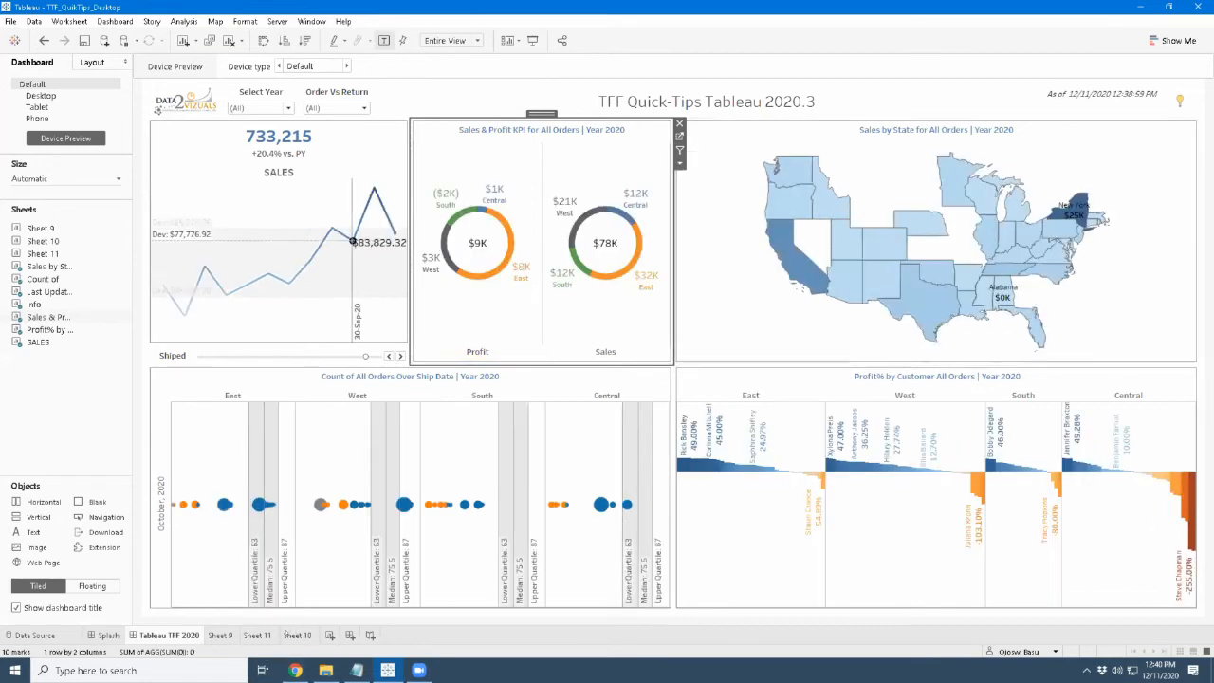
Delete the Sheet 10 worksheet and rename Sheet 11 as Donut
click(297, 635)
right_click(296, 634)
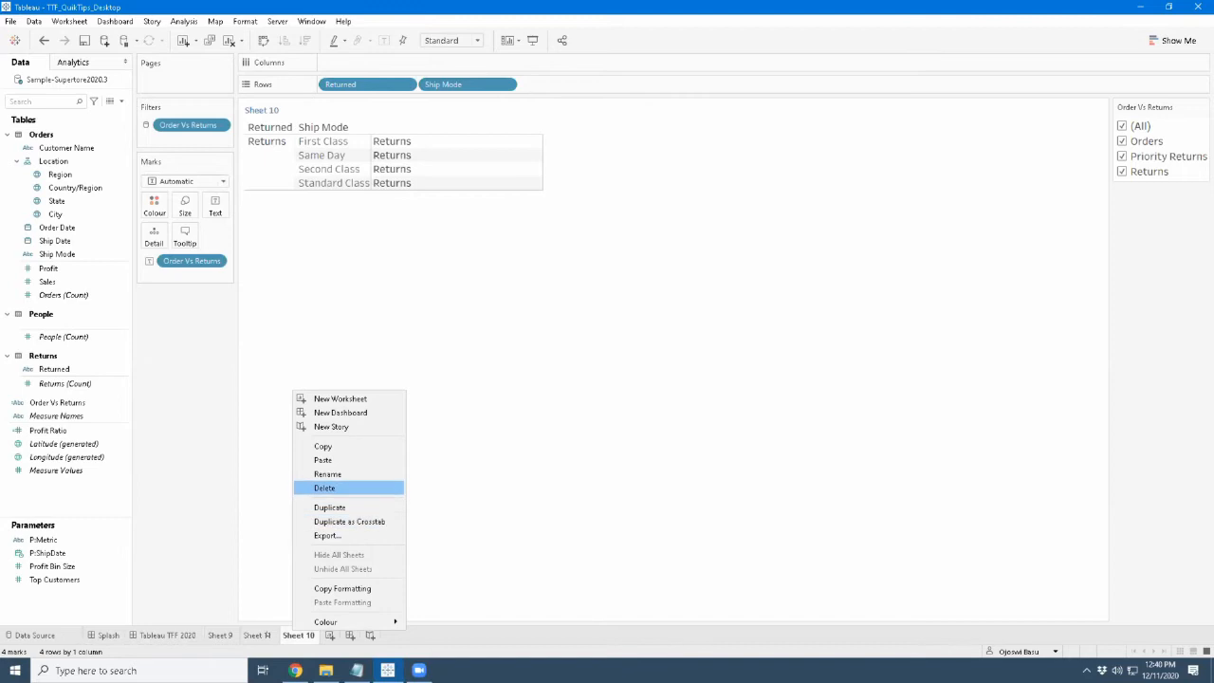
click(323, 487)
double_click(266, 634)
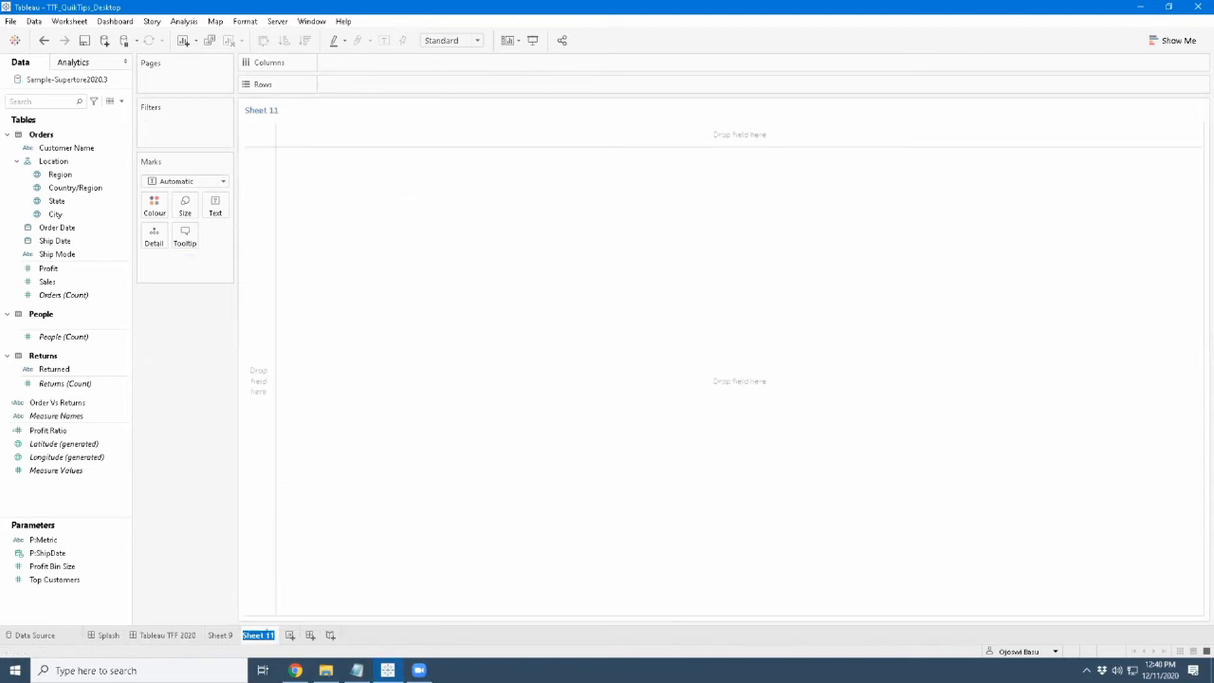
text(Donut)
key(Return)
Build a pie chart on the Donut sheet with Region as the colour and Profit Ratio as the slice angle
click(60, 174)
ctrl+click(62, 431)
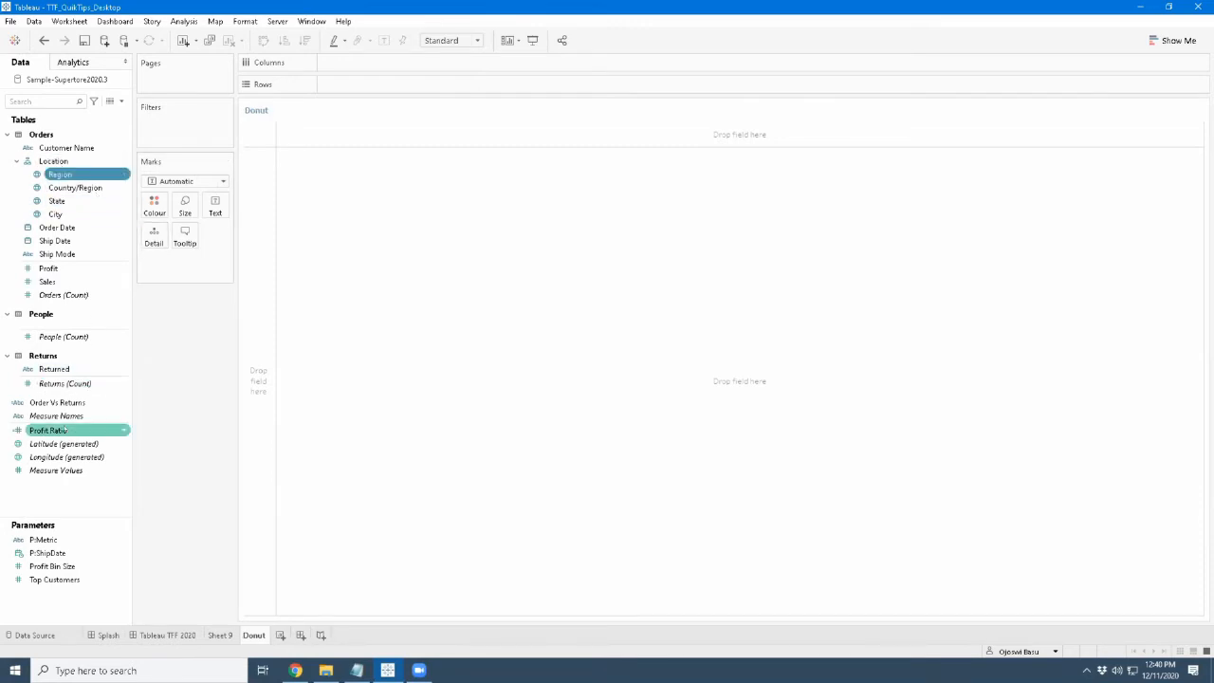
ctrl+click(65, 432)
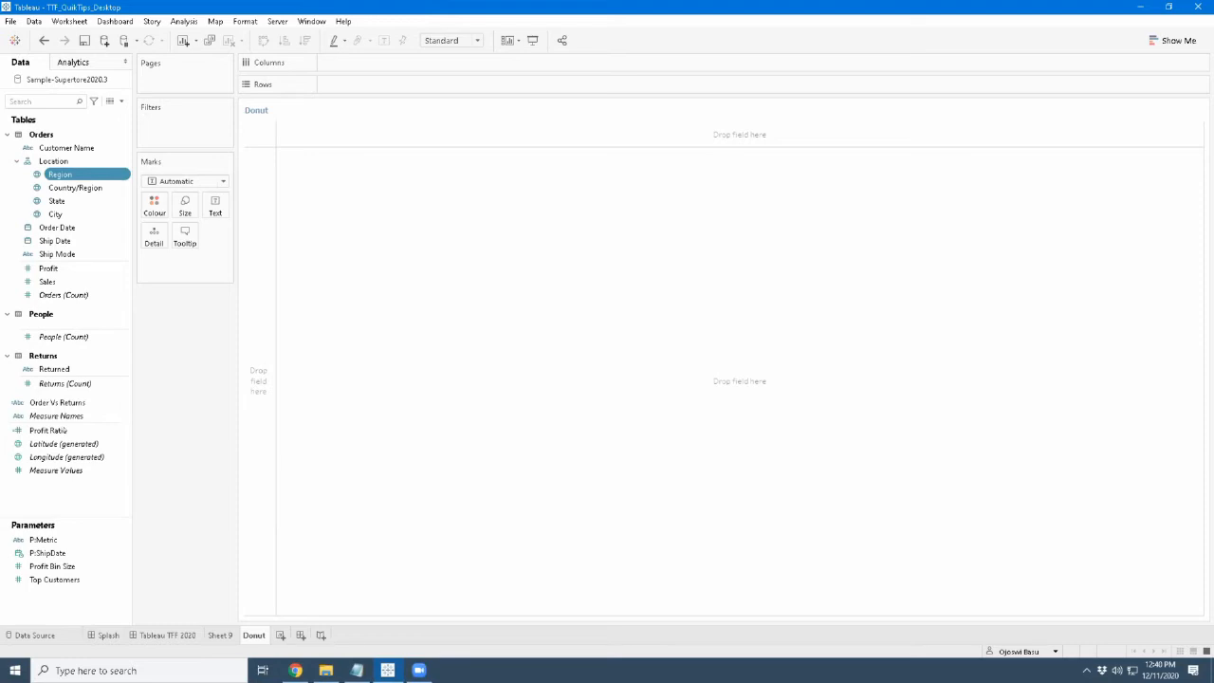
ctrl+click(62, 430)
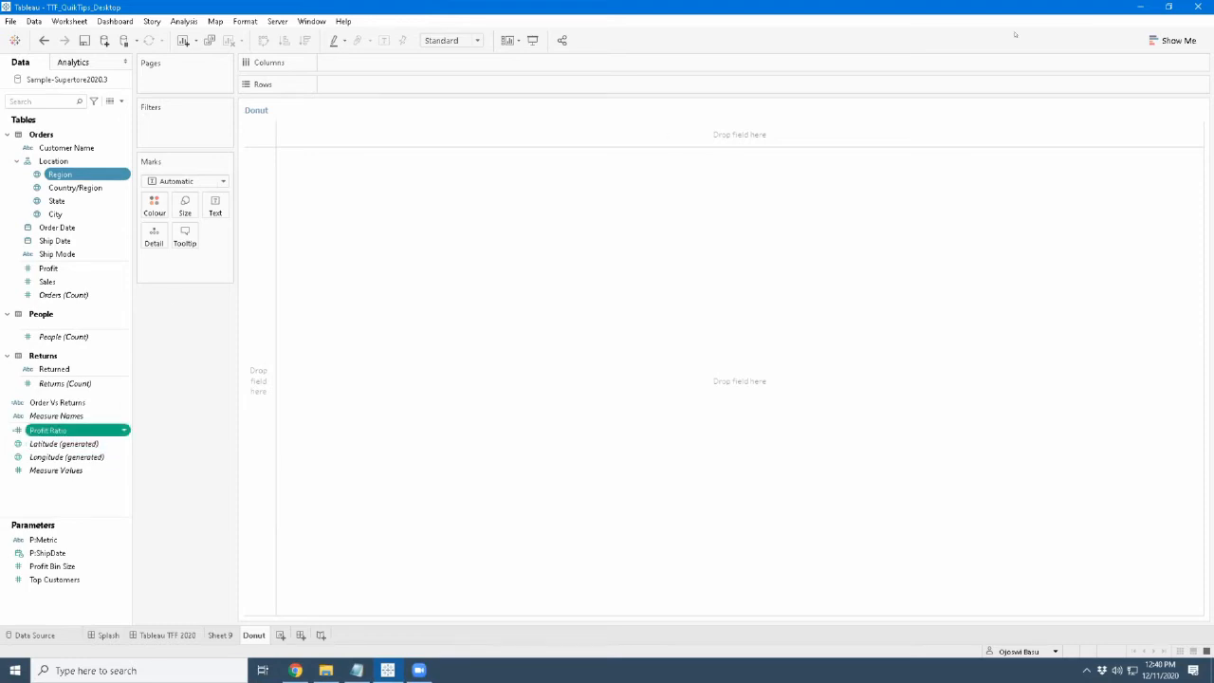
click(1173, 41)
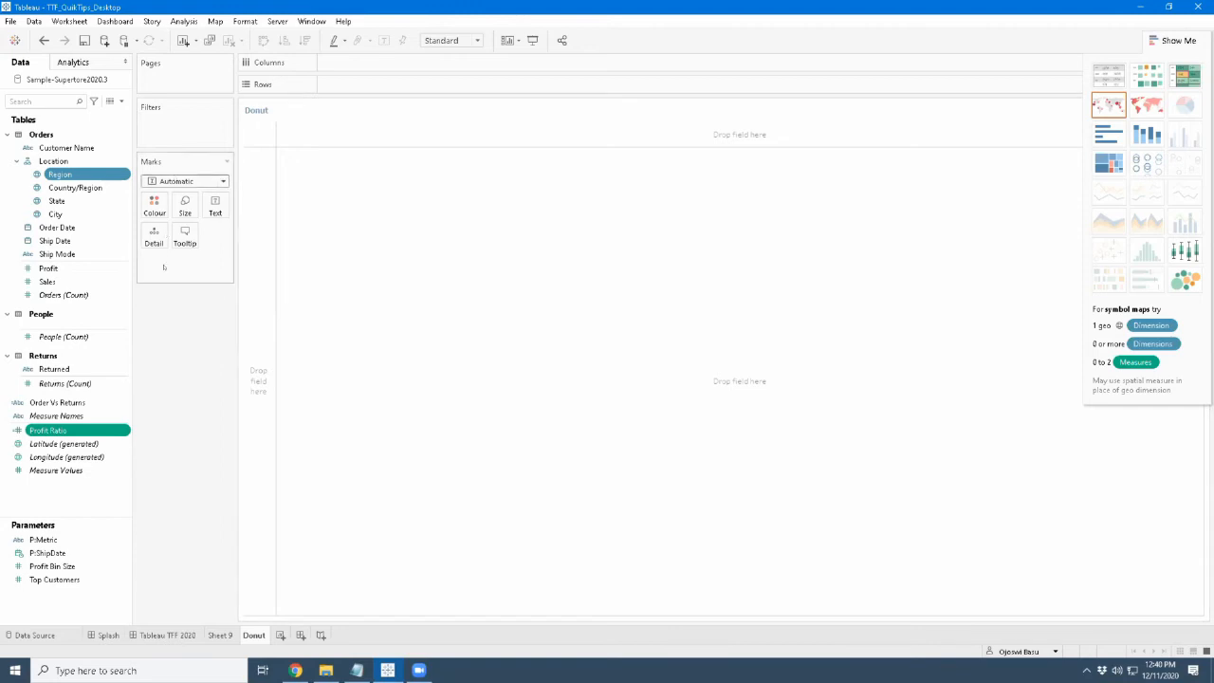
click(180, 181)
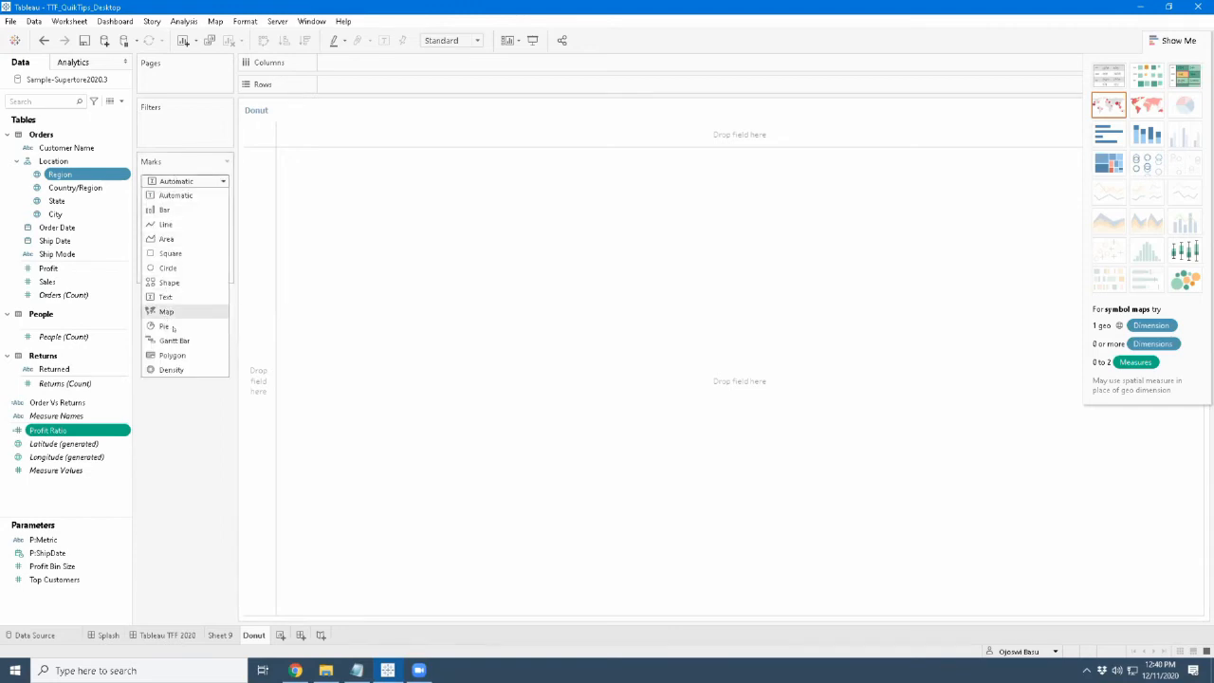
click(165, 327)
drag(77, 174, 154, 207)
drag(190, 275, 215, 234)
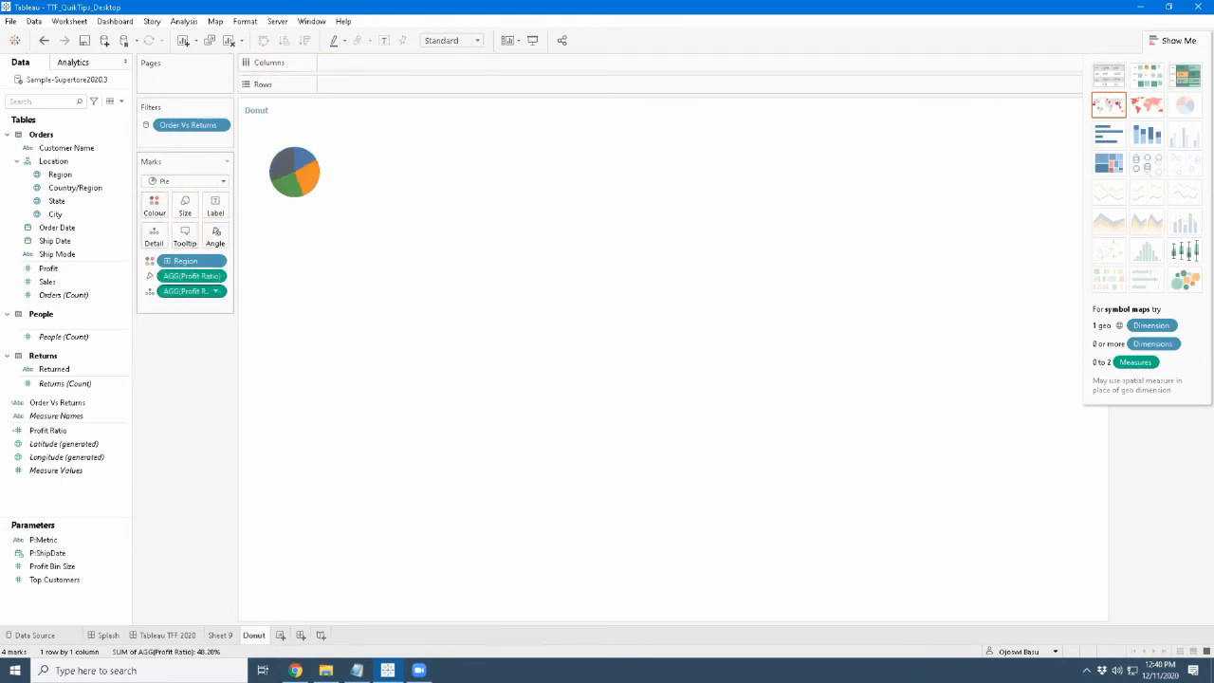
Label the pie slices with Profit Ratio and Region in matching mark colours, and fit the chart to Entire View
drag(194, 275, 212, 210)
drag(185, 260, 217, 207)
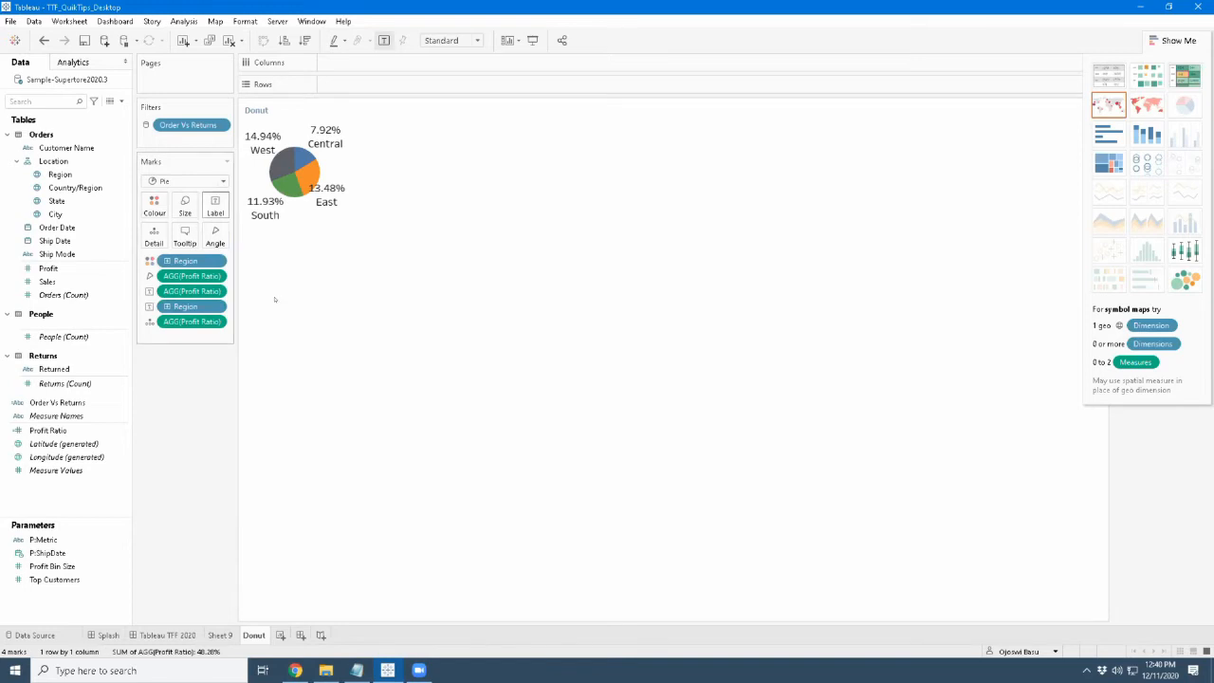
click(215, 203)
click(301, 287)
click(302, 357)
click(409, 66)
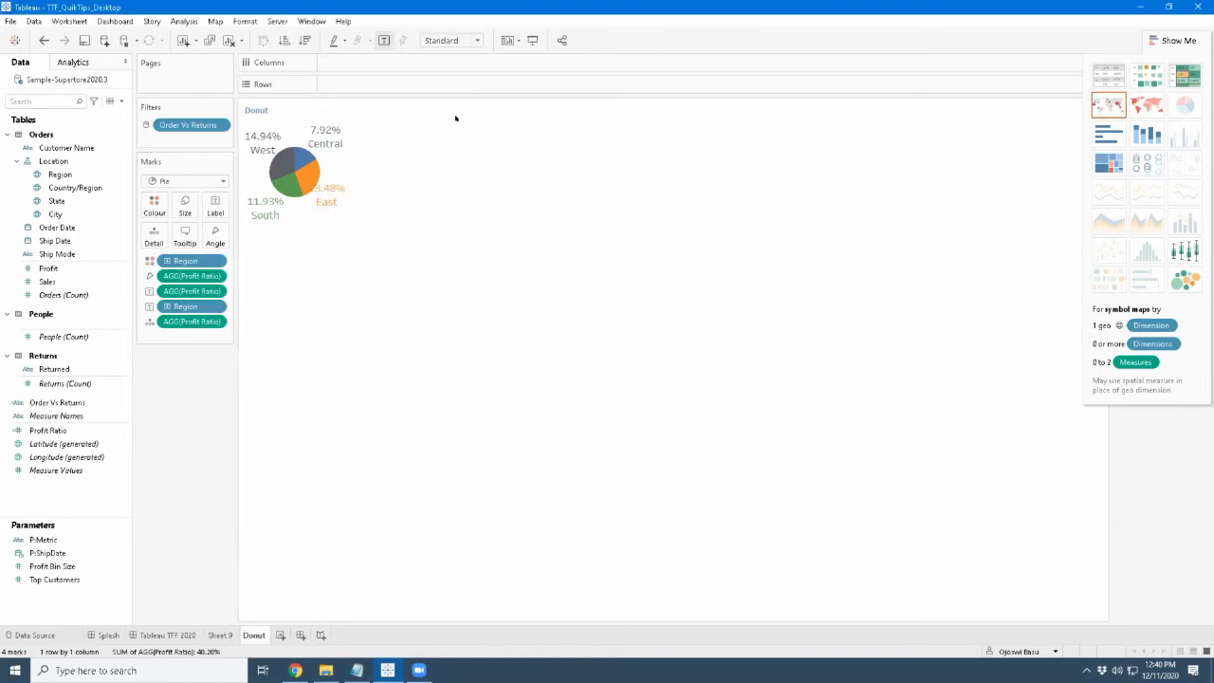
click(452, 40)
key(Return)
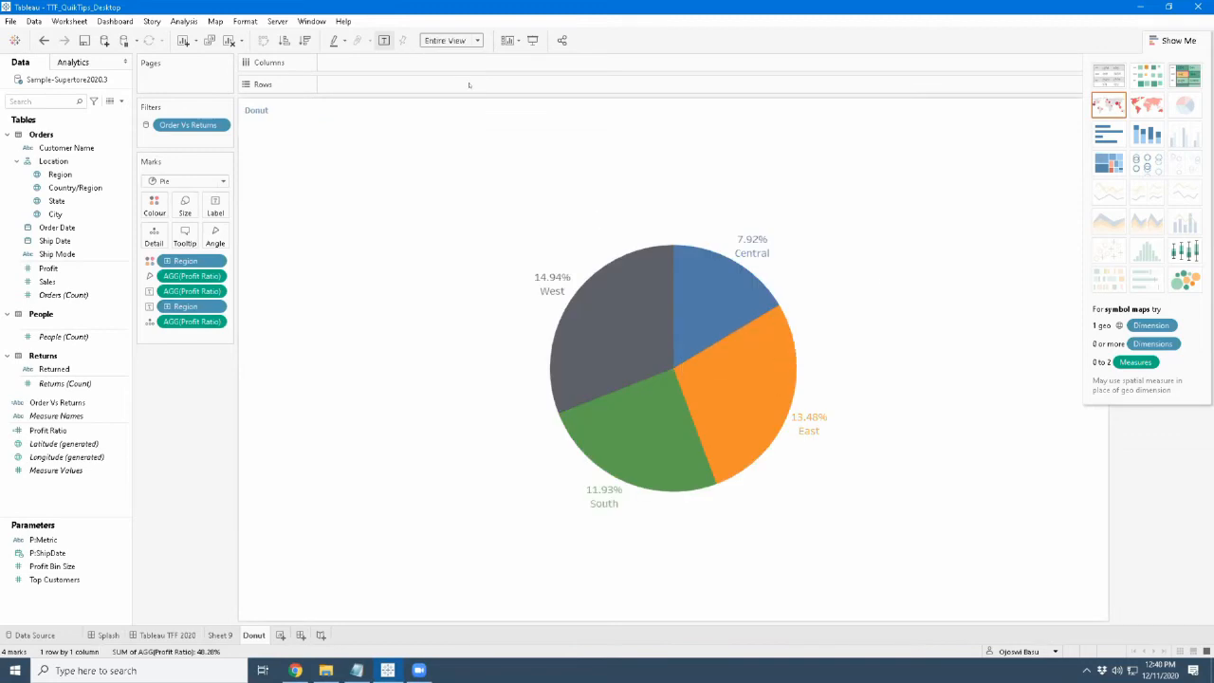
Add two SUM(0) placeholder calculations to Rows so the pie is duplicated
double_click(446, 84)
text(SUM()
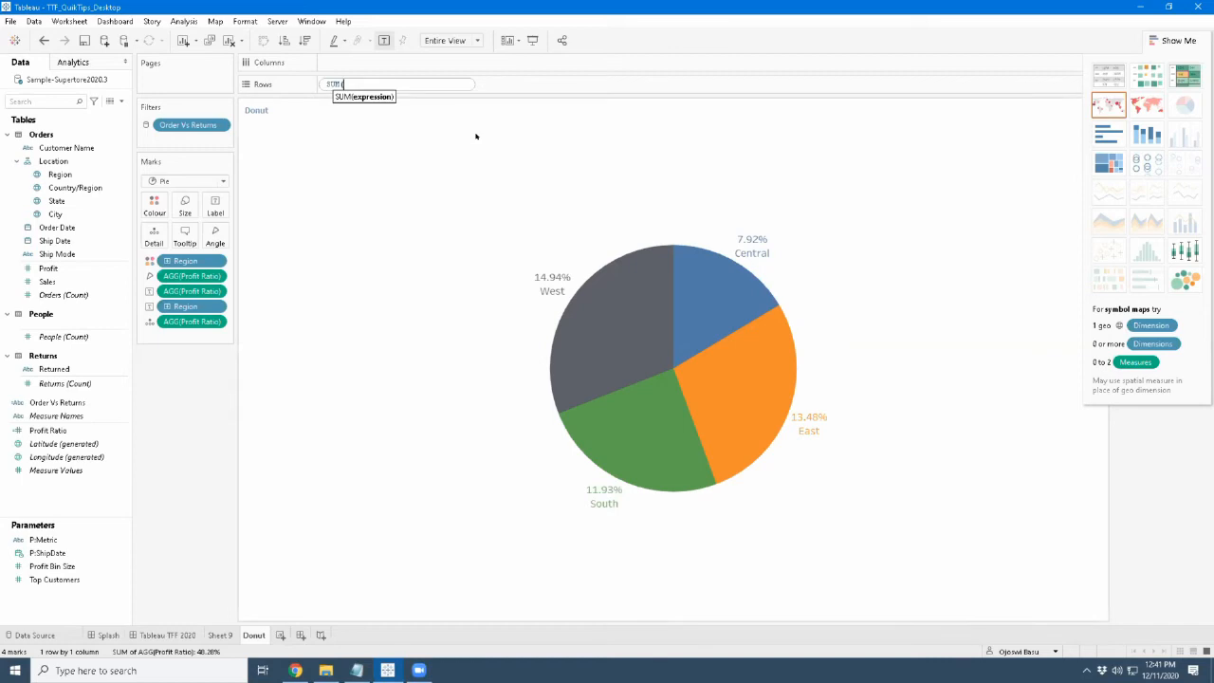
text(0))
key(Return)
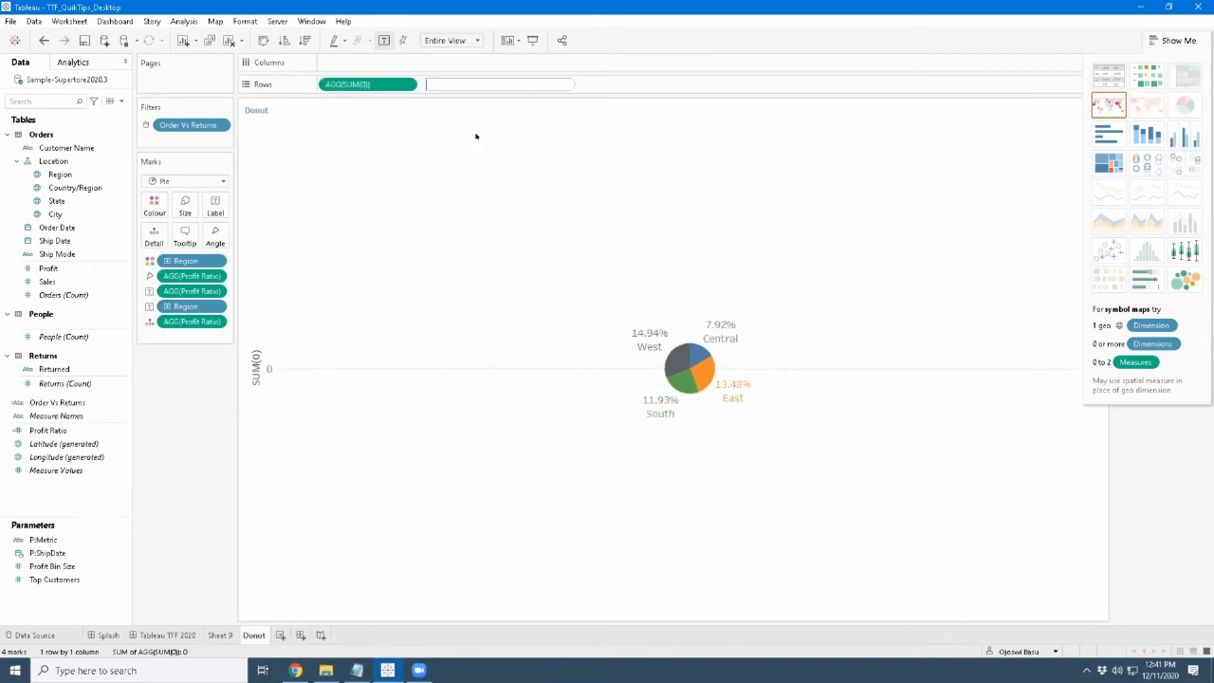
text(SUM())
key(Return)
key(BackSpace)
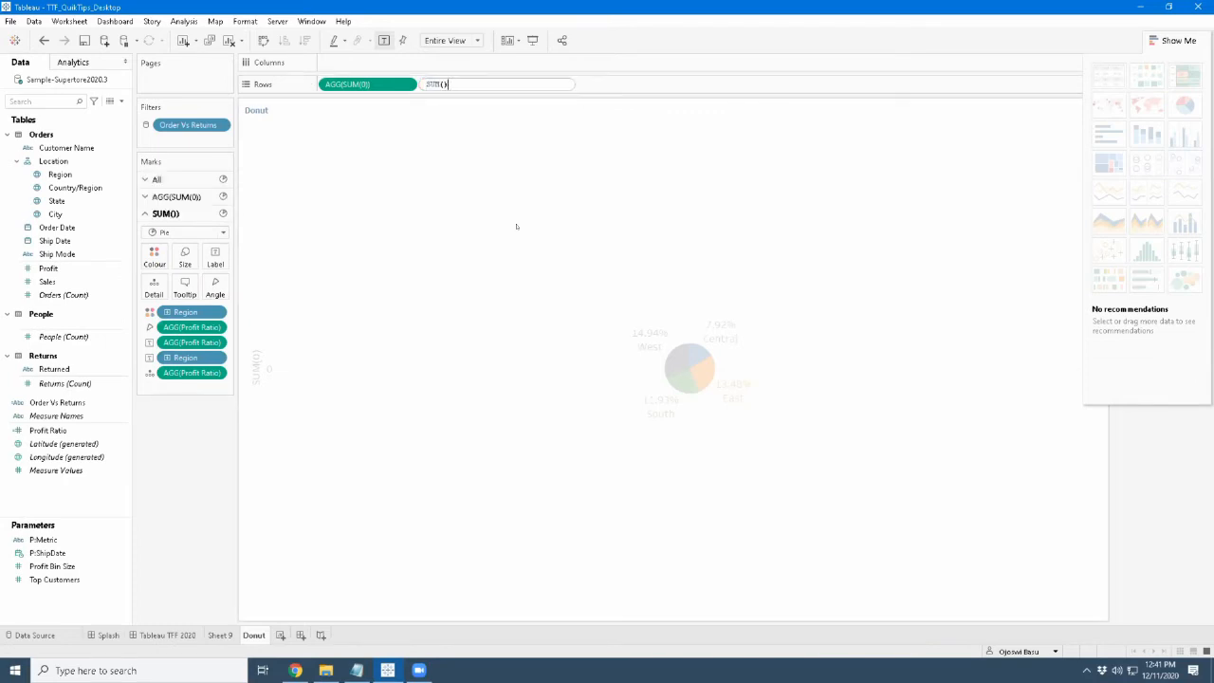
key(BackSpace)
text(0))
key(Return)
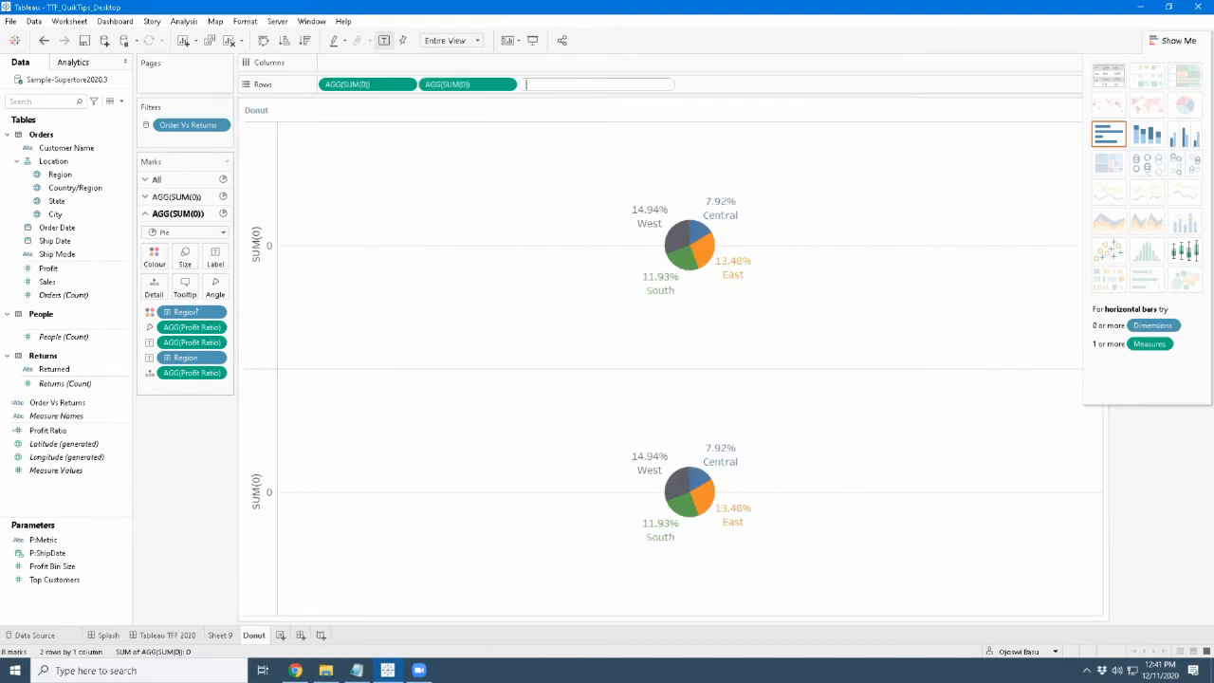
Strip the second pie's marks card of both Region fields and the extra Profit Ratio fields, keeping only the Profit Ratio label
click(156, 522)
drag(189, 312, 174, 479)
drag(189, 312, 180, 460)
drag(175, 328, 171, 502)
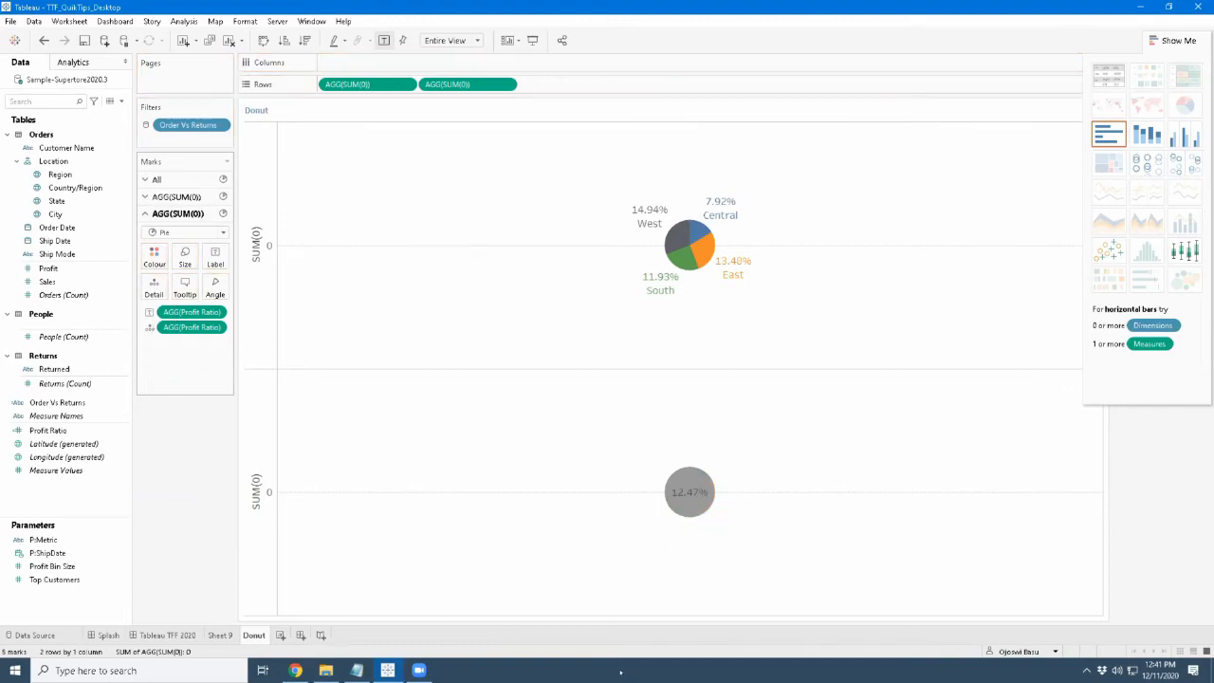
drag(194, 327, 235, 291)
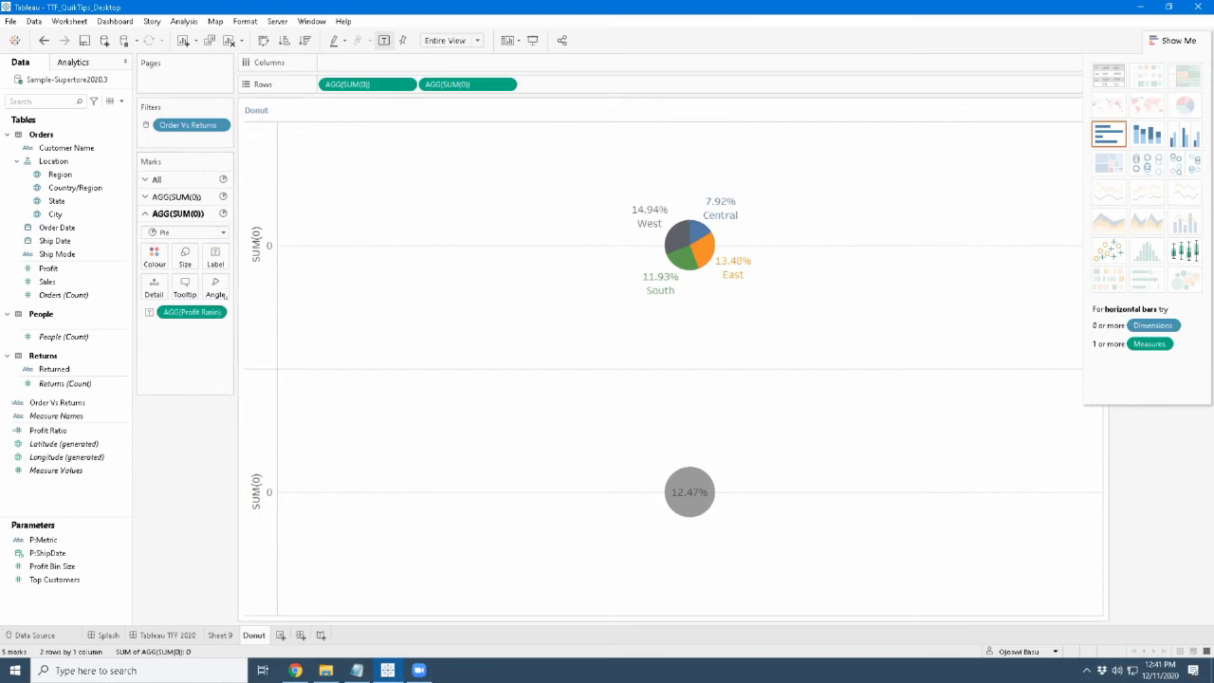
Colour the second pie white
click(167, 256)
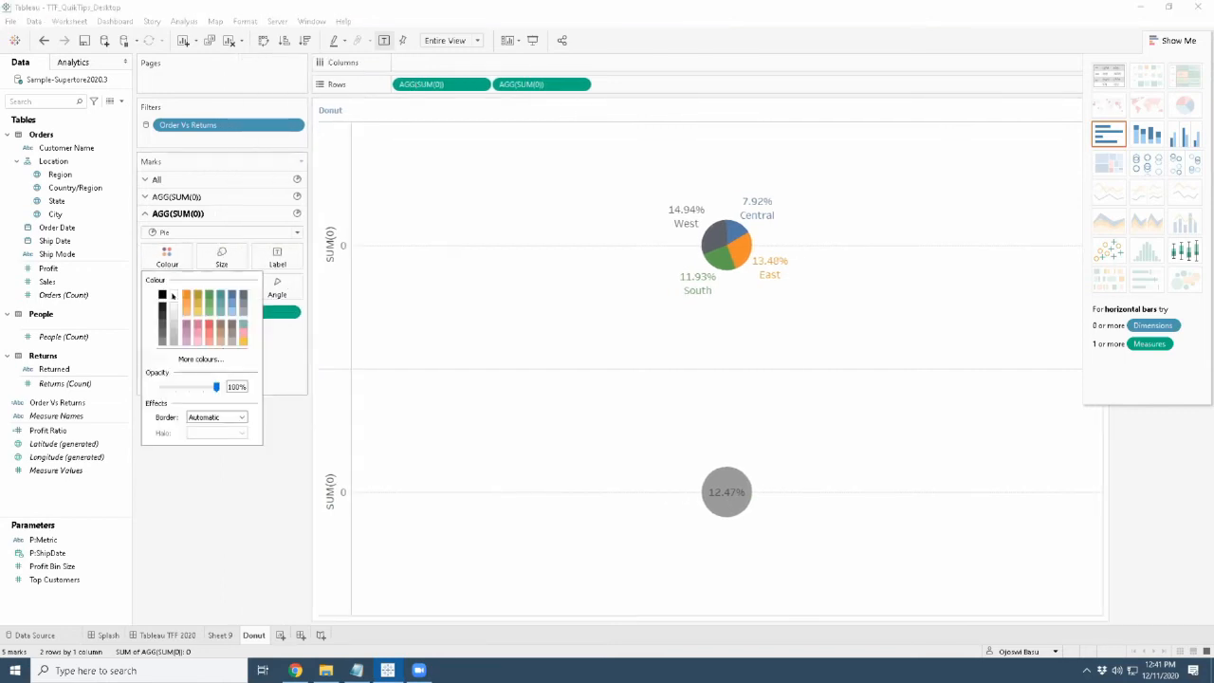
click(173, 294)
click(409, 144)
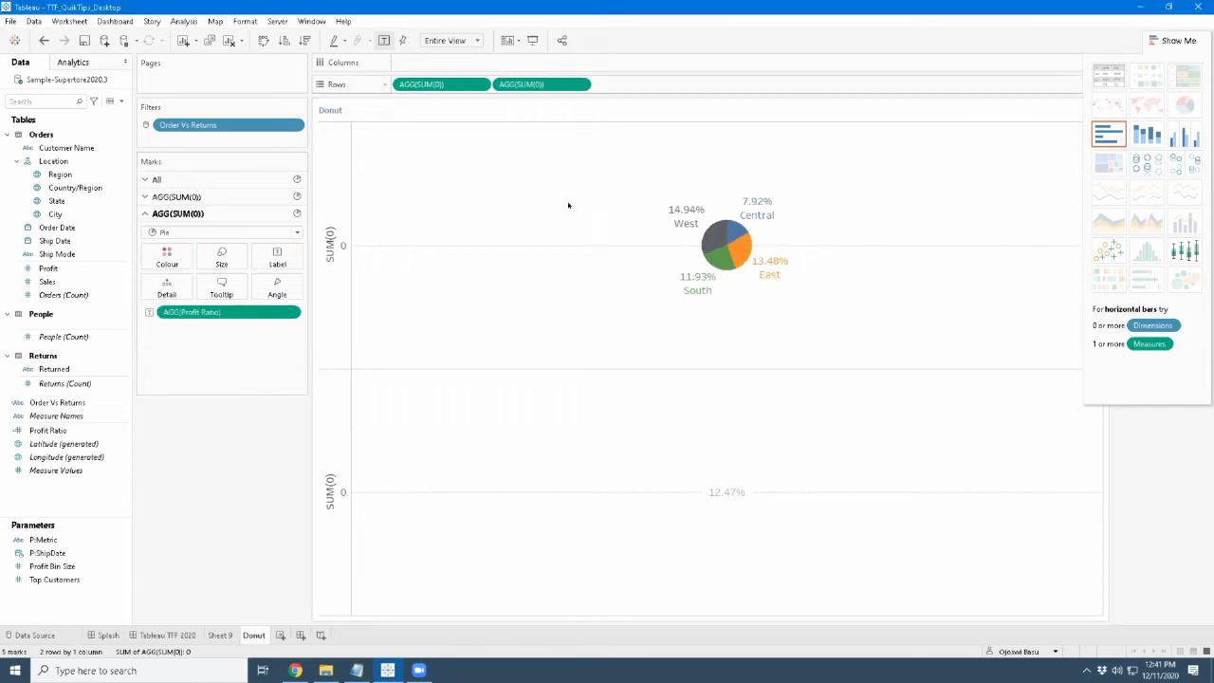
Combine the two SUM(0) pies on a dual axis and hide the chart type suggestions
click(580, 84)
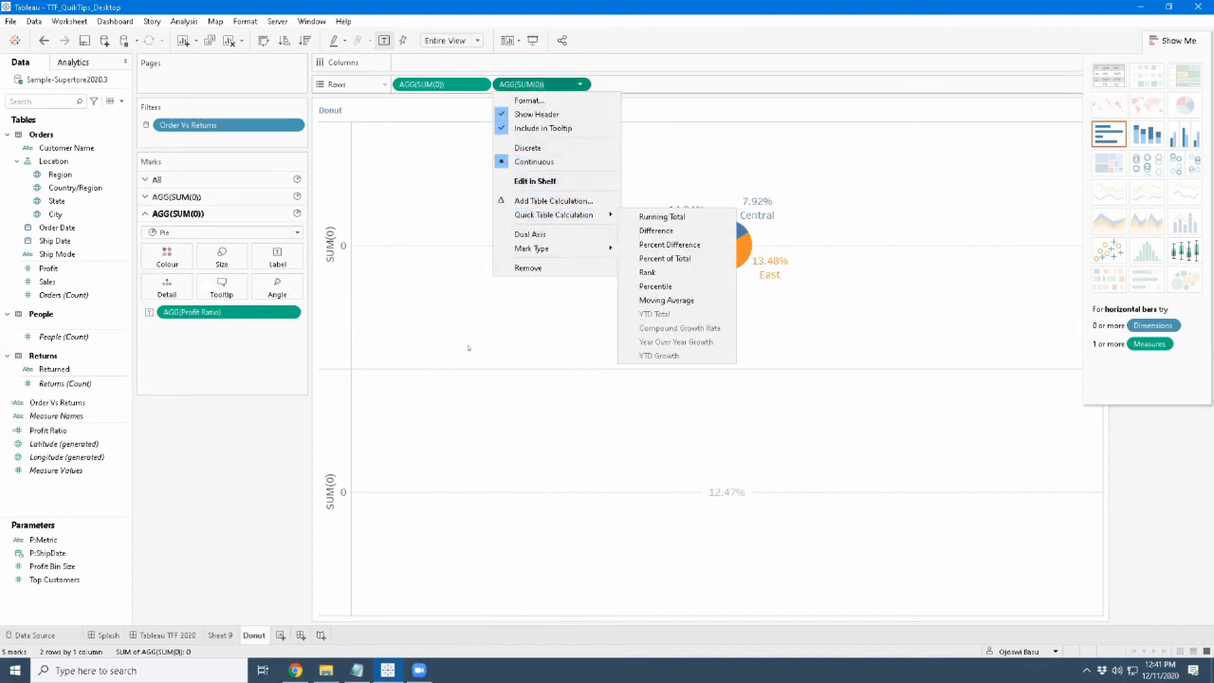
click(530, 233)
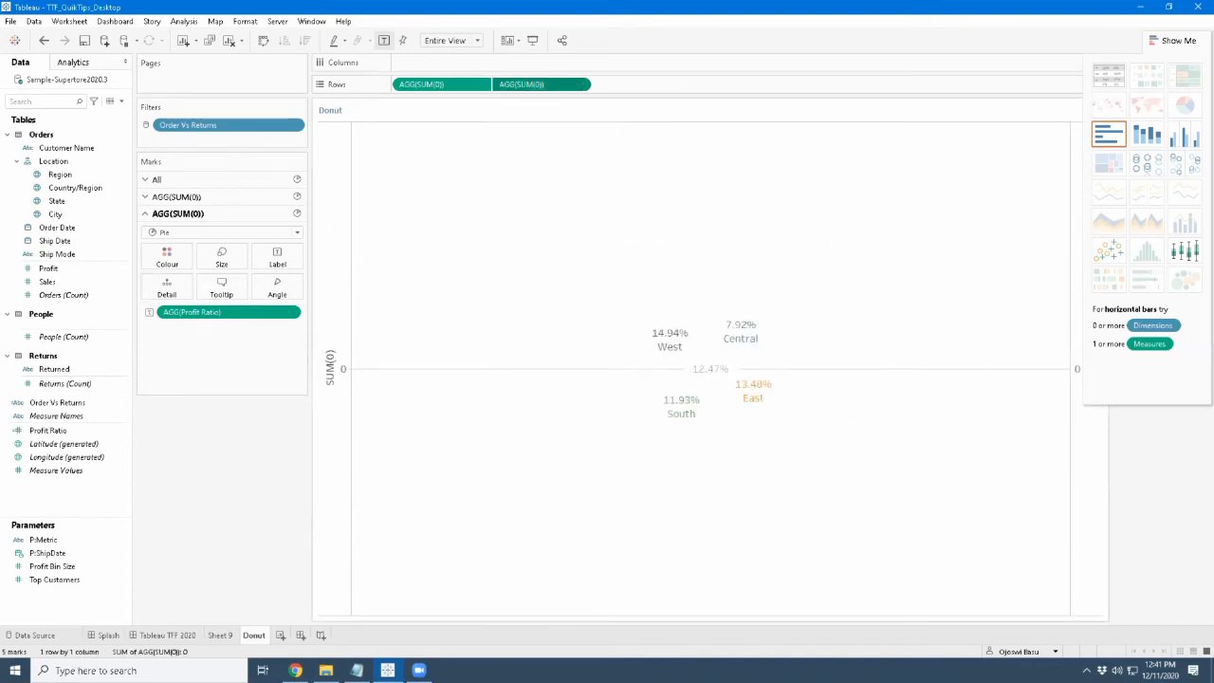
click(1173, 41)
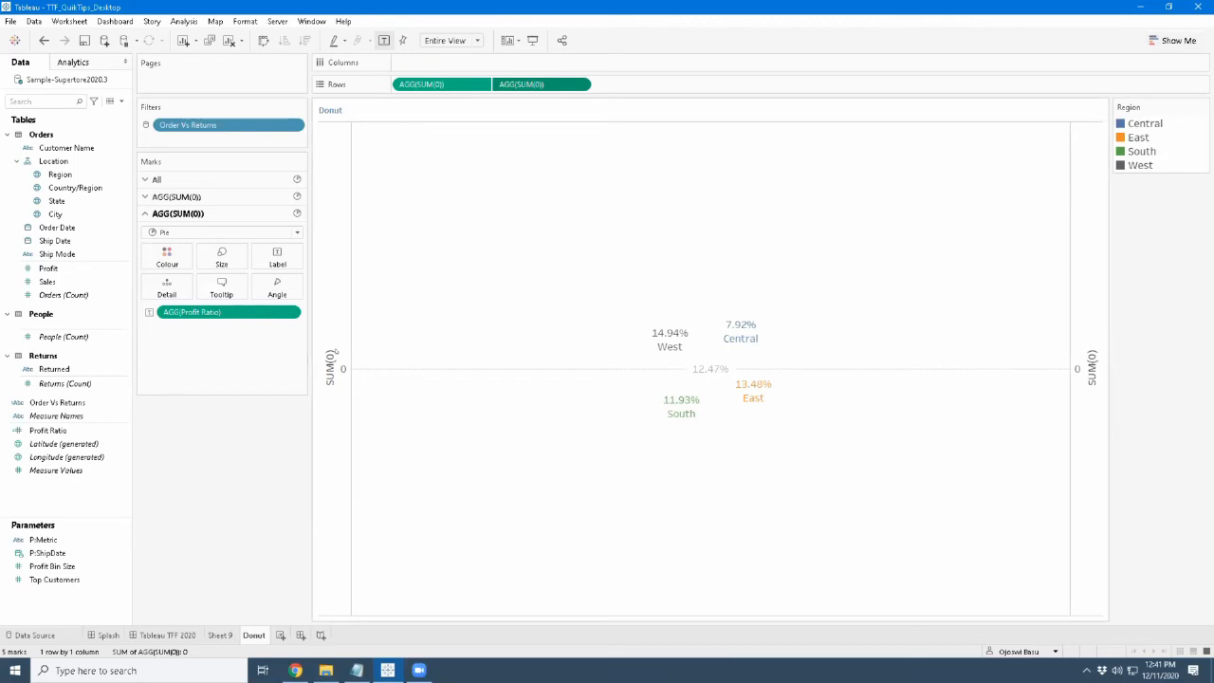
Hide the SUM(0) axis headers and enlarge the first pie so the two pies form a donut ring
right_click(338, 355)
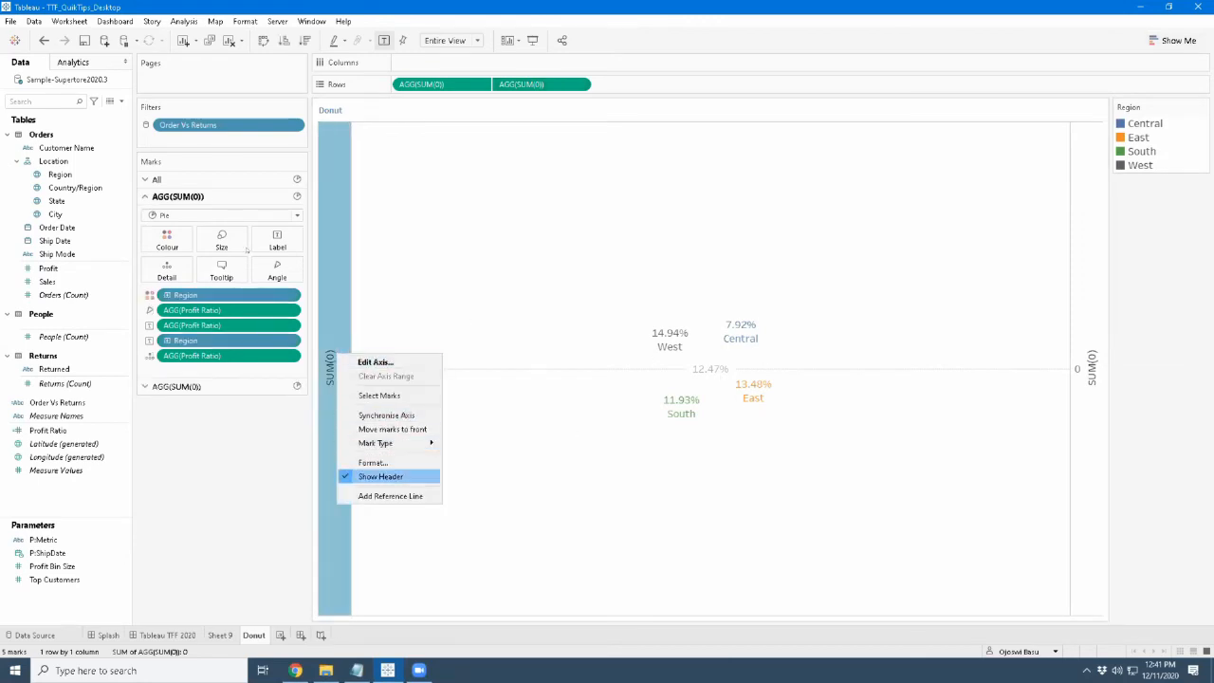
click(380, 476)
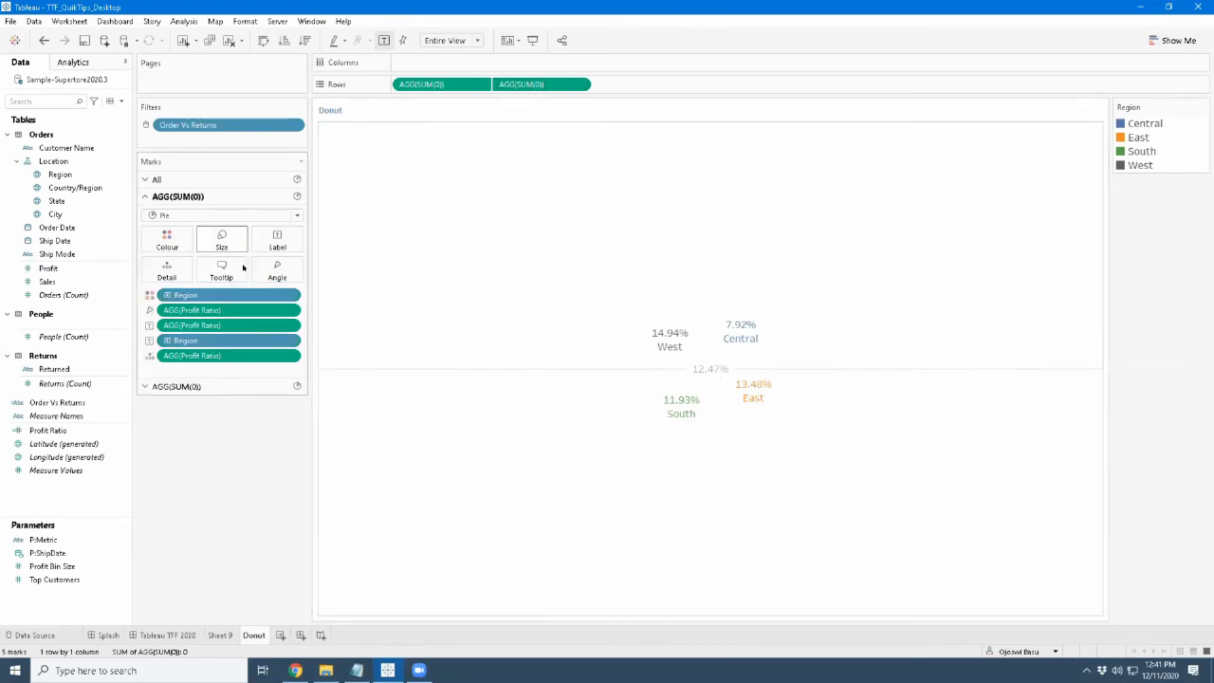
click(221, 239)
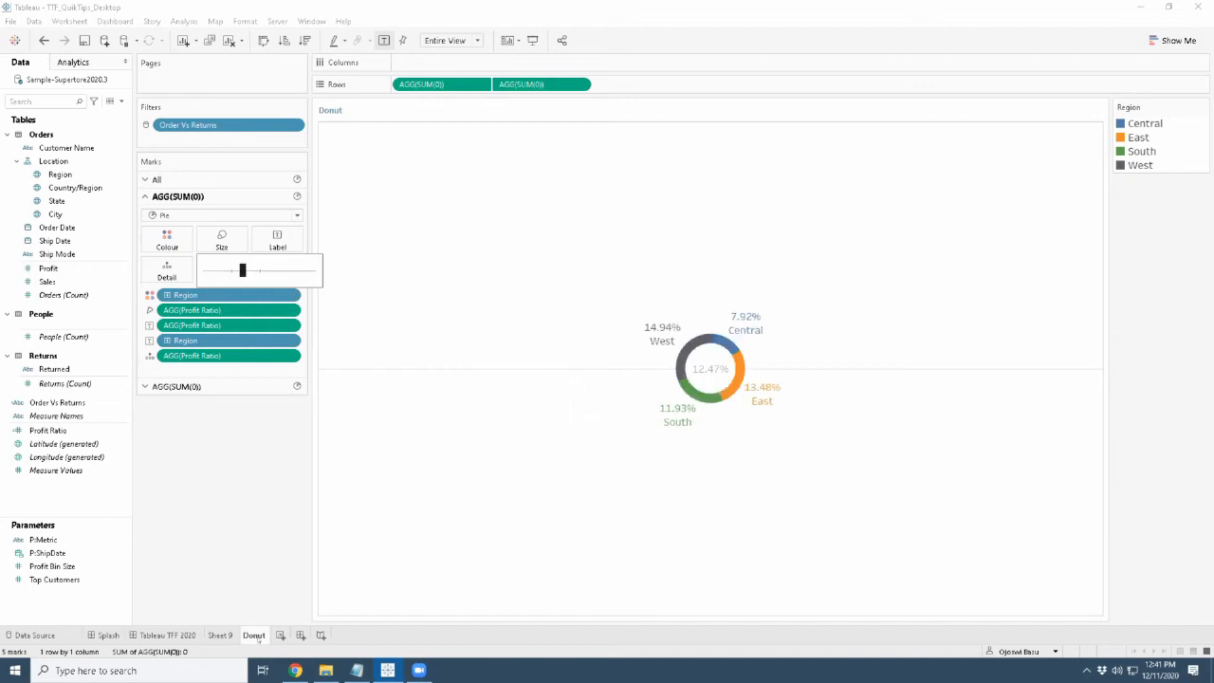
Rename Sheet 9 as Map
click(219, 639)
click(219, 636)
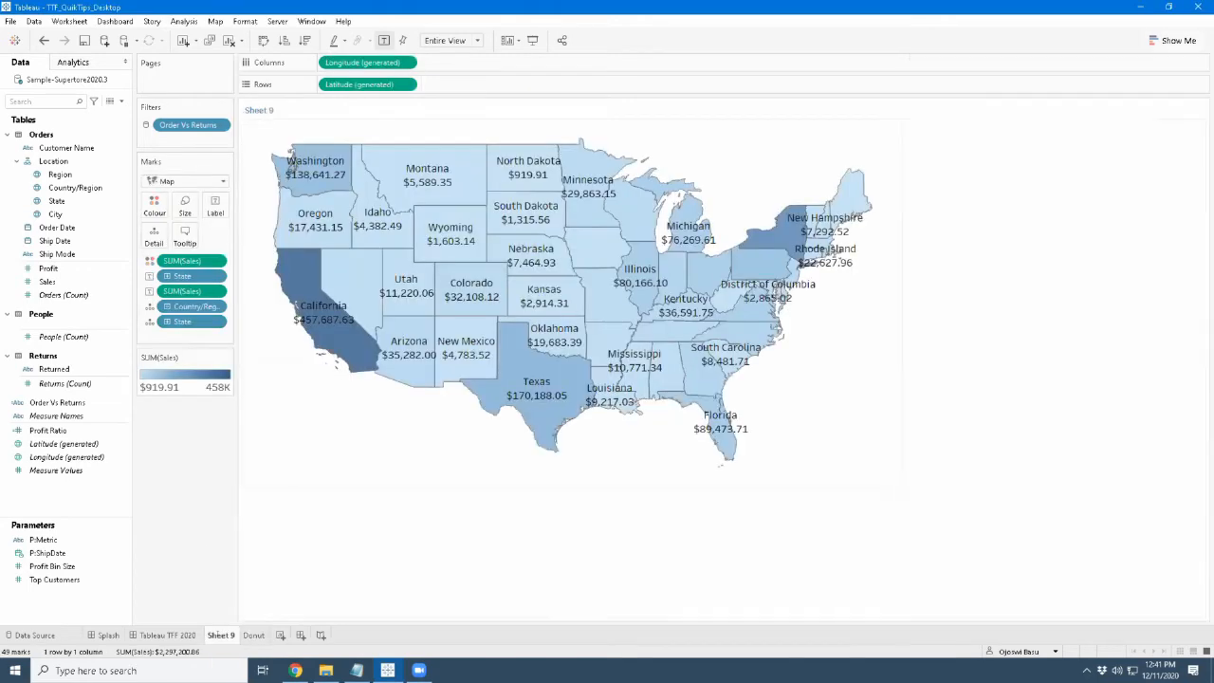
text(Ma)
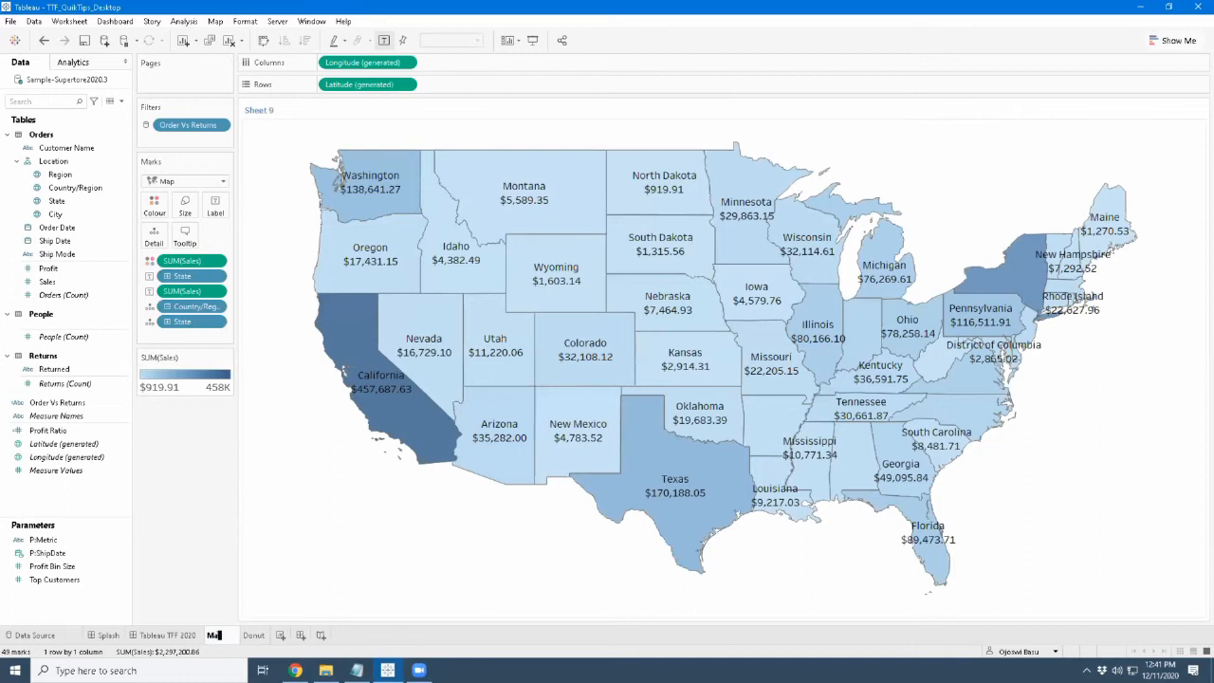
Open the SALES worksheet from the Tableau TFF 2020 dashboard and duplicate it under the name Sales KPI
click(168, 635)
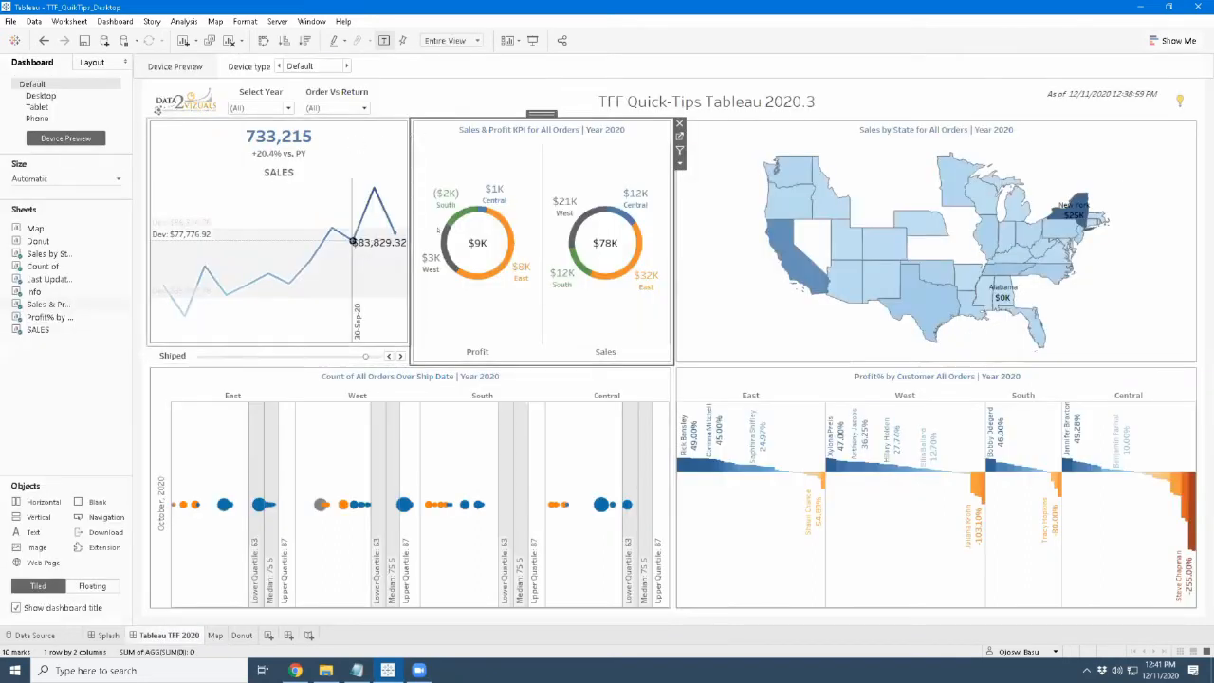
click(390, 161)
click(414, 137)
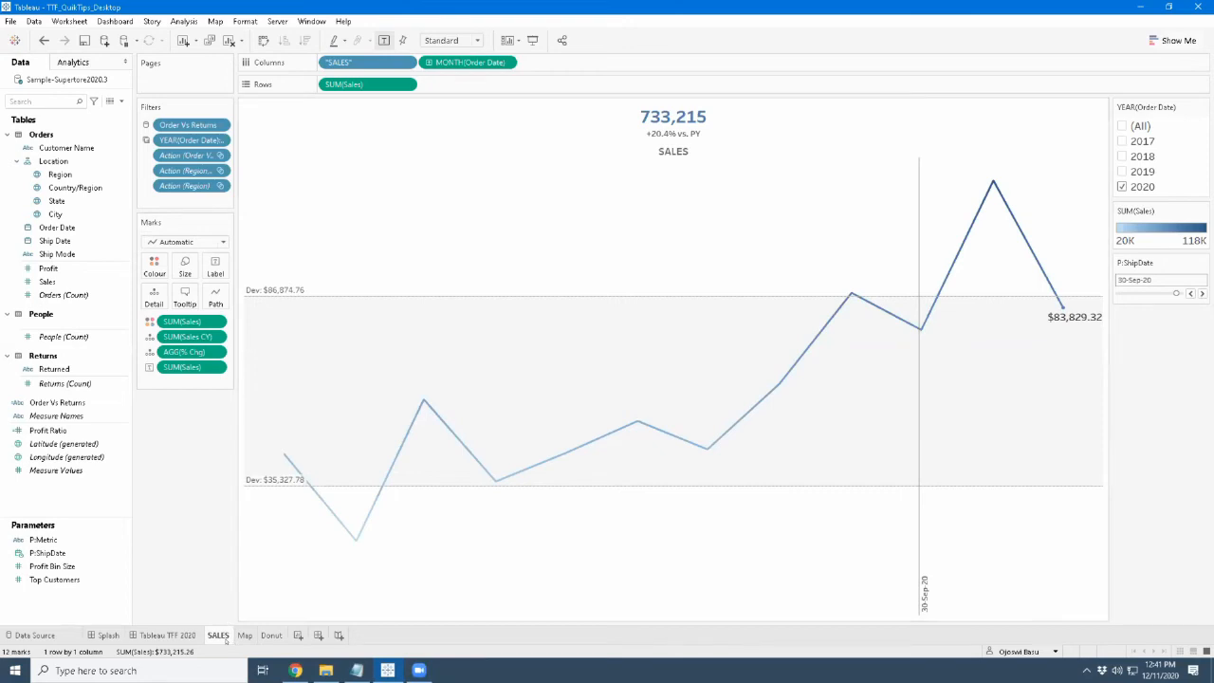
mouse_move(224, 641)
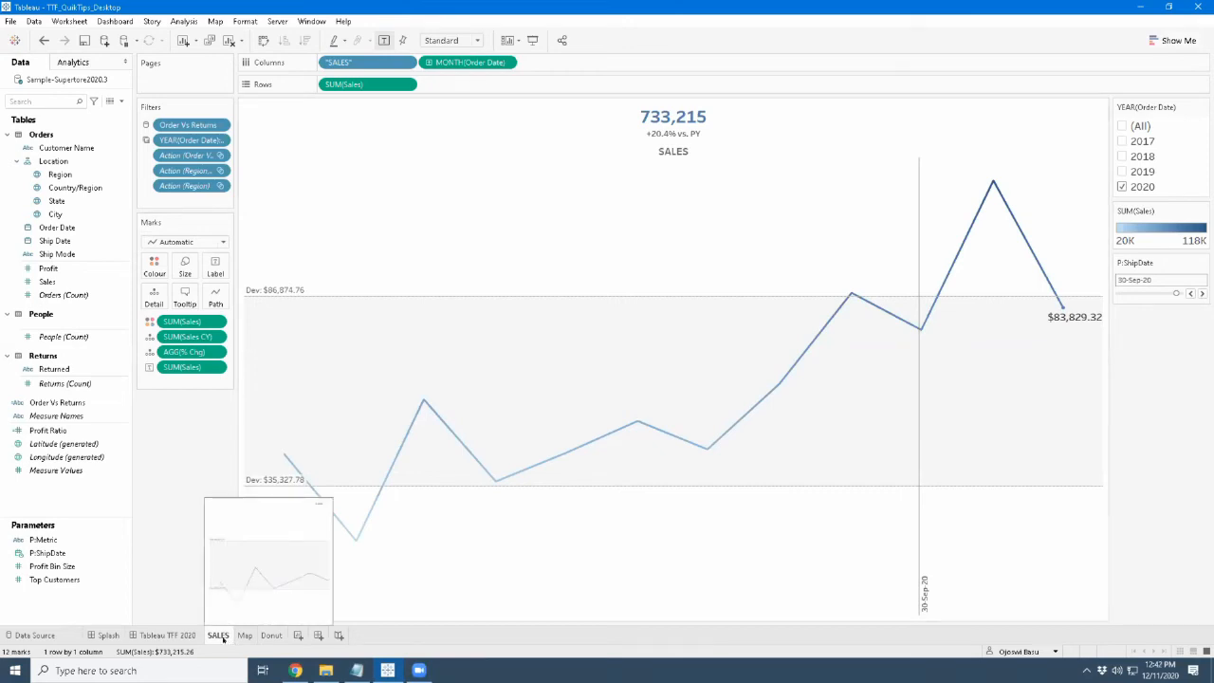
right_click(220, 635)
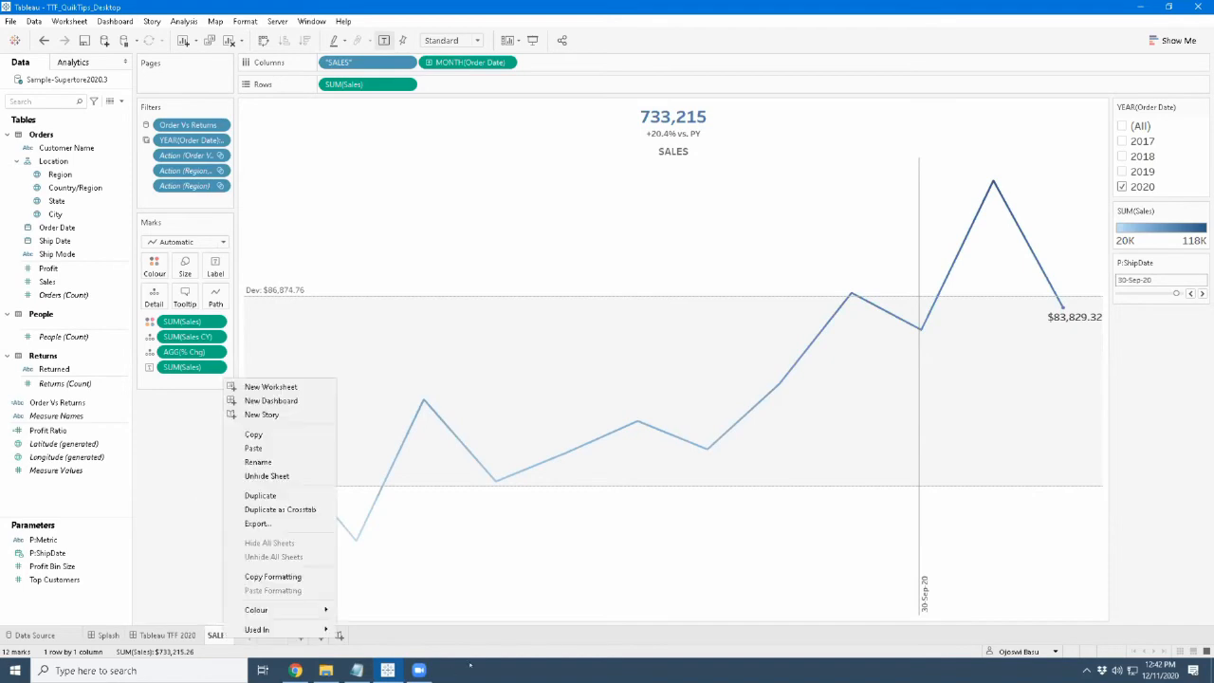
click(261, 495)
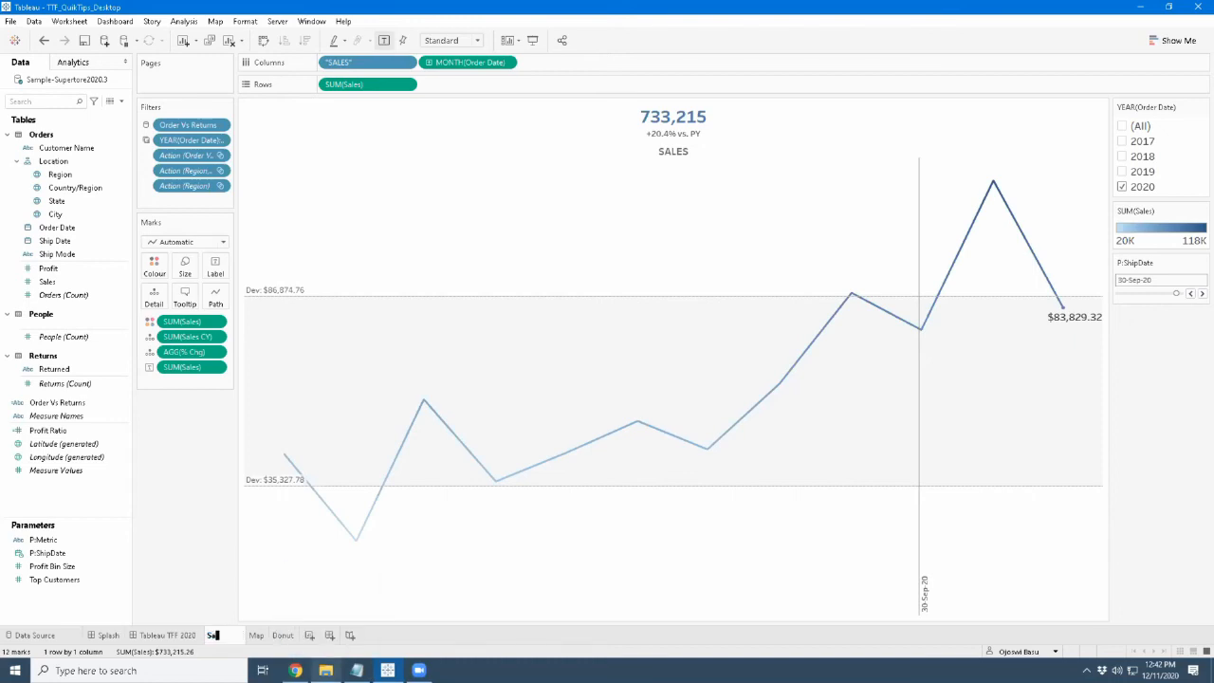
Examine the fields used in the Sales KPI sheet's title, including the comparison line against the previous year
click(750, 125)
double_click(750, 125)
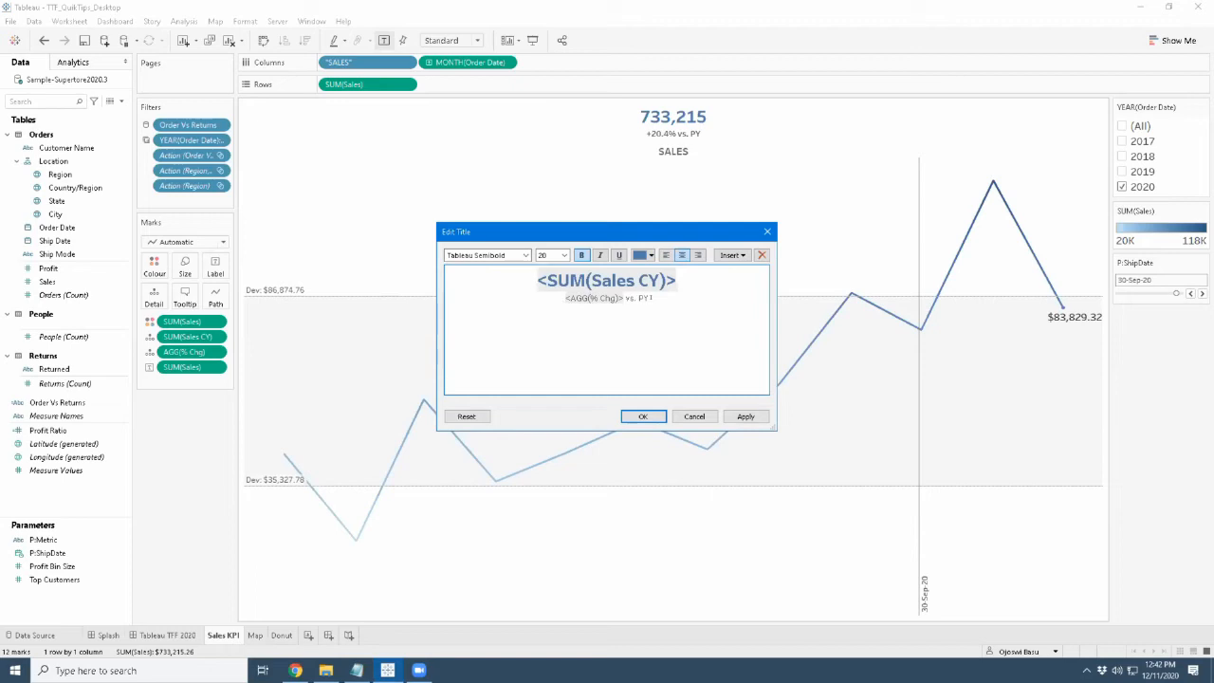
key(Down)
key(End)
key(shift+Home)
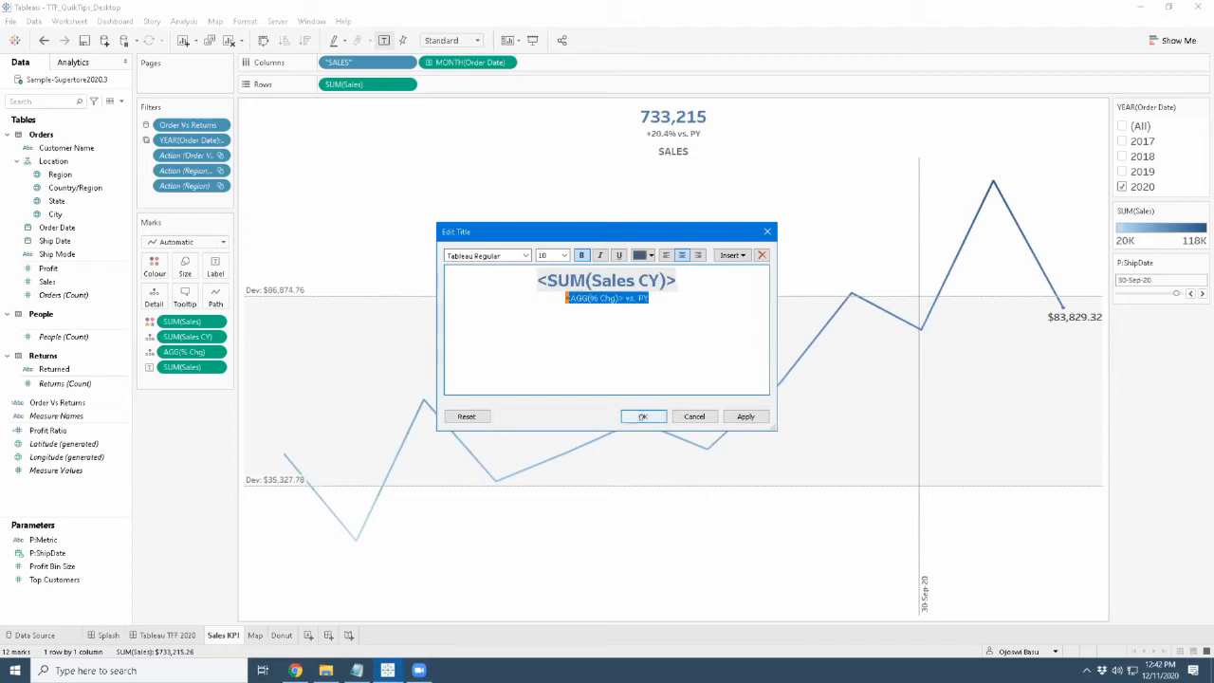
click(642, 416)
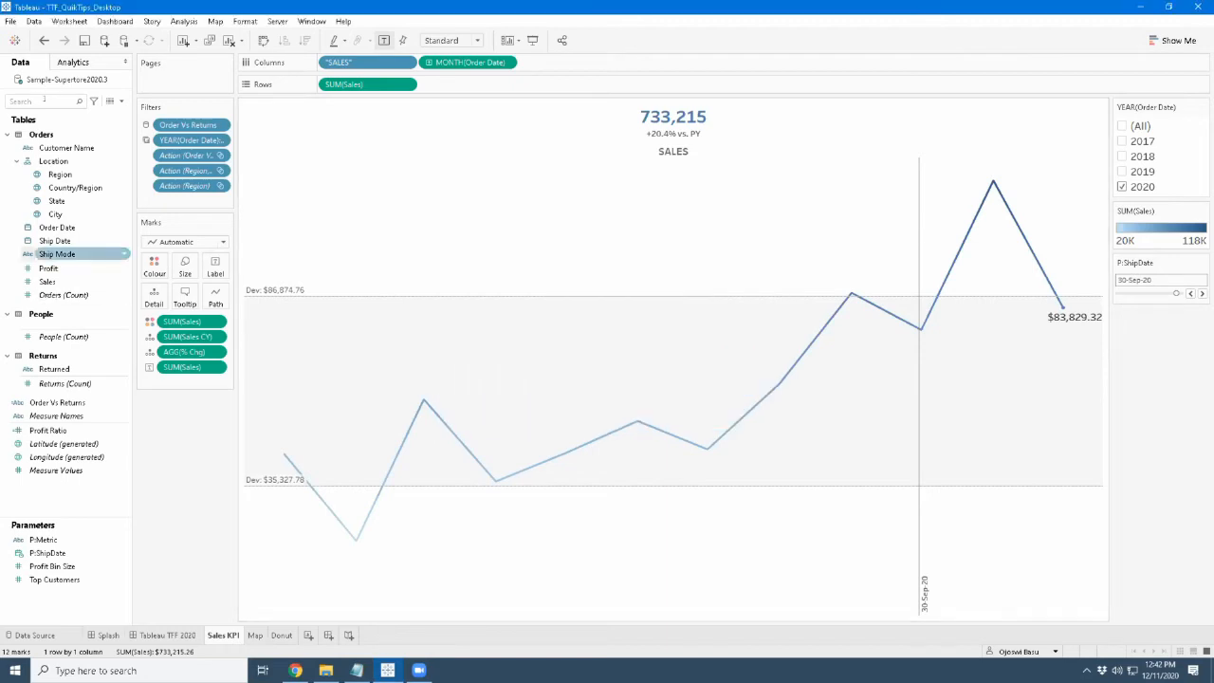
Search the data fields for "sales" and clear the search
text(sales)
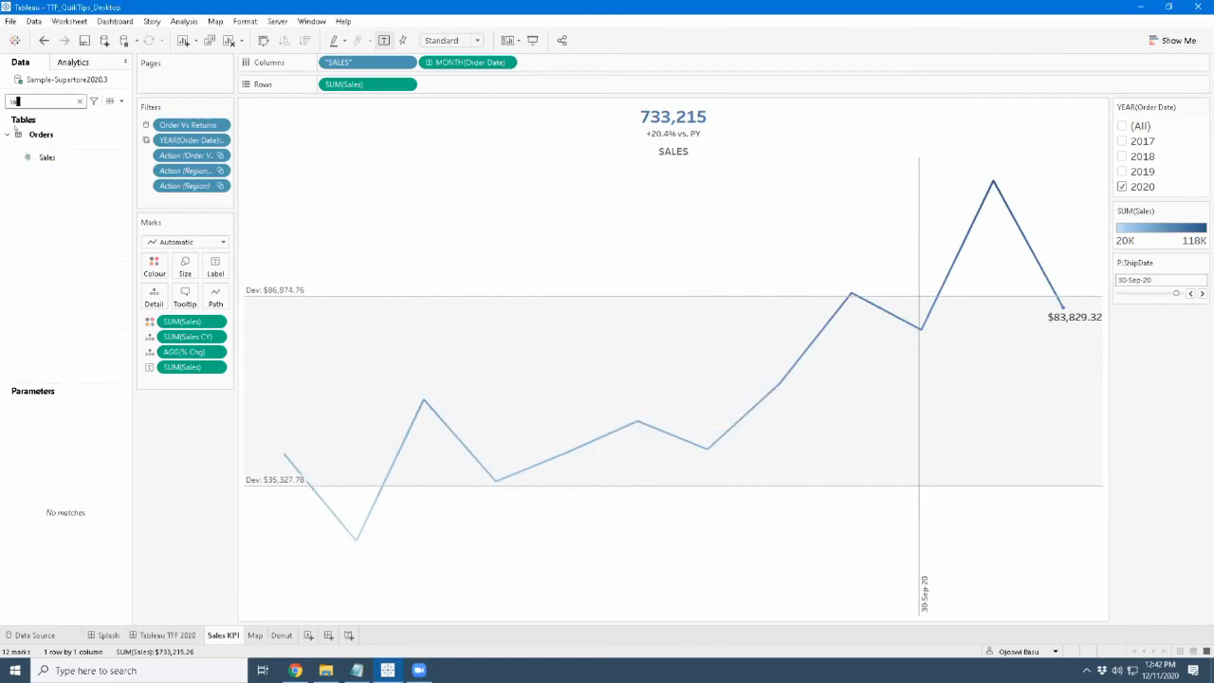
key(BackSpace)
key(BackSpace)
key(BackSpace)
key(BackSpace)
key(BackSpace)
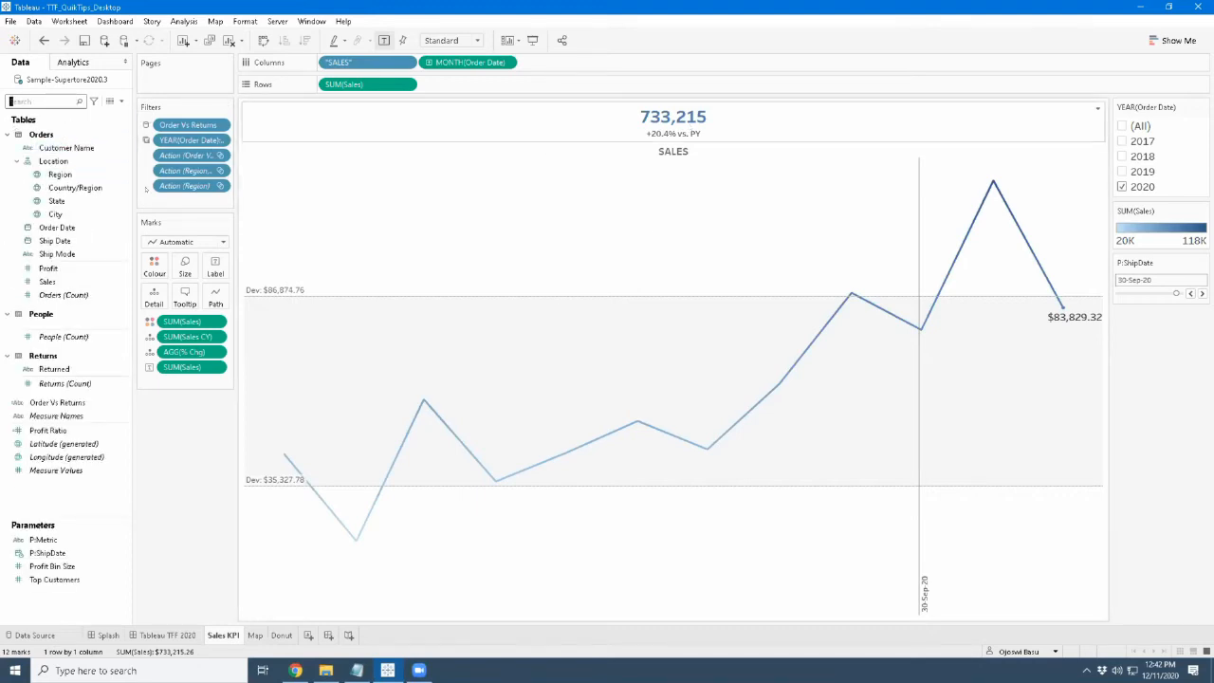
Recheck the field names in the sheet title, search the data fields for "ch" and clear the search
double_click(691, 128)
click(36, 106)
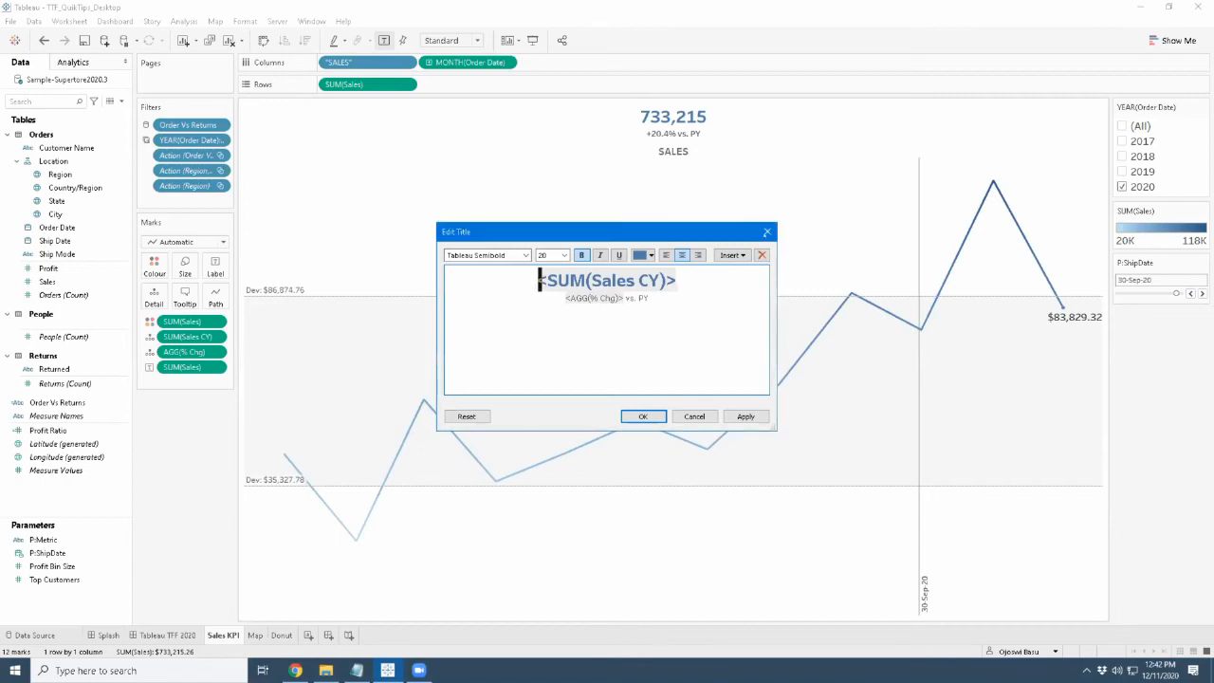
key(Escape)
click(46, 100)
text(ch)
key(BackSpace)
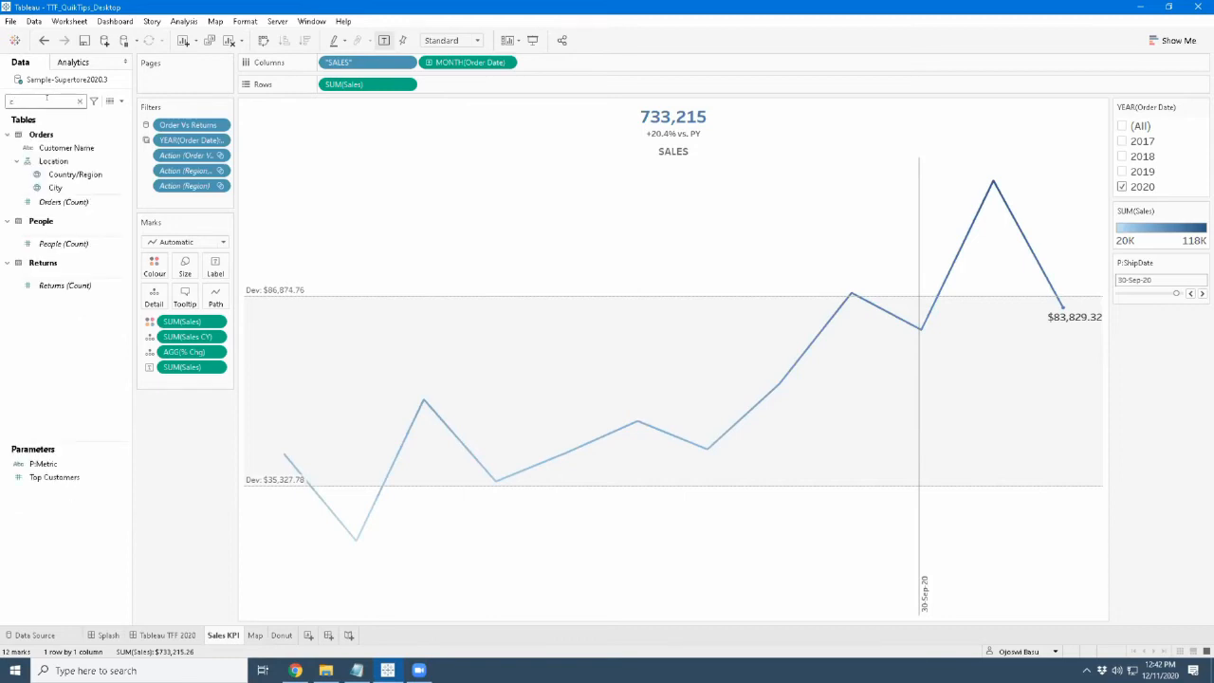
key(BackSpace)
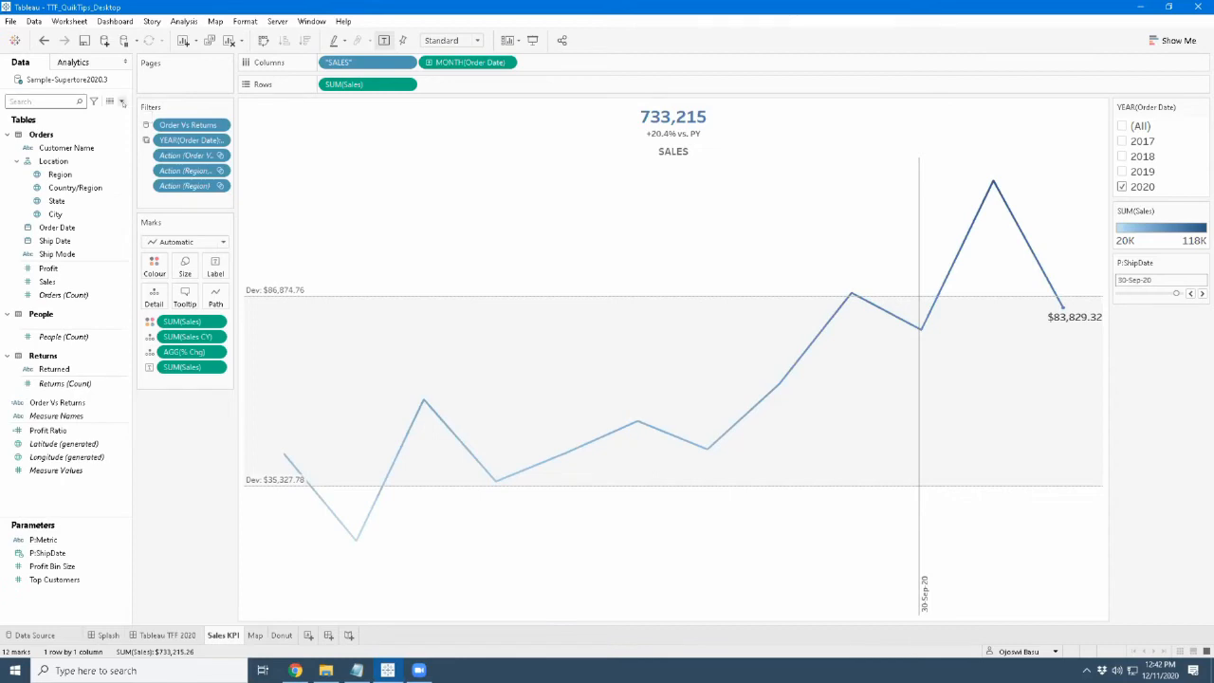
Show the hidden data fields, search for "cy" and unhide the Sales CY calculation, leaving the chart's shelves as they were
click(121, 101)
click(47, 231)
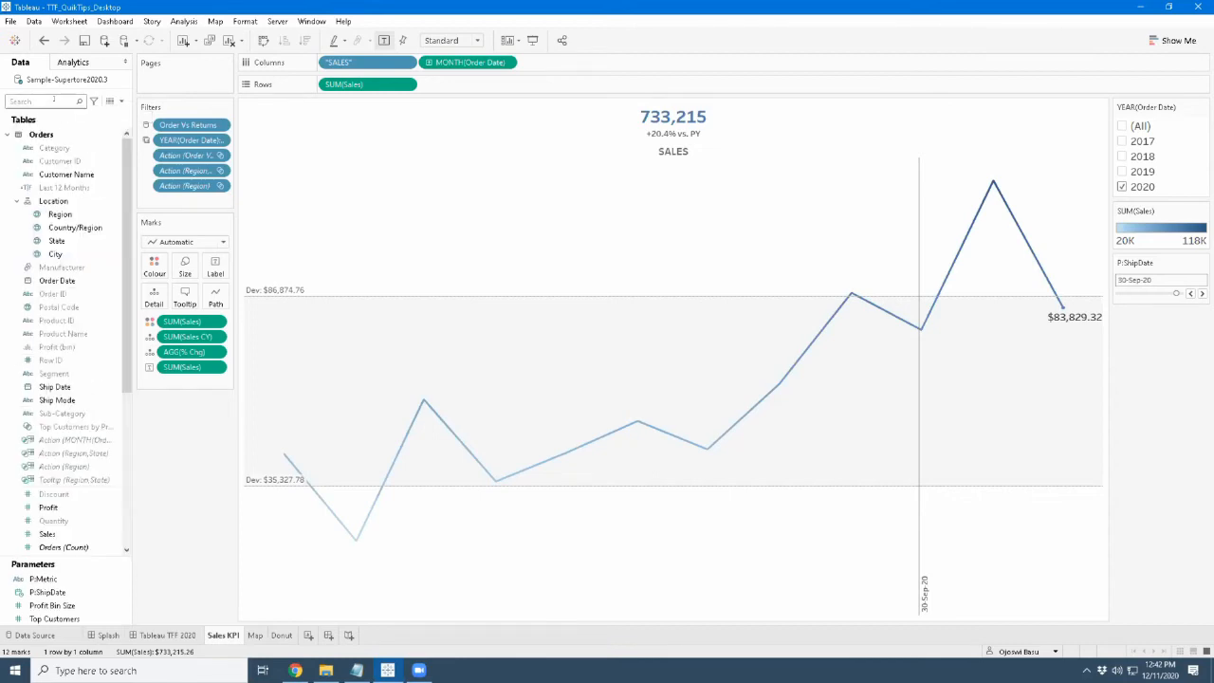
text(cy)
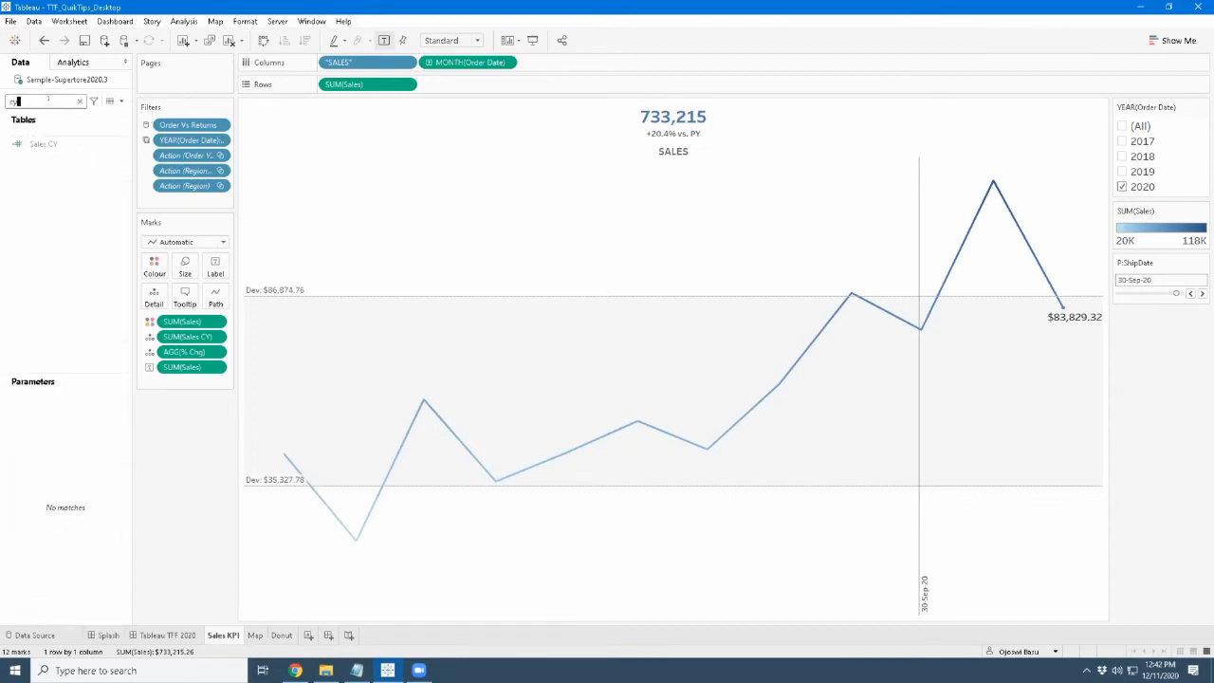
right_click(63, 144)
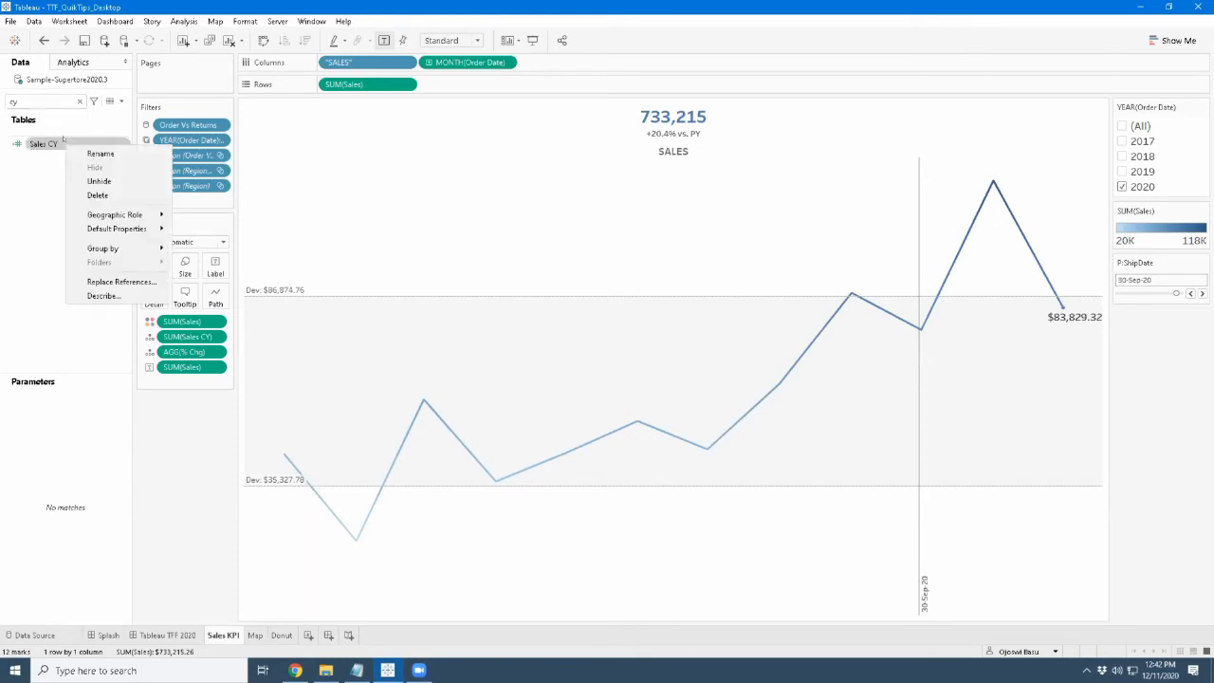
click(98, 180)
double_click(57, 144)
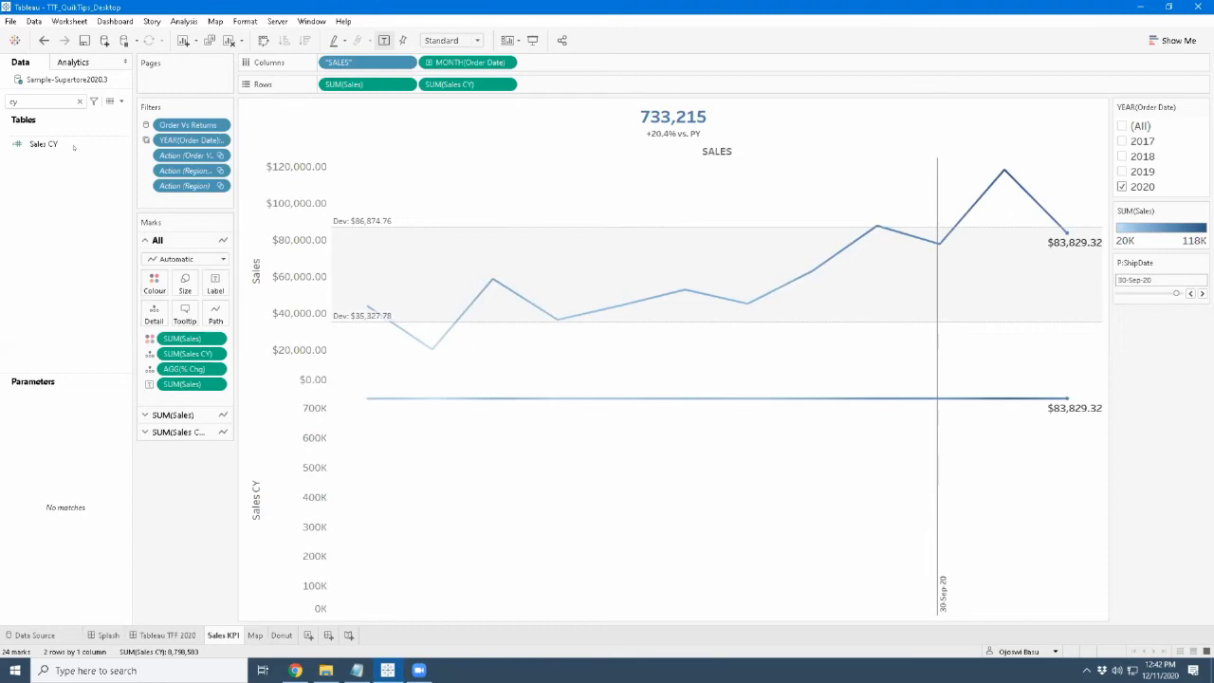
click(44, 39)
Open the Sales CY calculation and examine its FIXED expression, the Order Date year condition and the Sales result
right_click(42, 144)
click(66, 219)
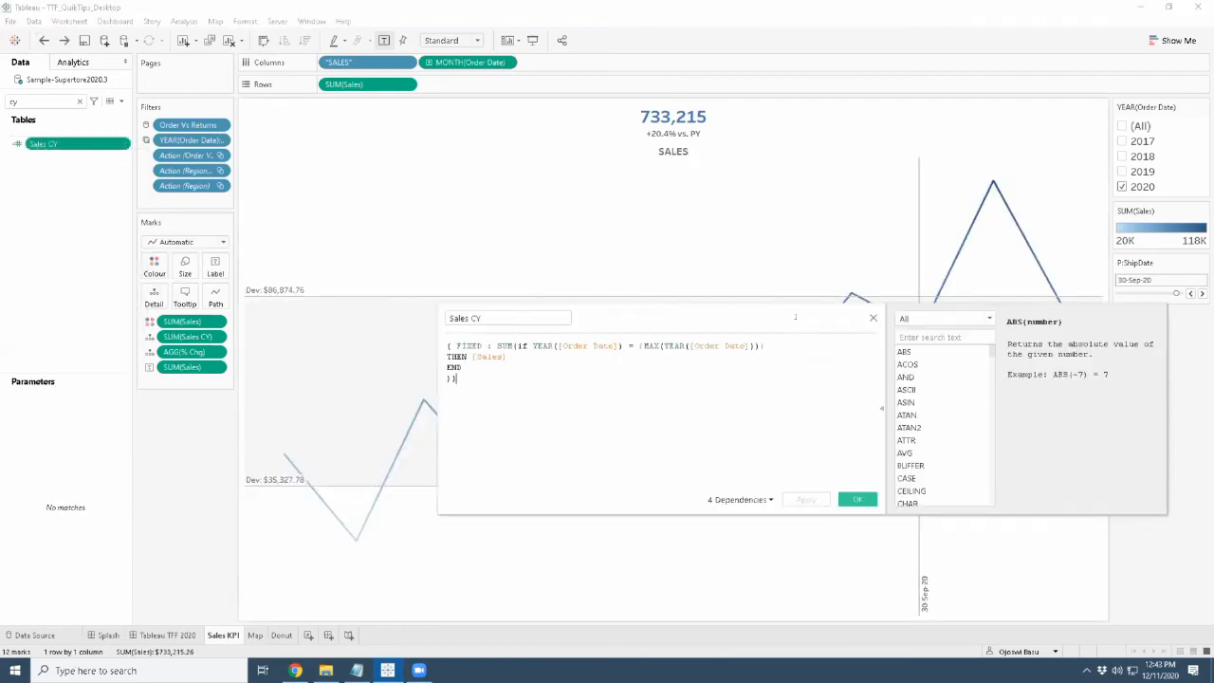
key(ctrl+a)
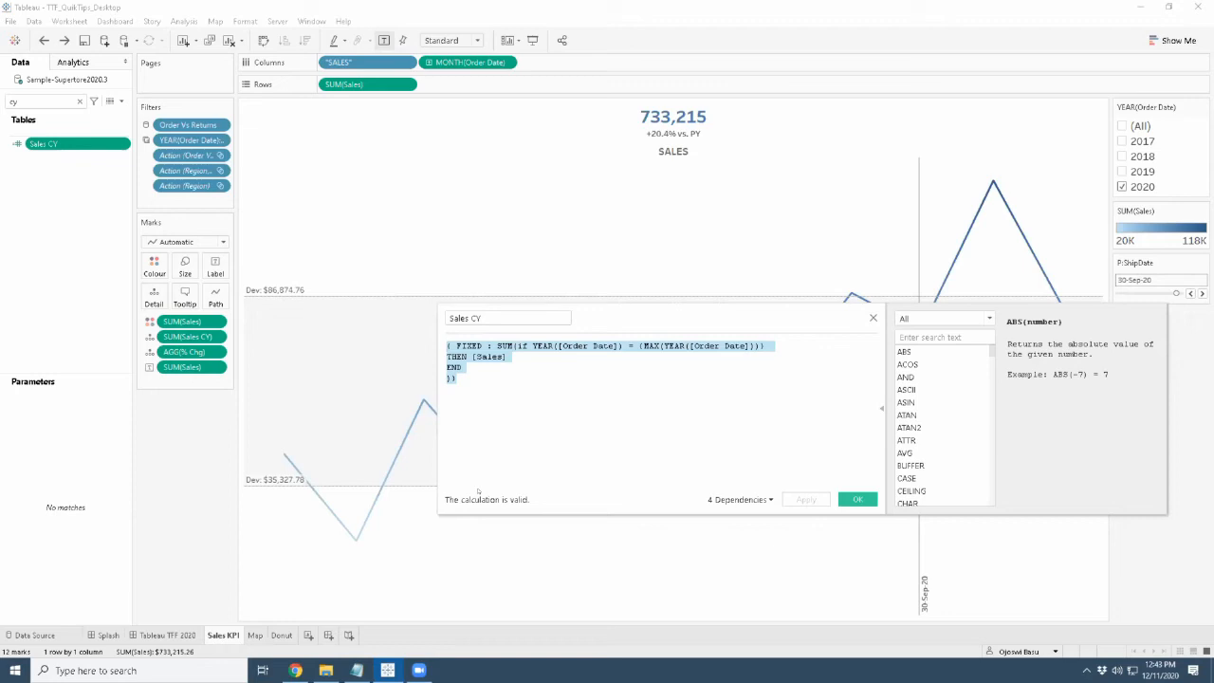
click(512, 343)
drag(516, 346, 627, 346)
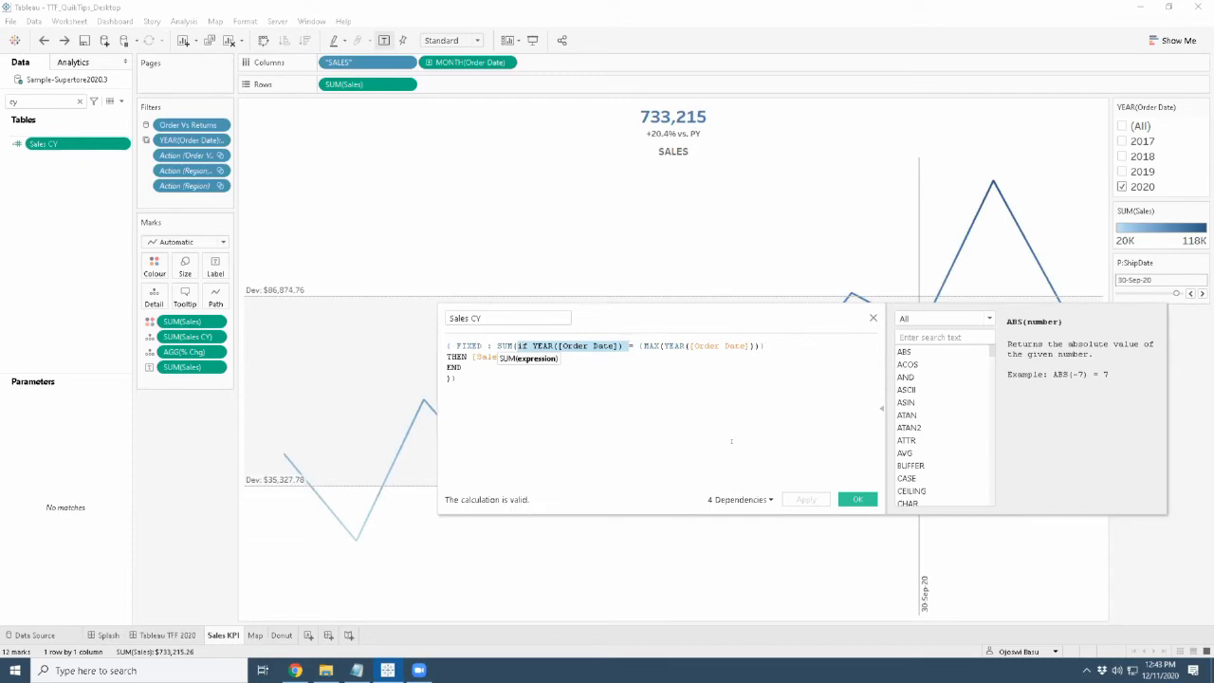
click(672, 358)
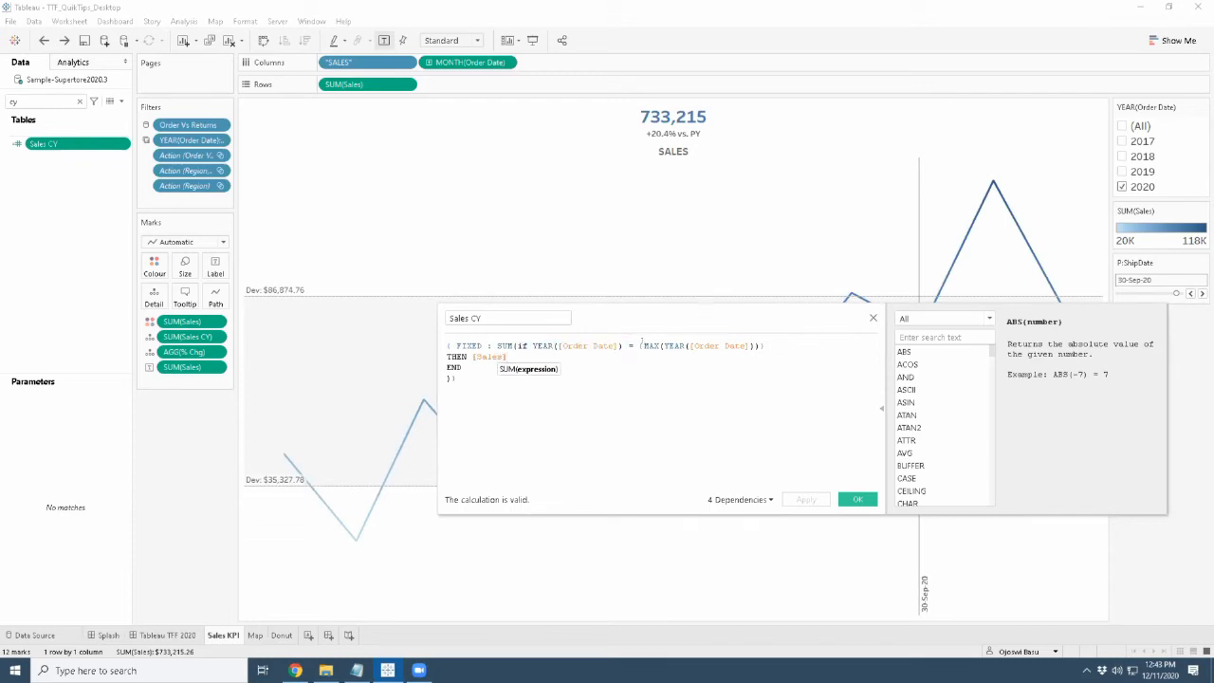
shift+click(645, 345)
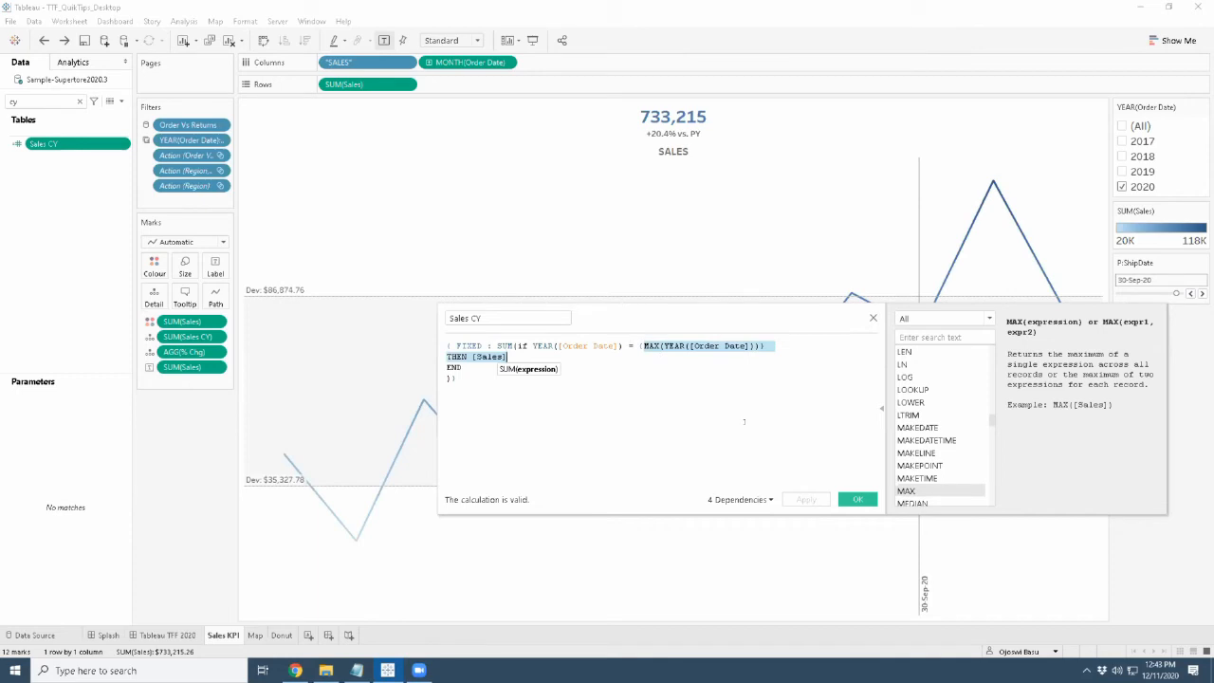
click(562, 410)
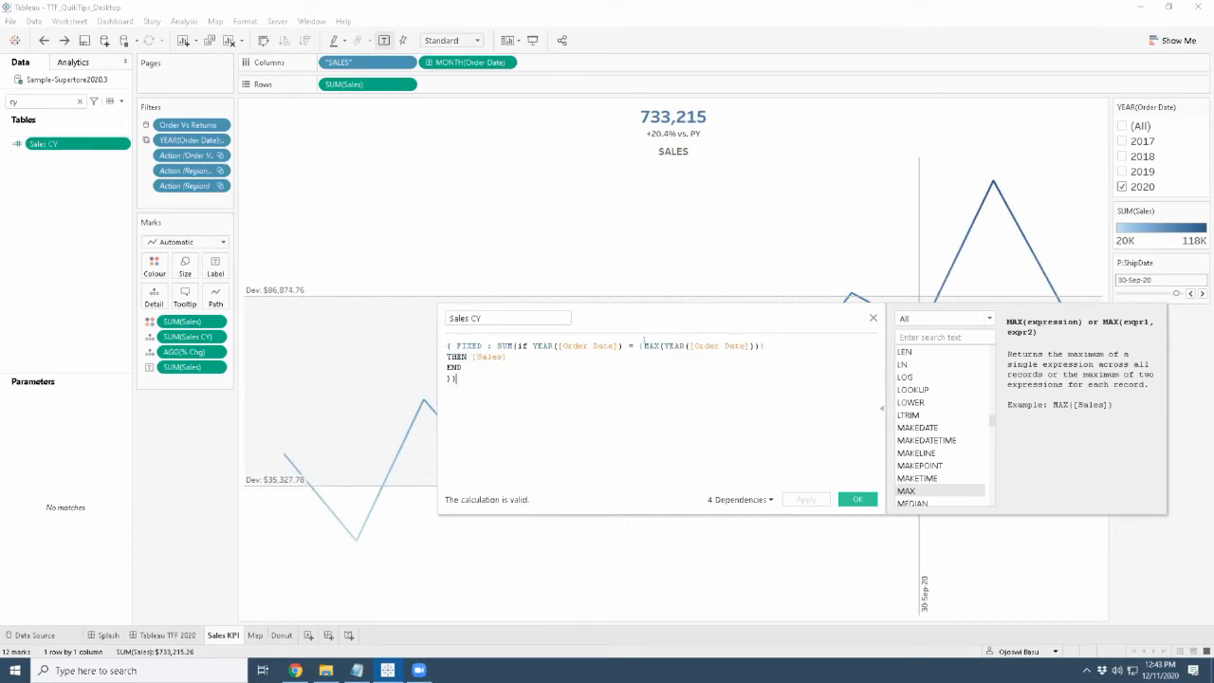
drag(642, 345, 664, 358)
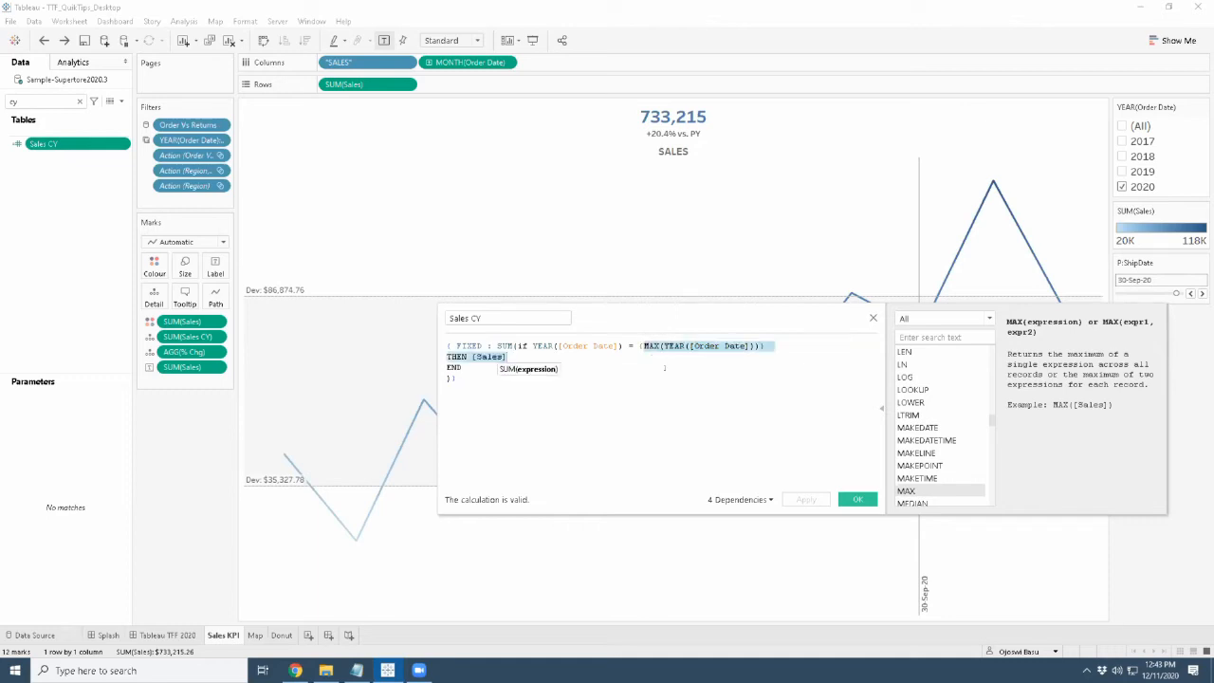
click(672, 371)
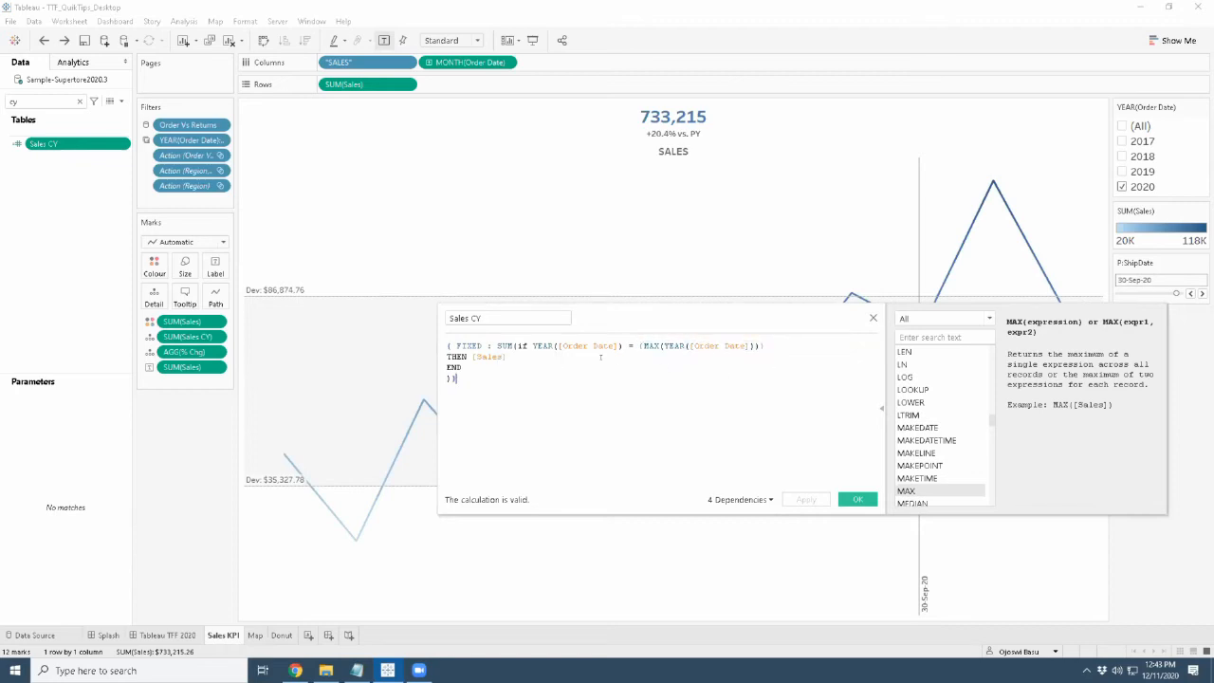
drag(531, 338, 621, 337)
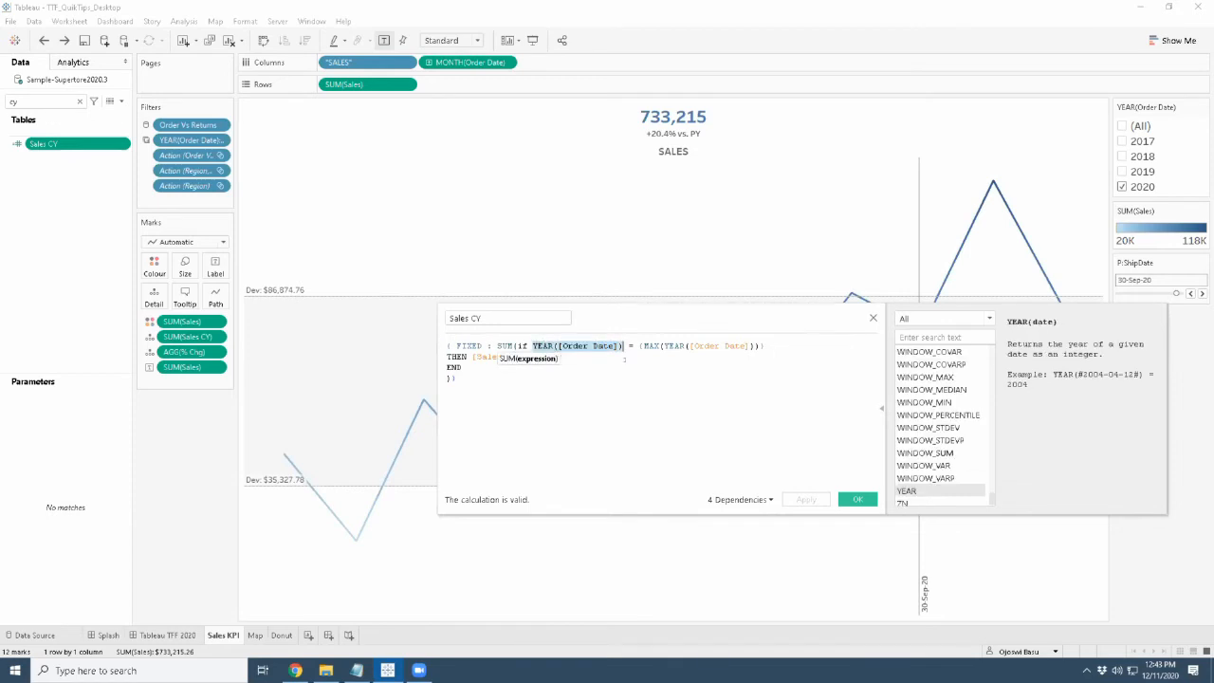
click(624, 365)
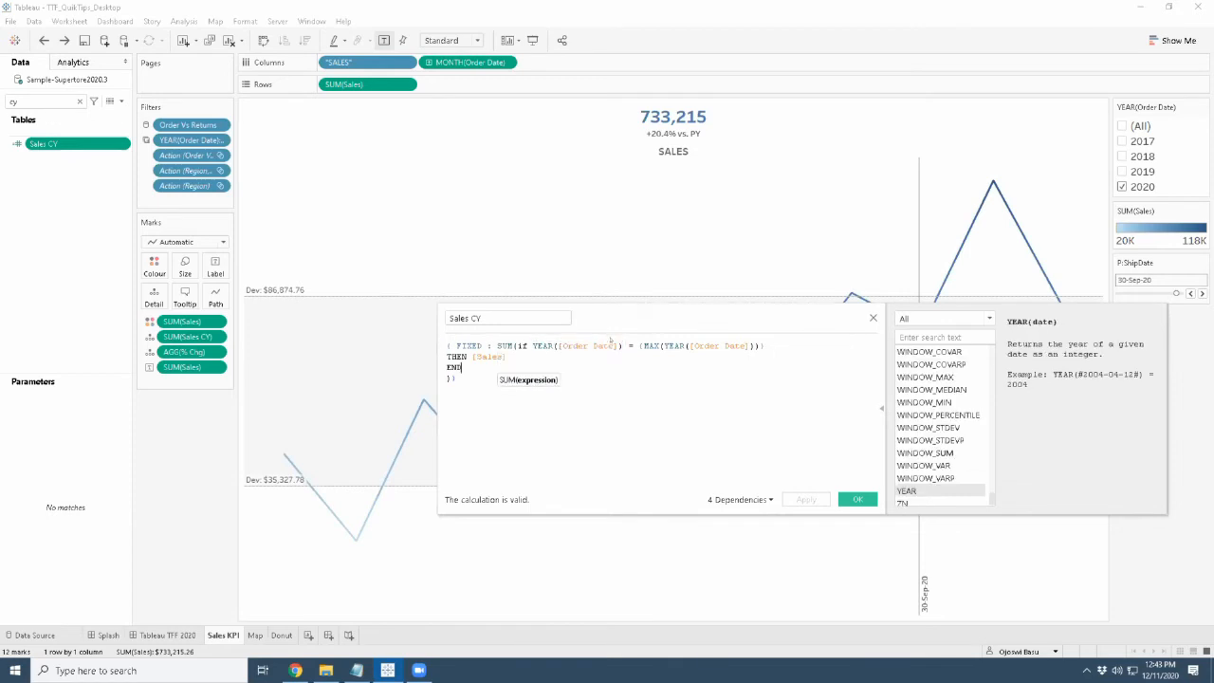
drag(507, 356, 471, 356)
click(510, 391)
click(856, 499)
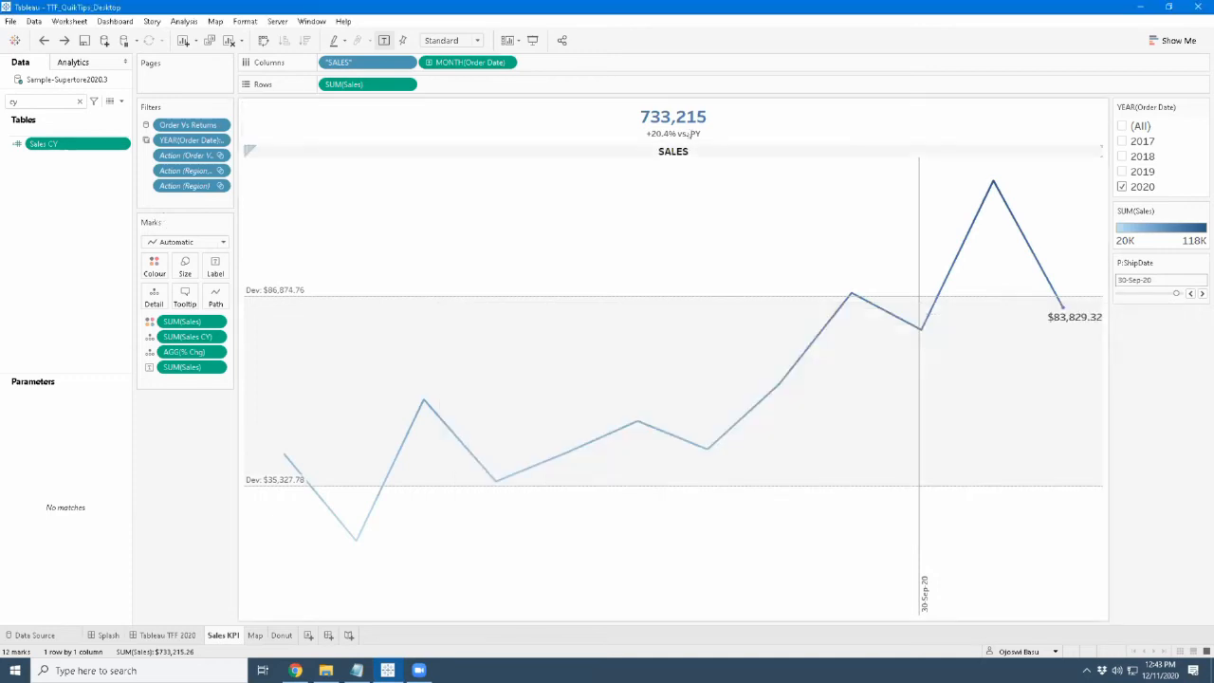
Check which field the Sales KPI sheet title uses for the change versus the prior year
double_click(688, 135)
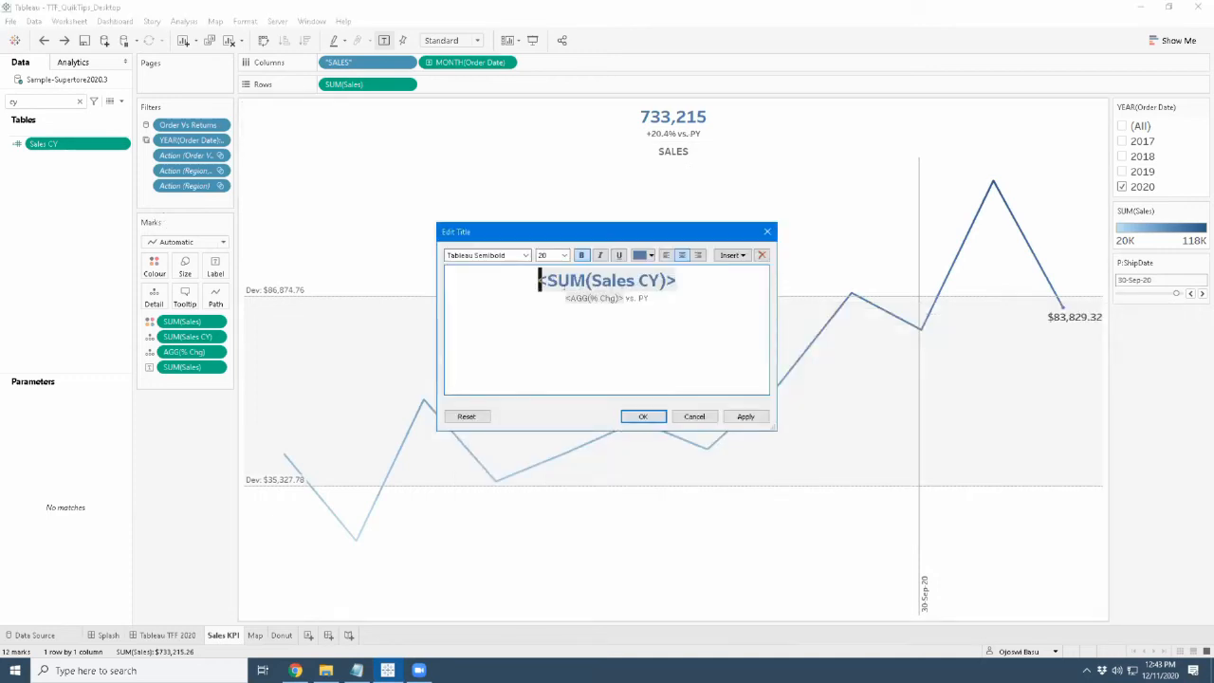
double_click(595, 298)
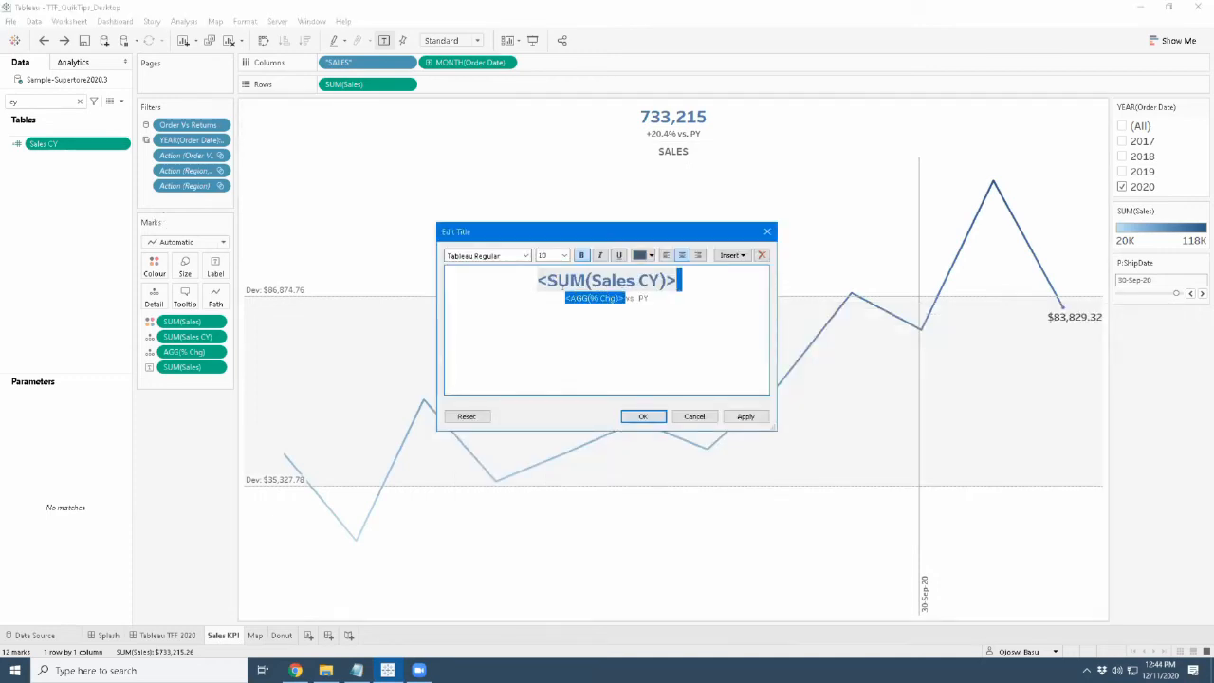
click(643, 416)
Search the data fields for "%" and unhide the % Chg calculation
click(57, 100)
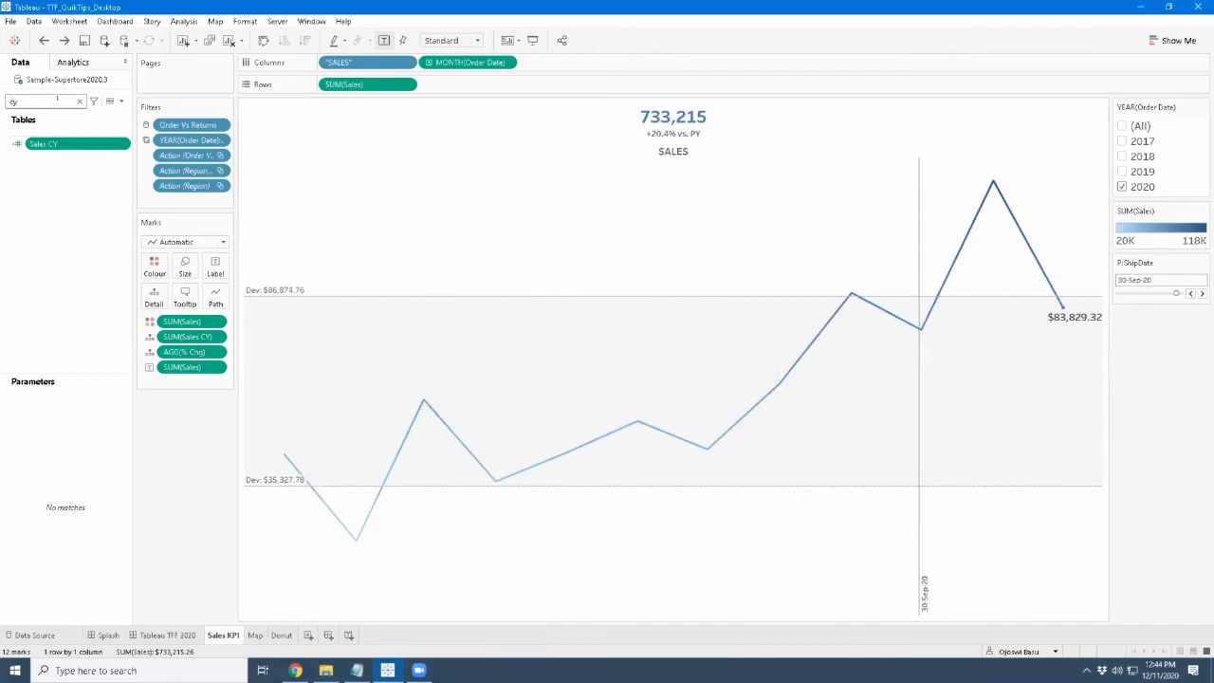
key(BackSpace)
key(BackSpace)
text(%ch)
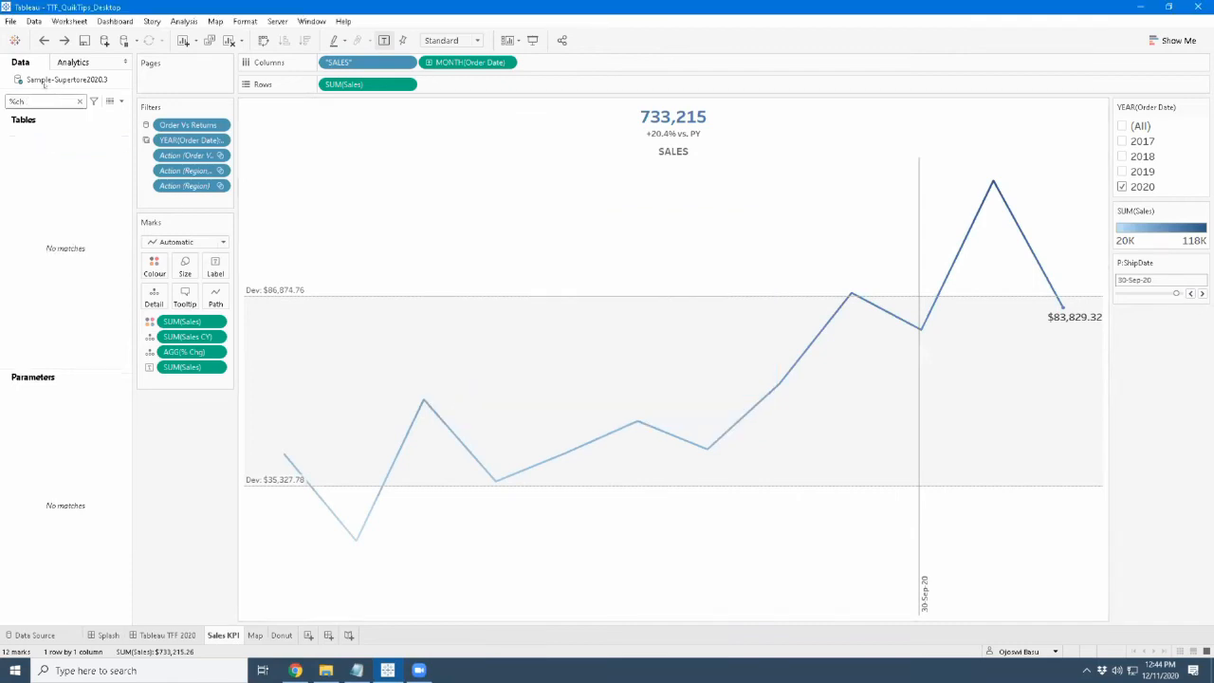
key(BackSpace)
key(BackSpace)
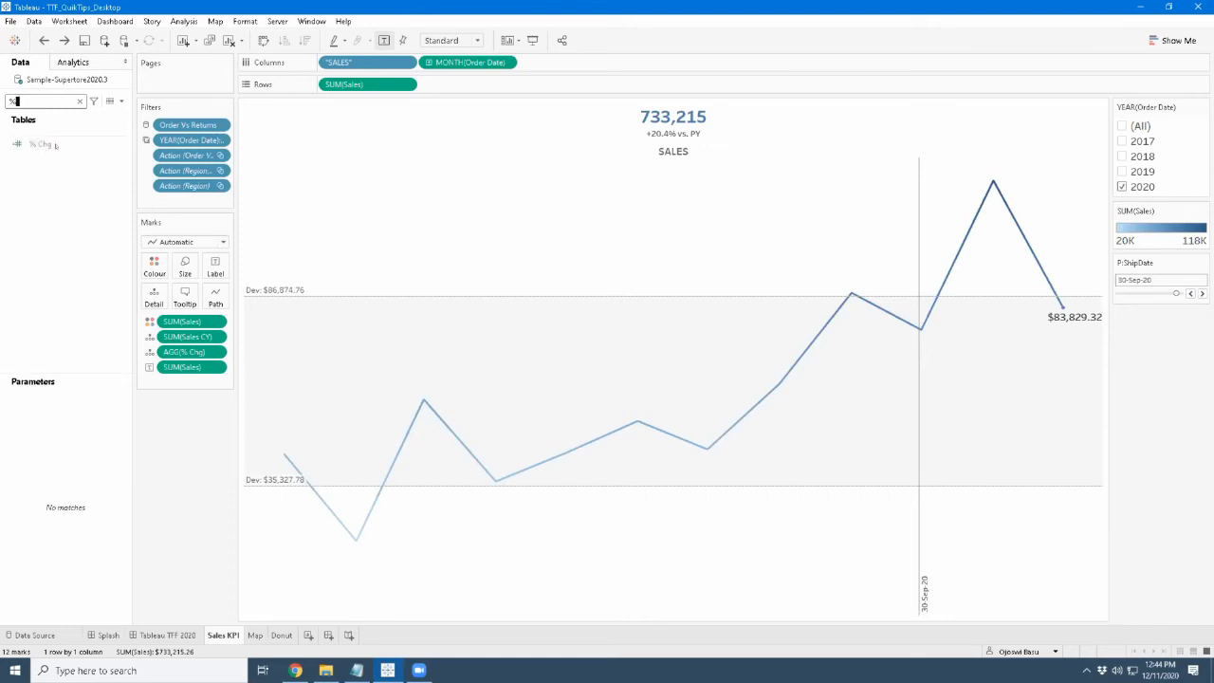
right_click(59, 146)
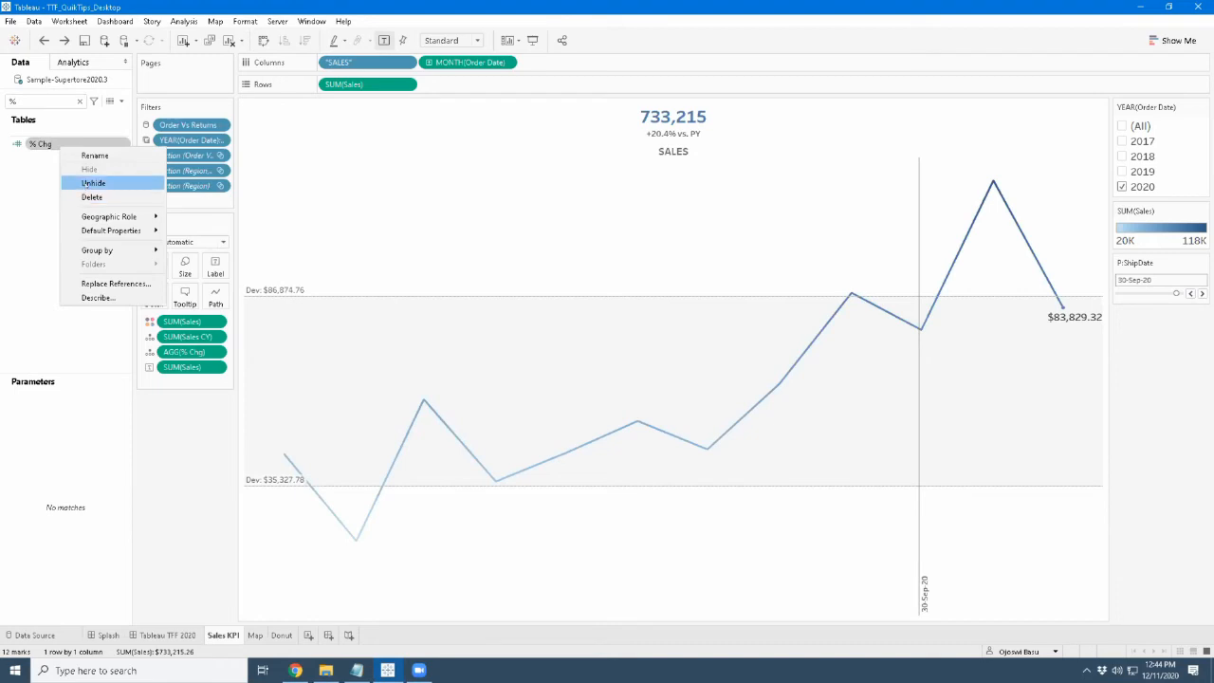
click(83, 184)
Open the % Chg calculation and examine its formula and the definitions of the Sales CY and Sales PY fields it uses
click(65, 146)
right_click(65, 146)
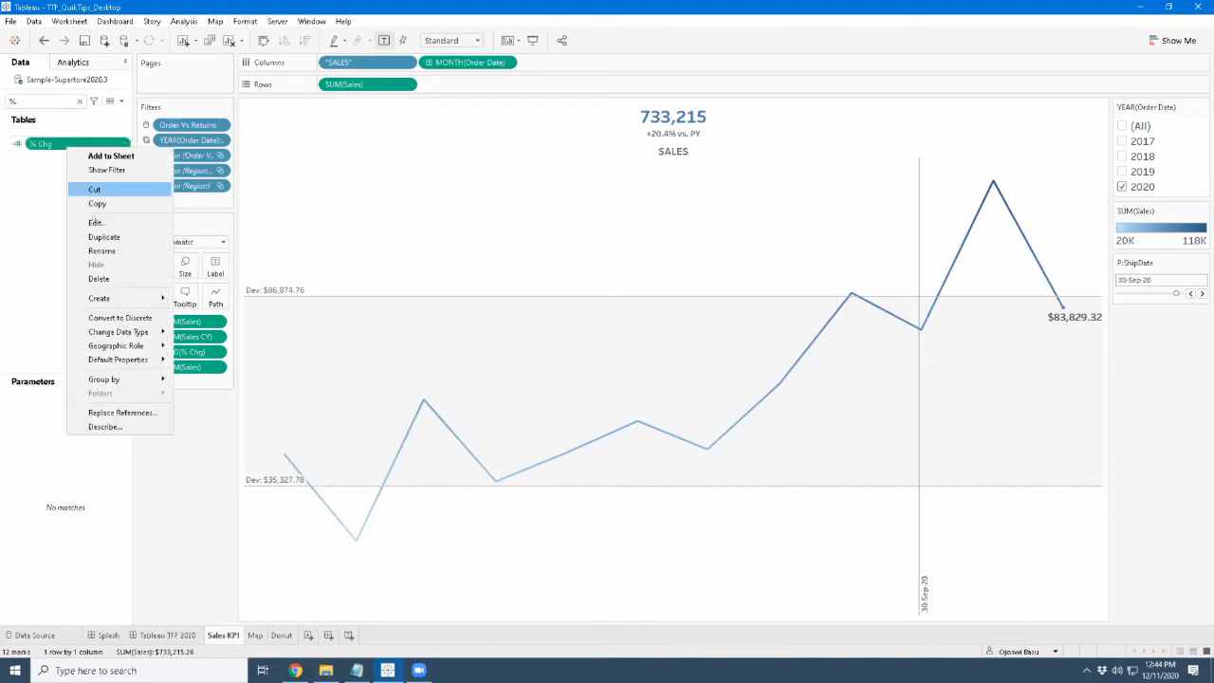
click(90, 228)
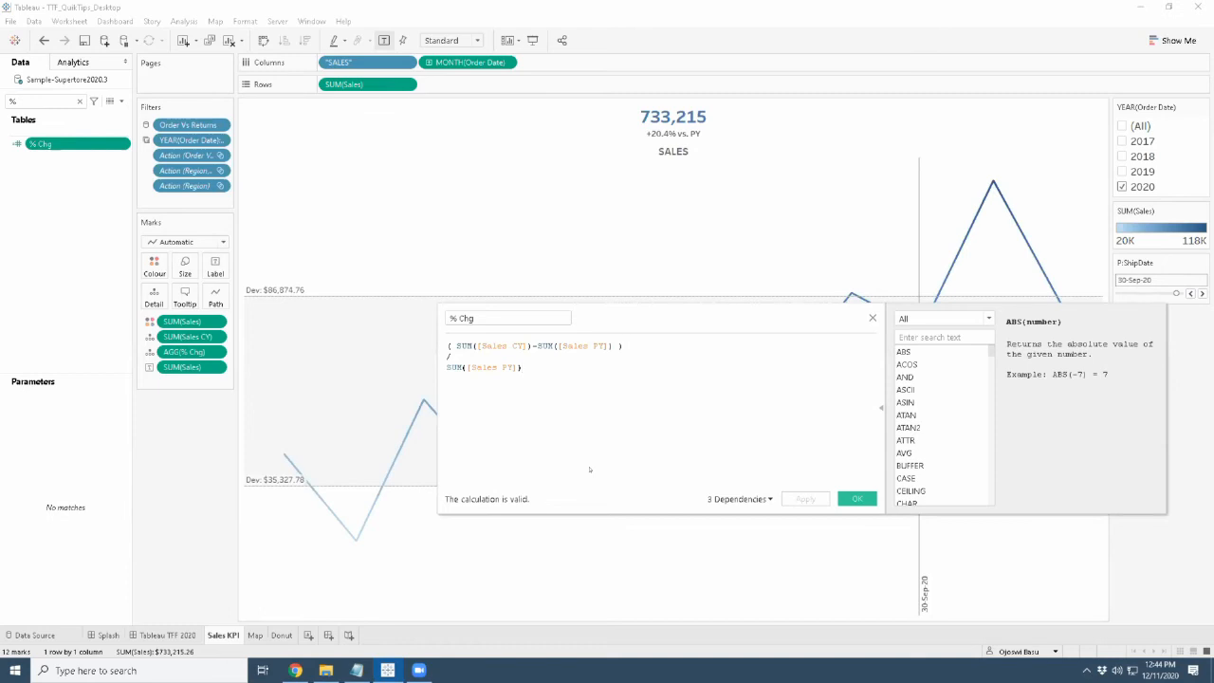
click(492, 345)
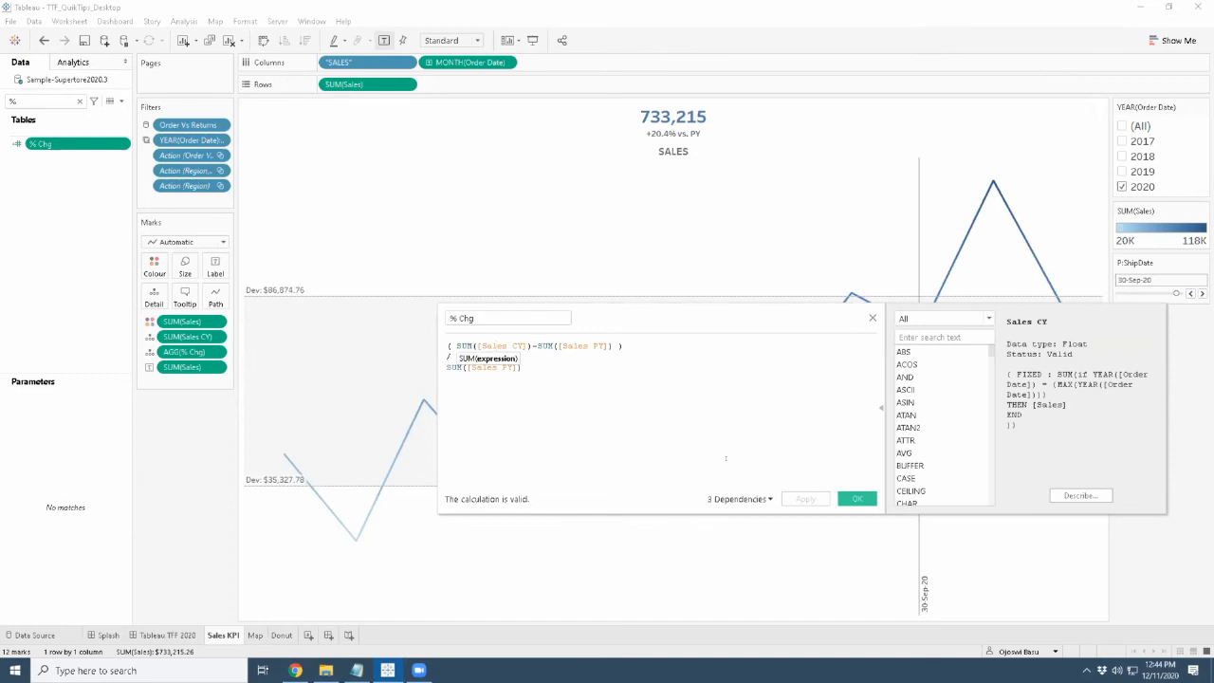
text())
click(572, 346)
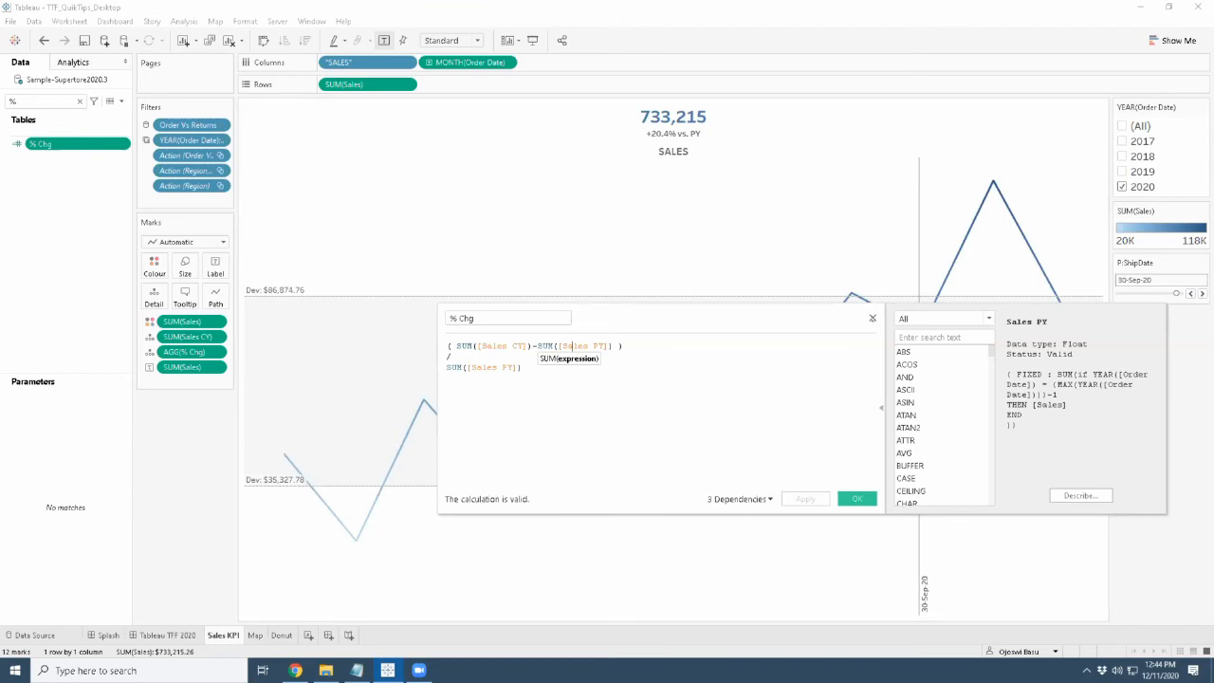
click(872, 318)
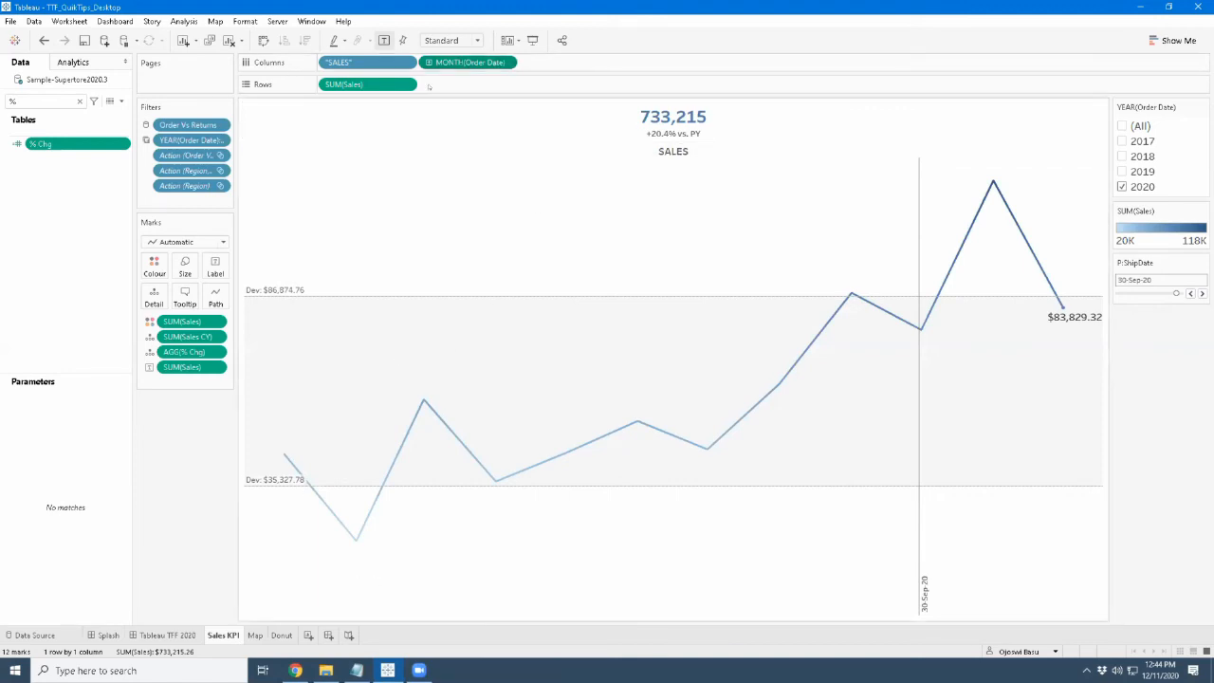
Edit the ship-date reference line on the sales chart and give it the custom tooltip "Ship Date: <Value>"
right_click(920, 188)
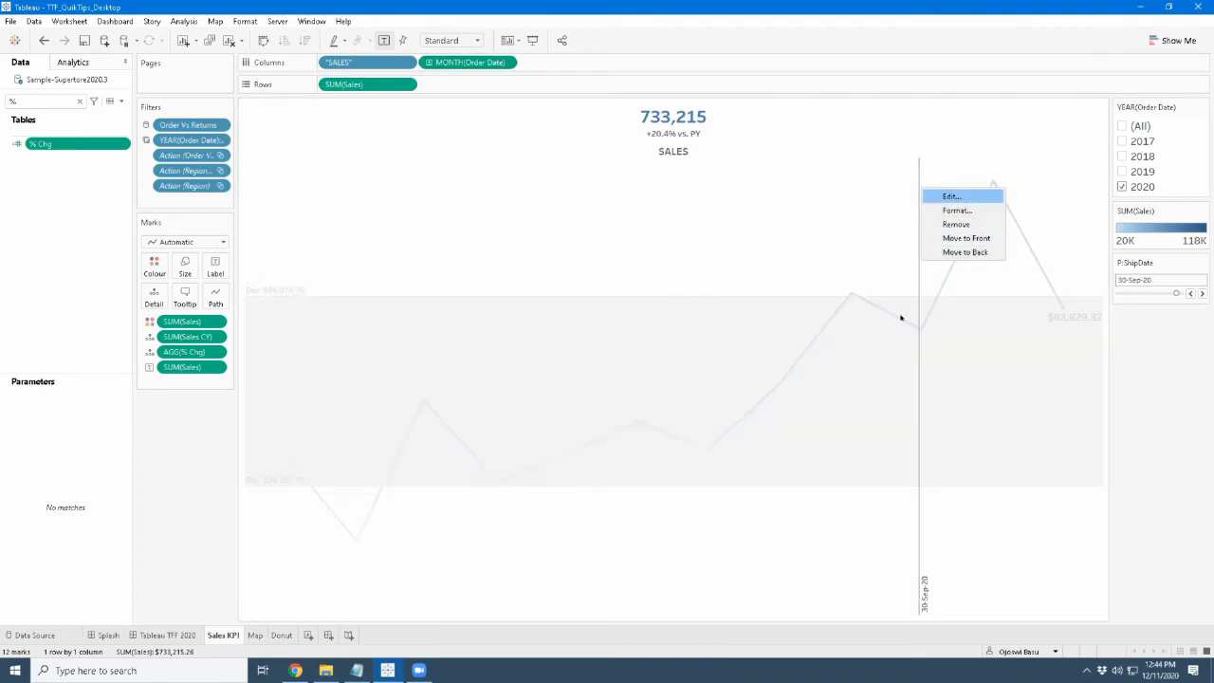
key(Return)
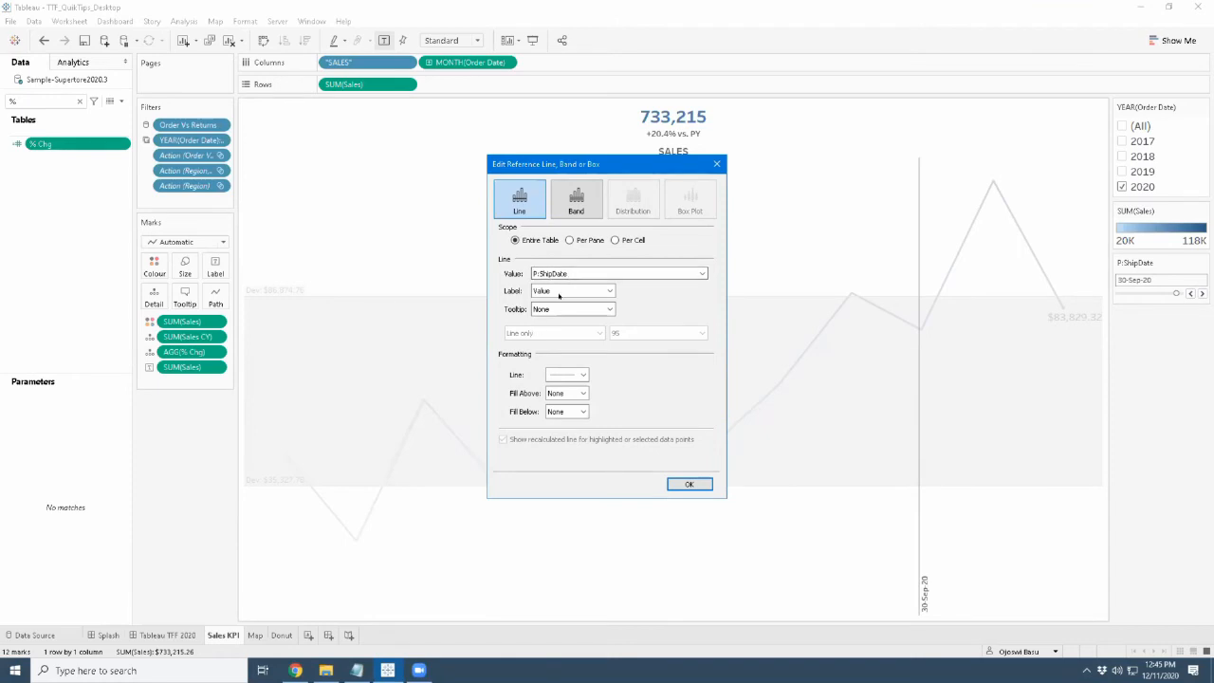
click(561, 309)
click(569, 337)
click(702, 309)
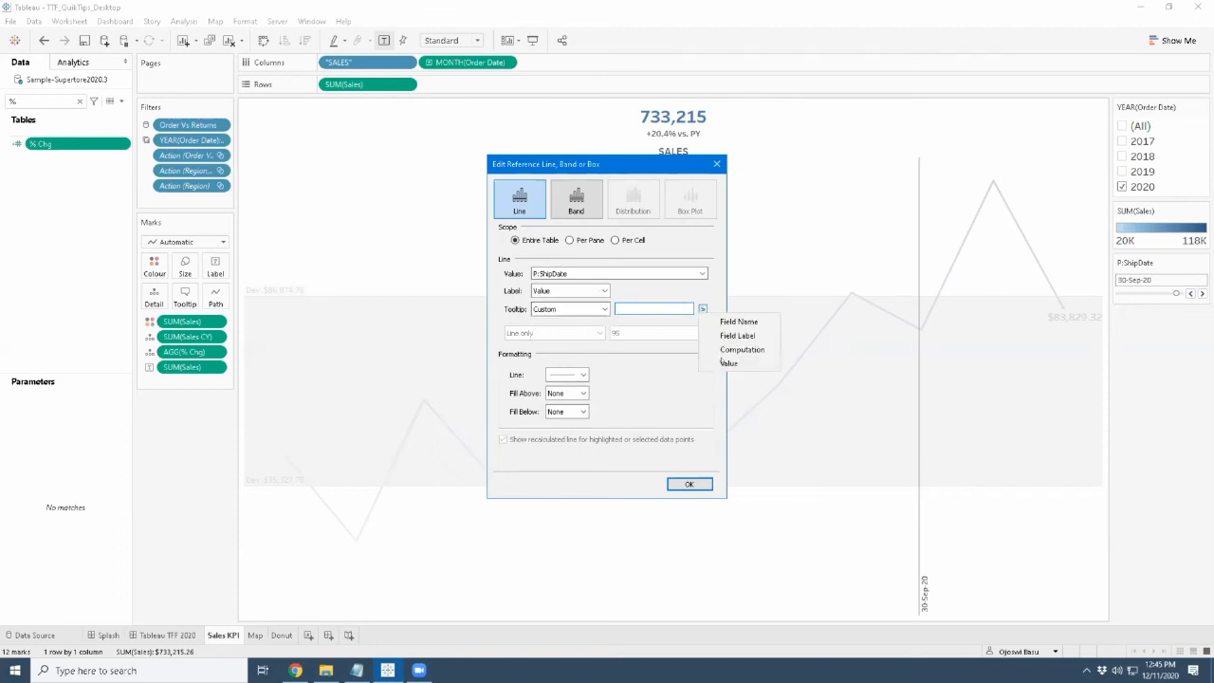
click(729, 364)
key(Home)
text(Ship Date :)
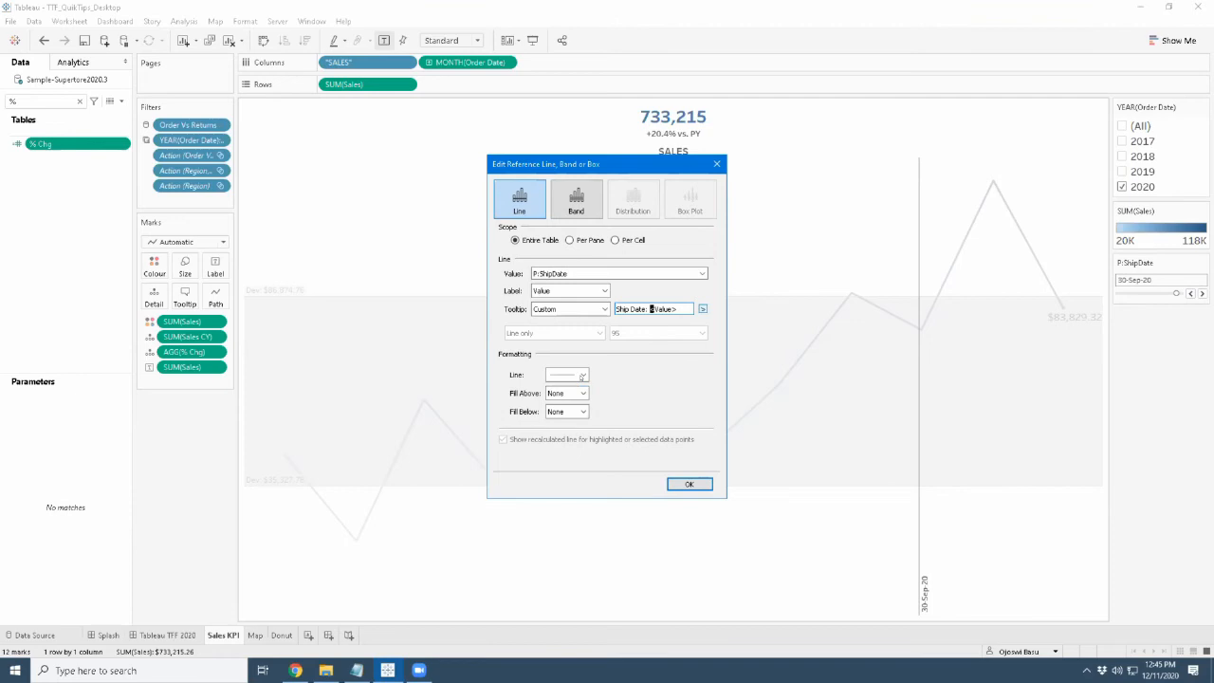
Colour the reference line grey, confirm its settings and return to the Tableau TFF 2020 dashboard
click(566, 374)
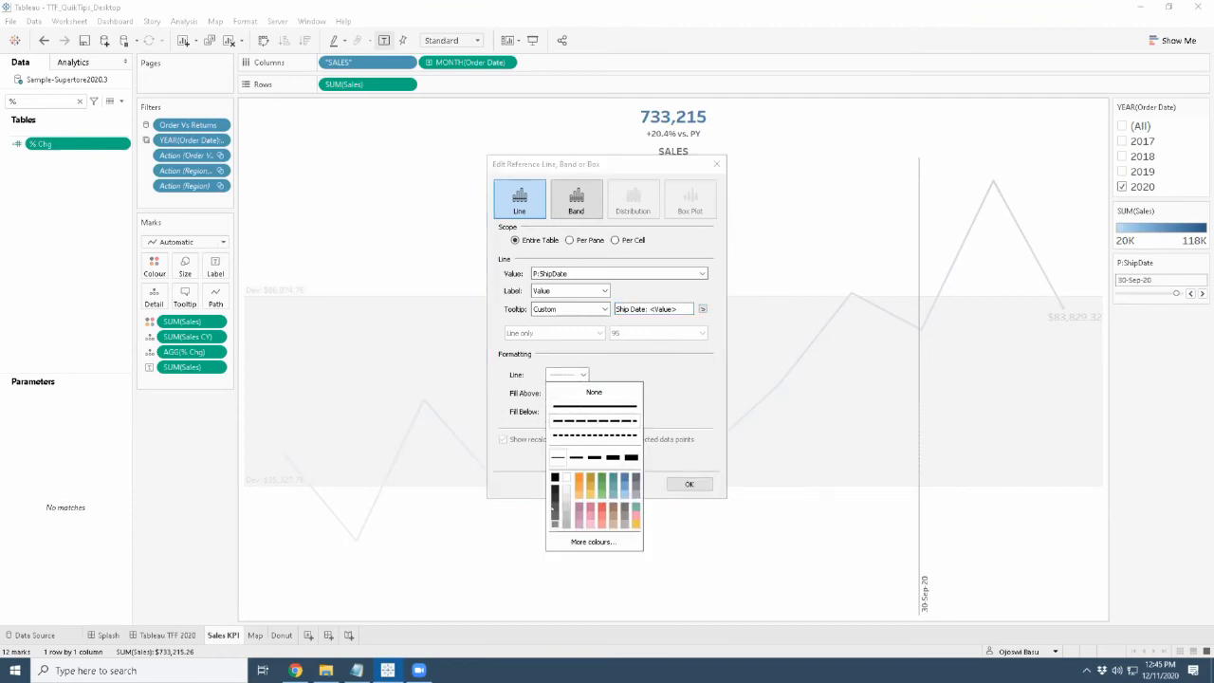
click(555, 521)
click(168, 636)
click(690, 483)
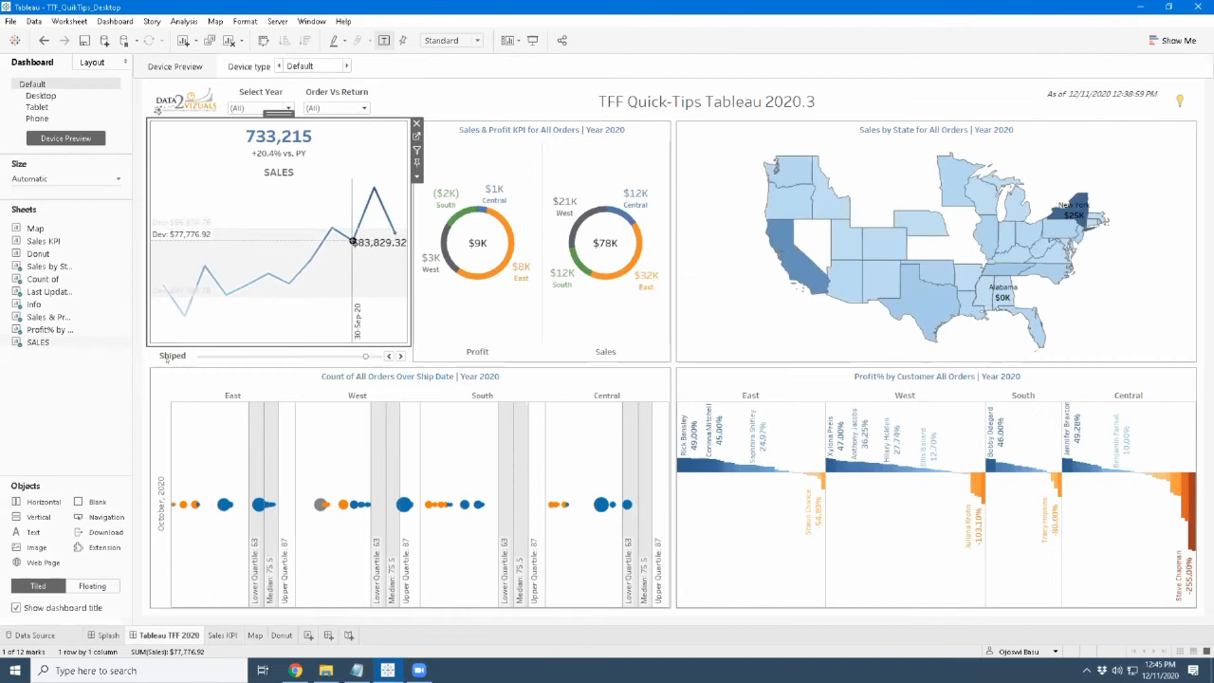
Set the dashboard's Shiped date parameter to 23-Jun-20
click(387, 355)
click(320, 355)
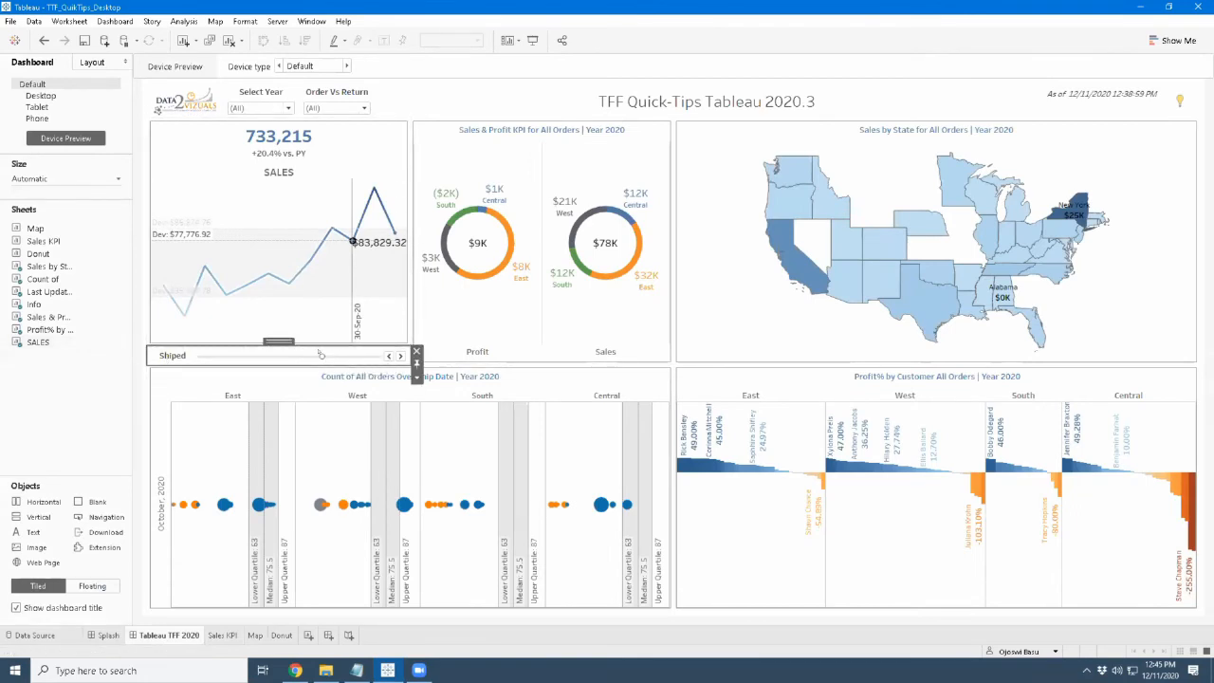
click(353, 354)
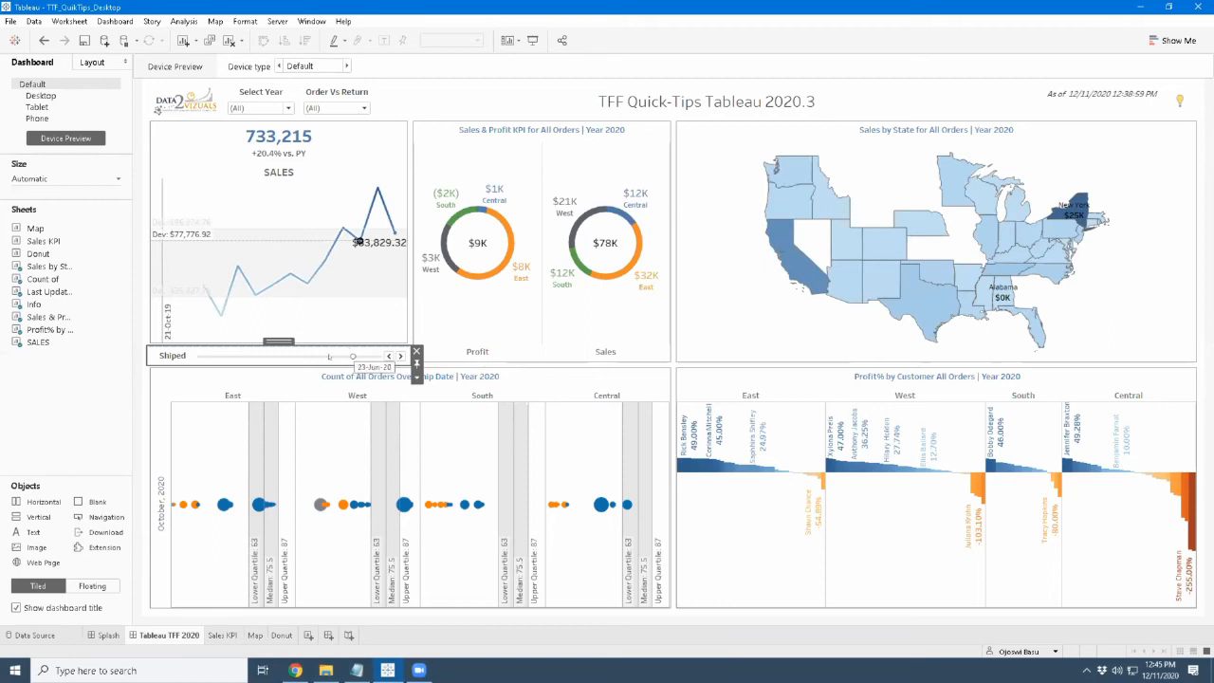
Clear the selected month in the dashboard's SALES line chart and save the workbook
click(216, 260)
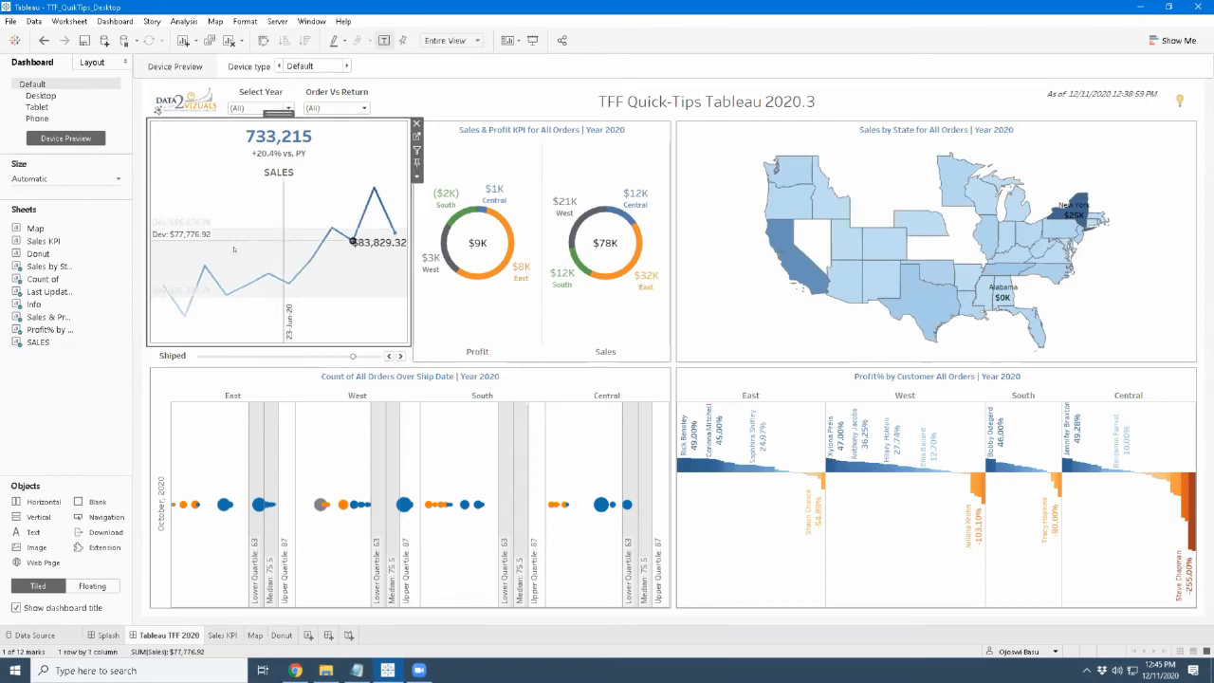
click(234, 250)
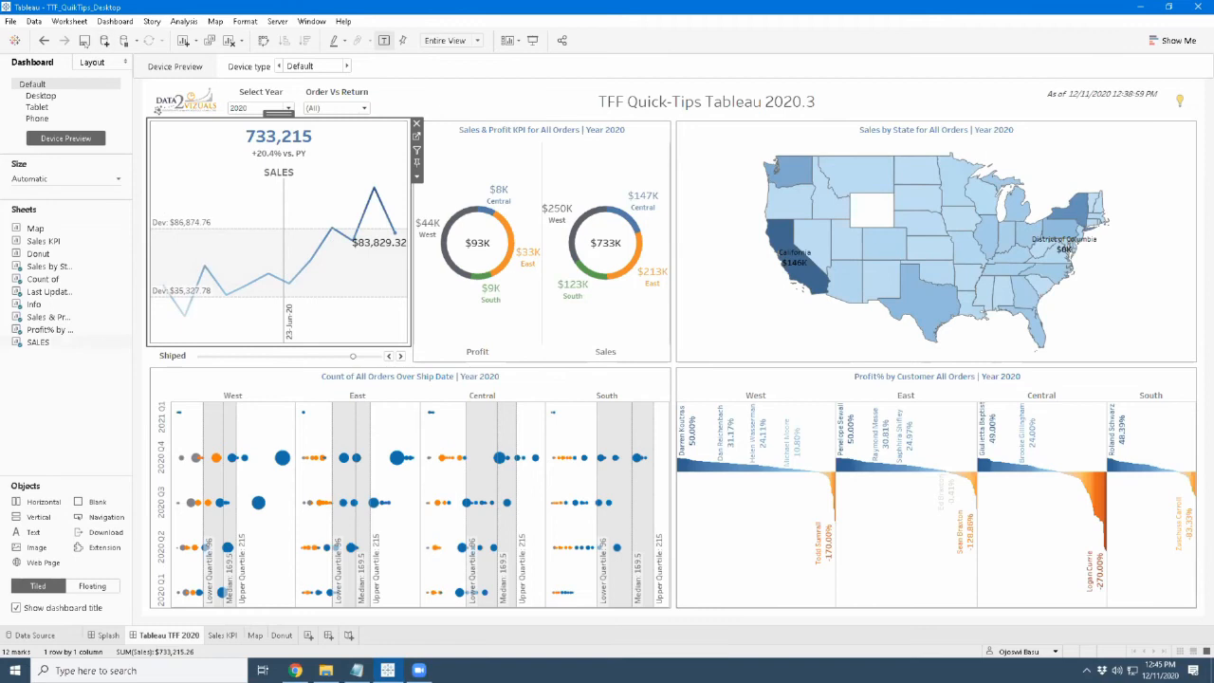
key(ctrl+s)
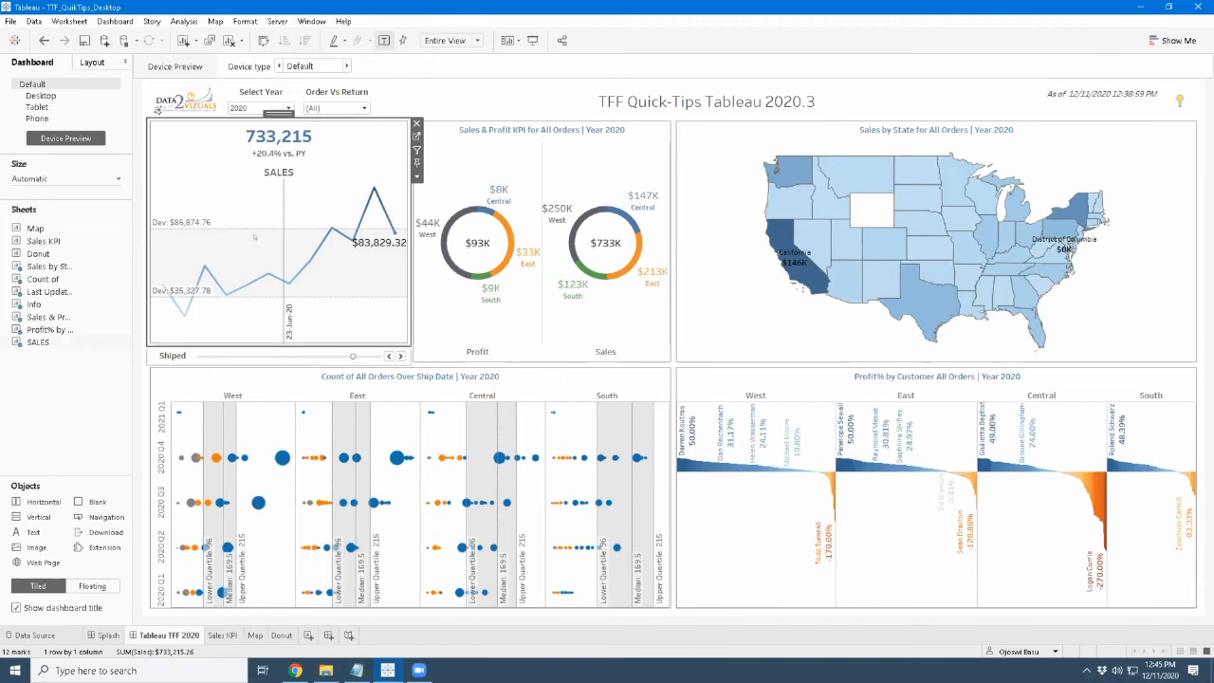
click(257, 256)
right_click(257, 257)
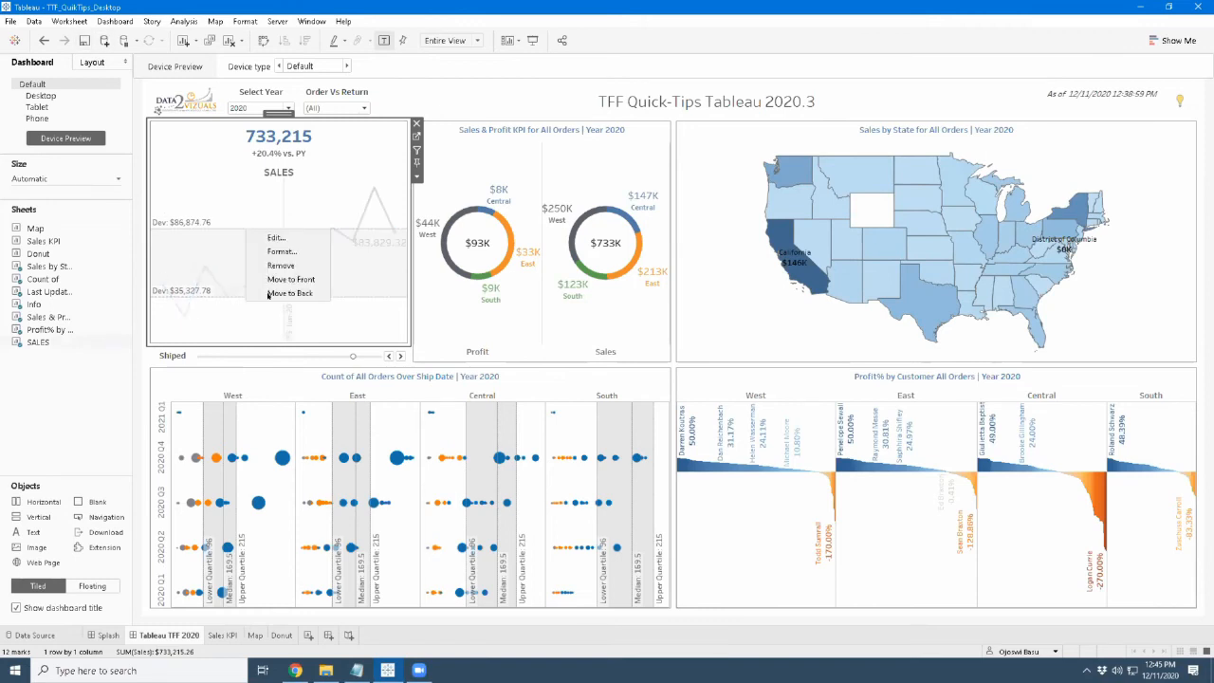
click(239, 236)
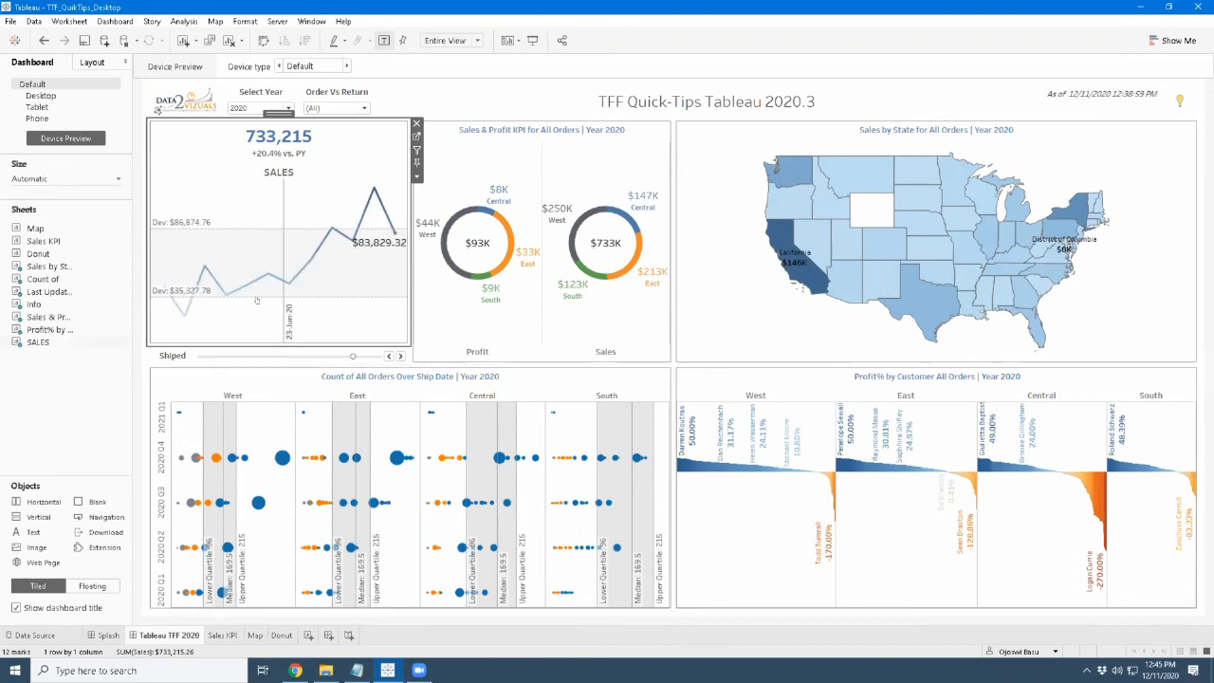
Save the workbook again and filter the dashboard by the September 2020 and August 2020 points of the SALES line chart
click(85, 41)
mouse_move(327, 278)
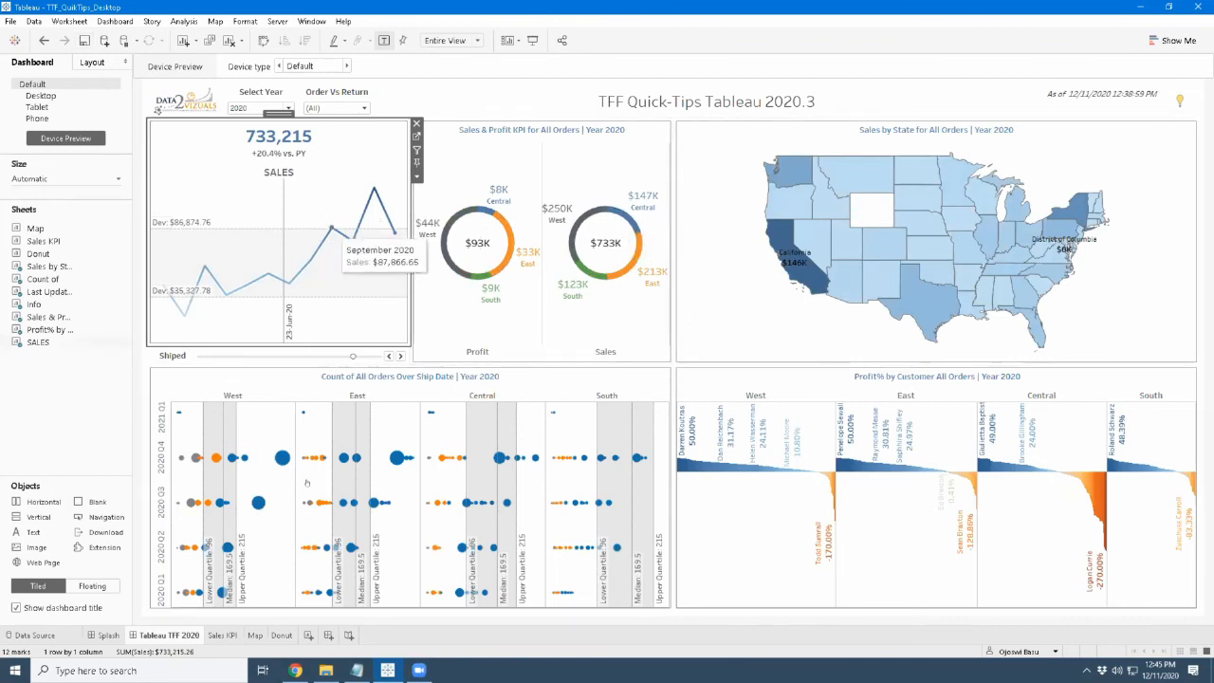
click(331, 228)
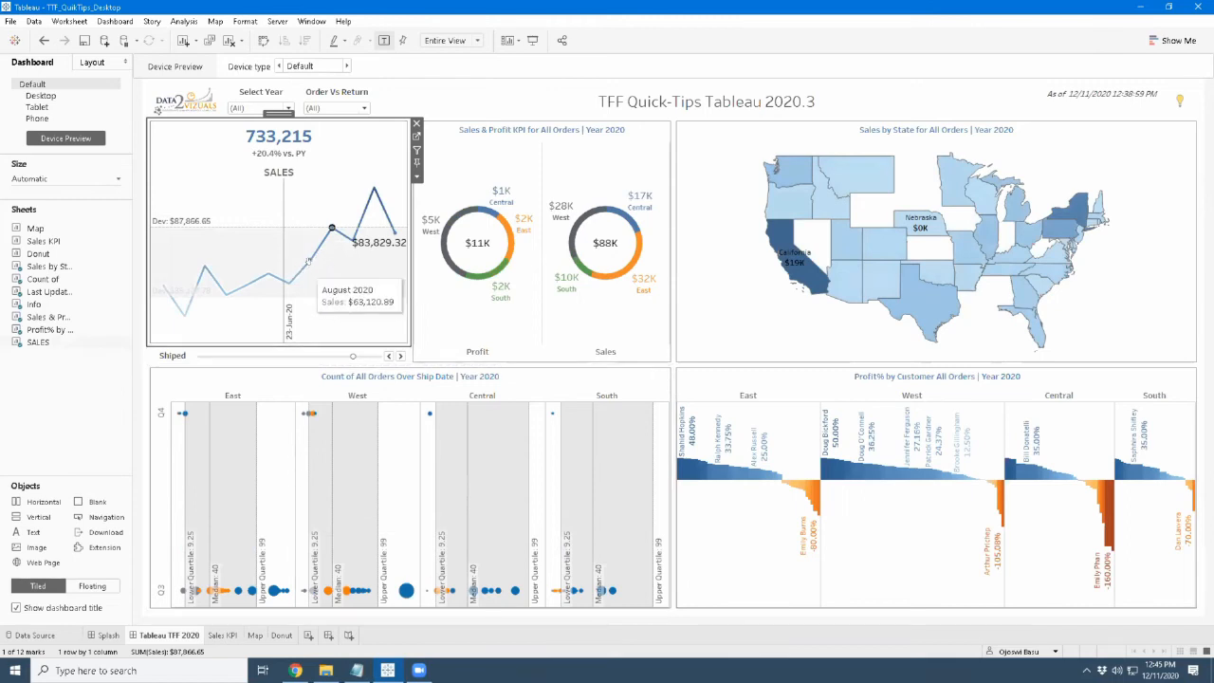
click(309, 260)
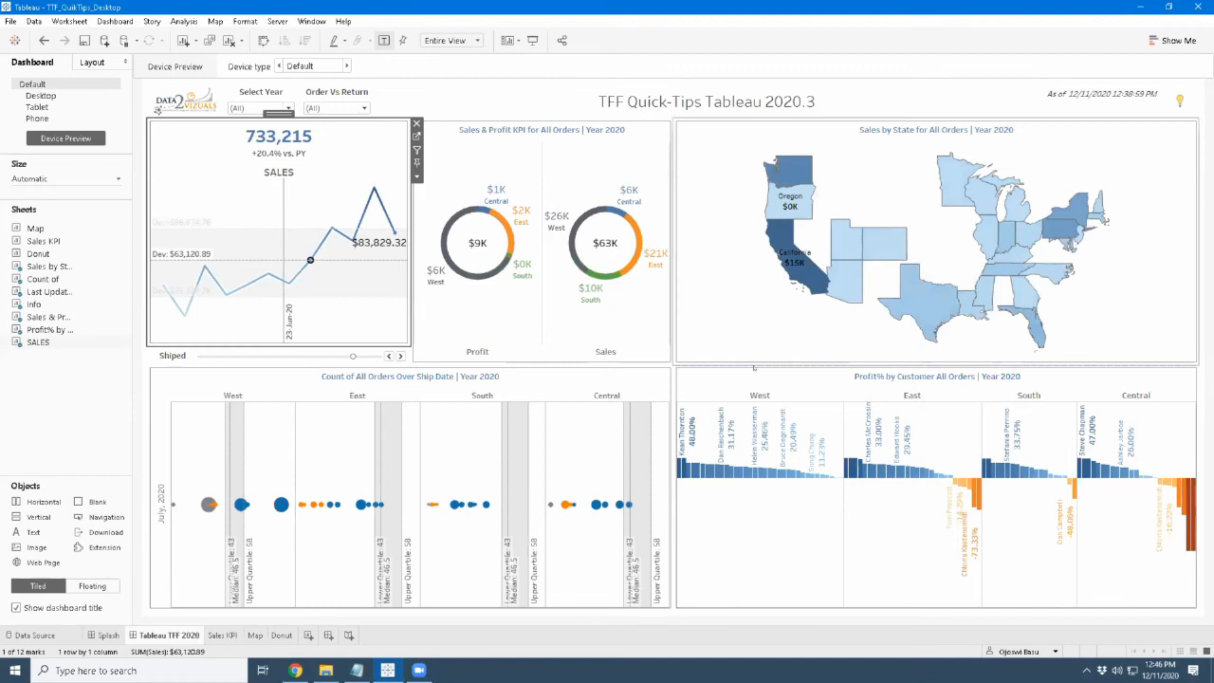
View the Profit% by Customer chart in its own worksheet and return to the Tableau TFF 2020 dashboard
click(1072, 378)
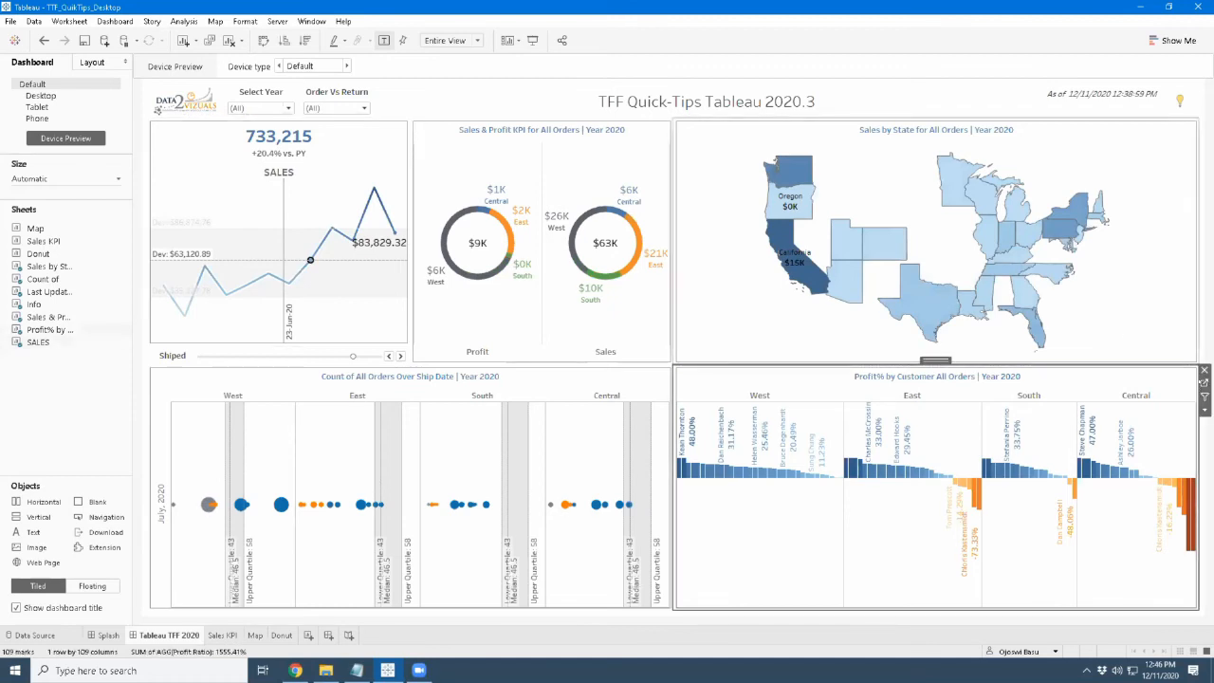
click(1204, 383)
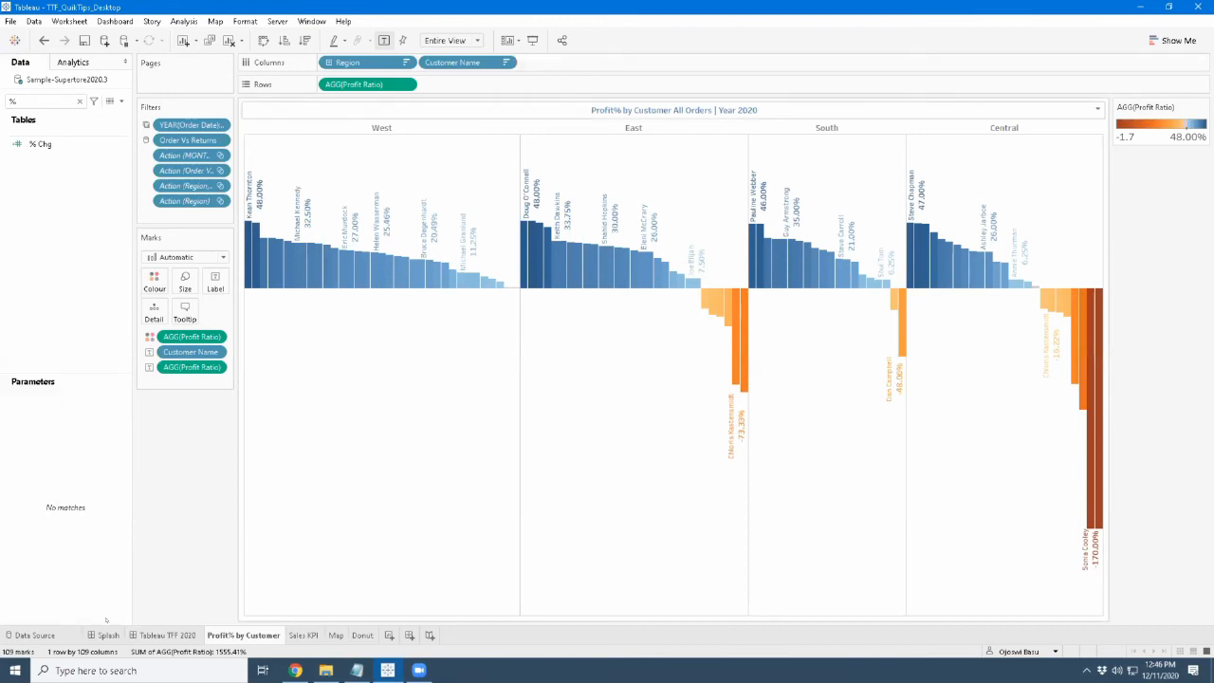
click(163, 636)
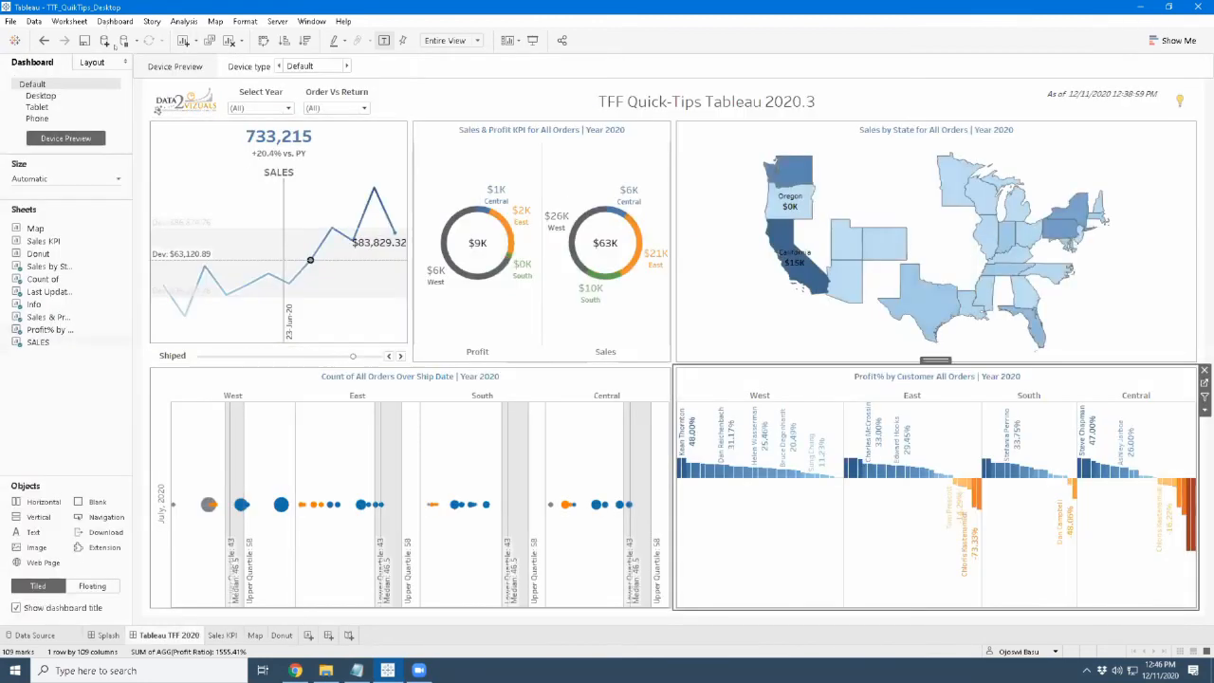
Edit the dashboard's existing filter action and rename it DA:TFF2020
click(114, 21)
key(Up)
key(Return)
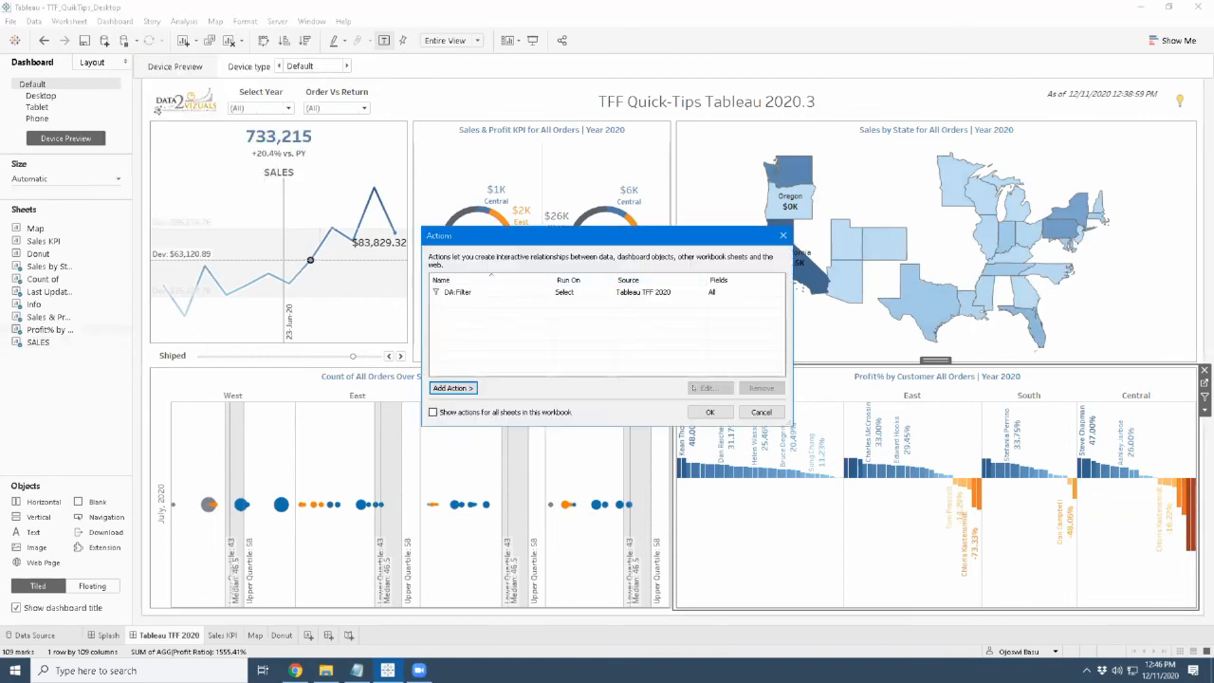
click(458, 292)
click(710, 388)
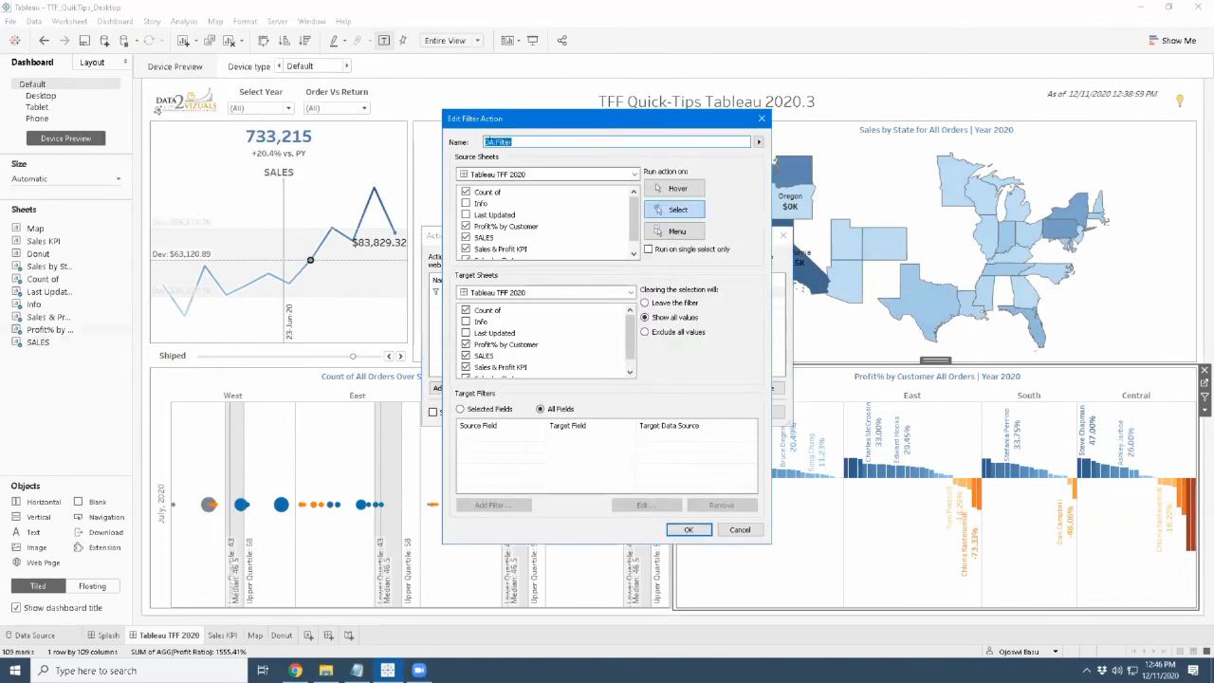
drag(495, 142, 482, 142)
drag(512, 141, 496, 141)
text(TFF2020)
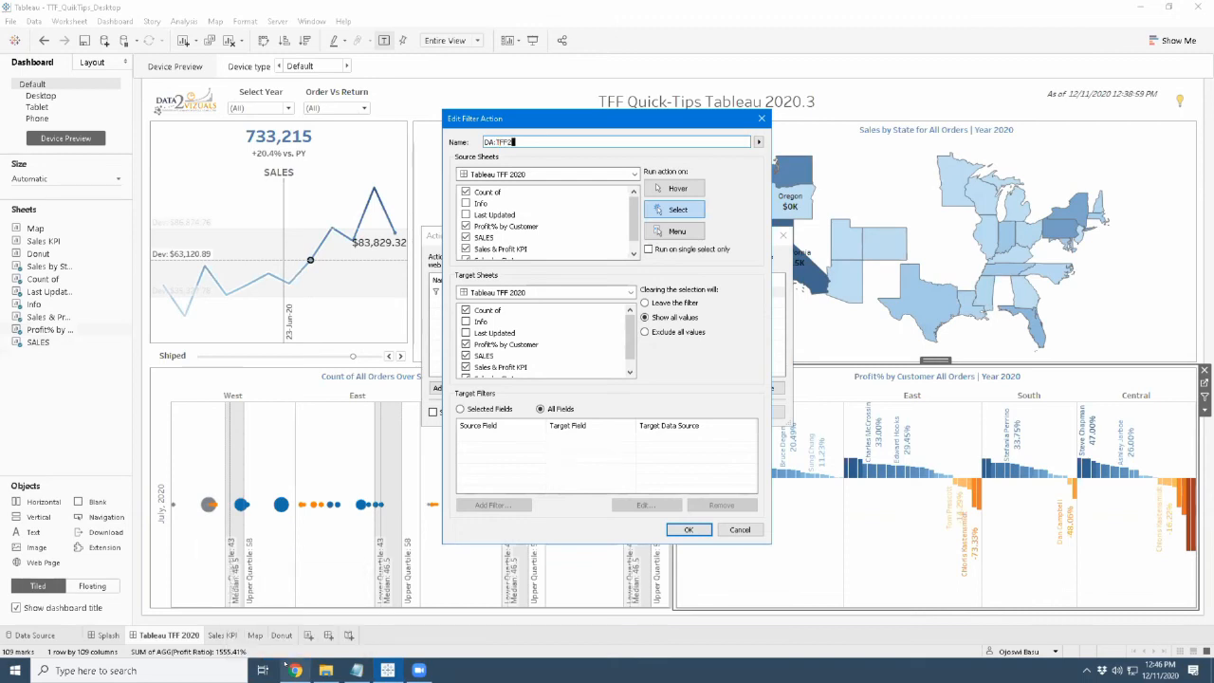
Choose the Tableau TFF 2020 dashboard as the filter action's source, run it on Select and confirm the action
mouse_move(286, 653)
click(520, 175)
click(488, 229)
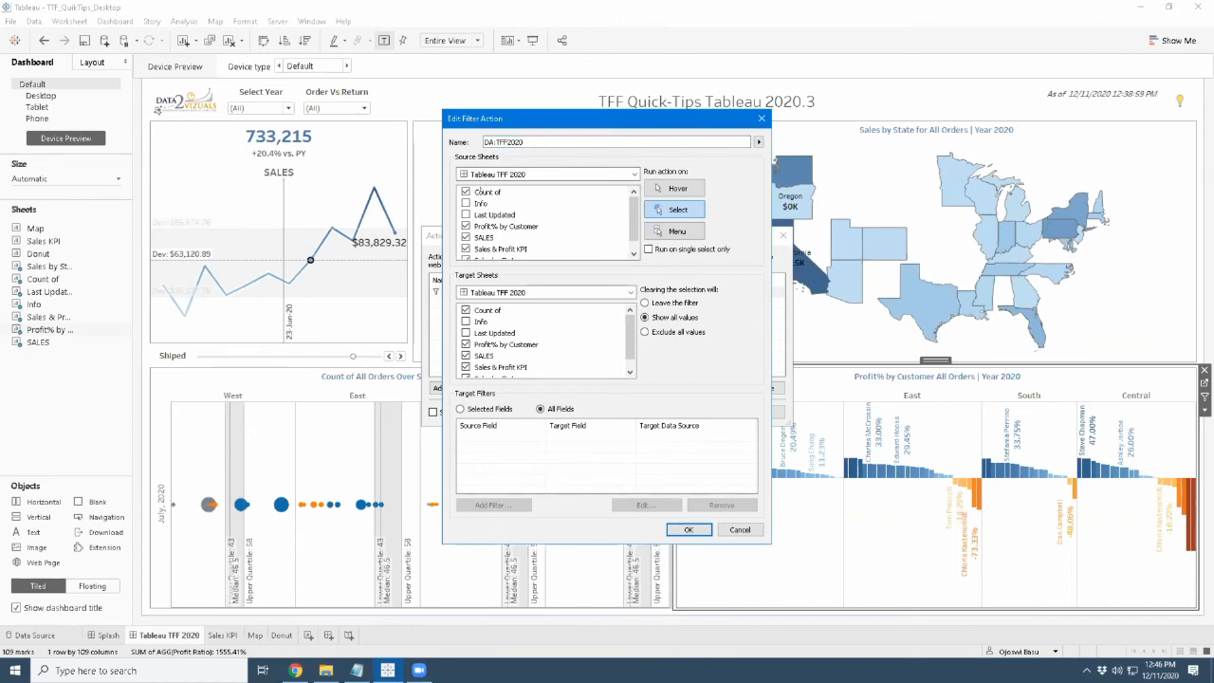
click(679, 208)
click(688, 529)
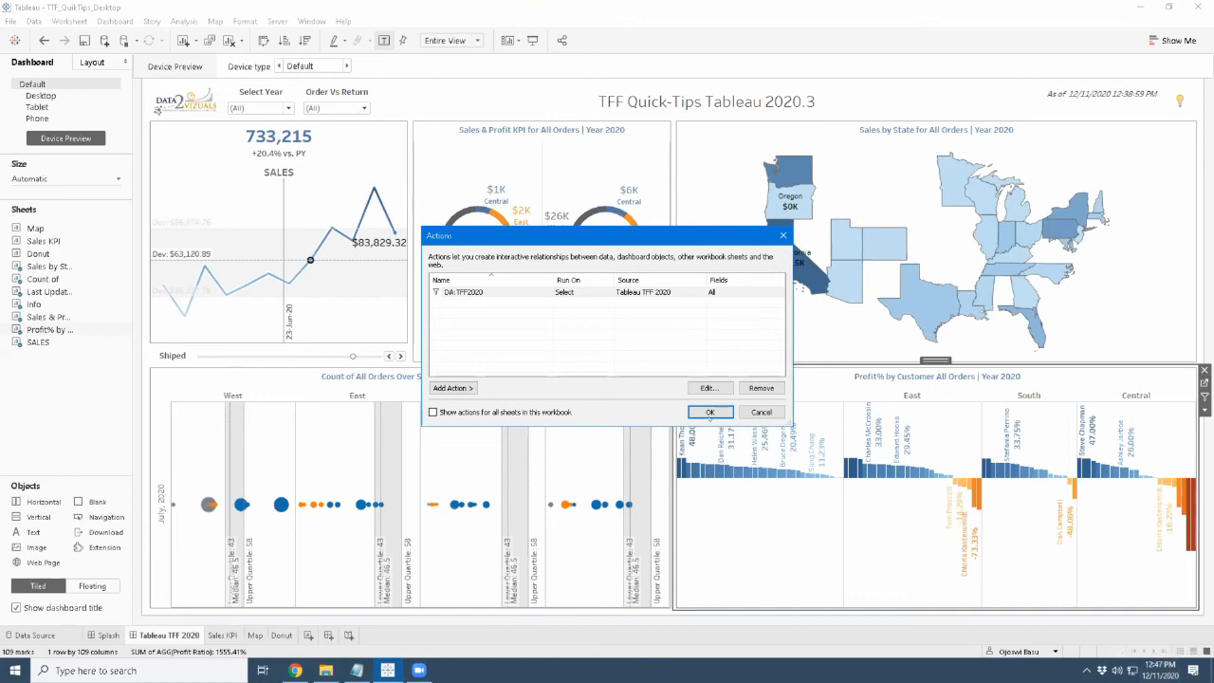
Confirm the dashboard actions and open the Count of All Orders Over Ship Date chart in its own worksheet
click(709, 411)
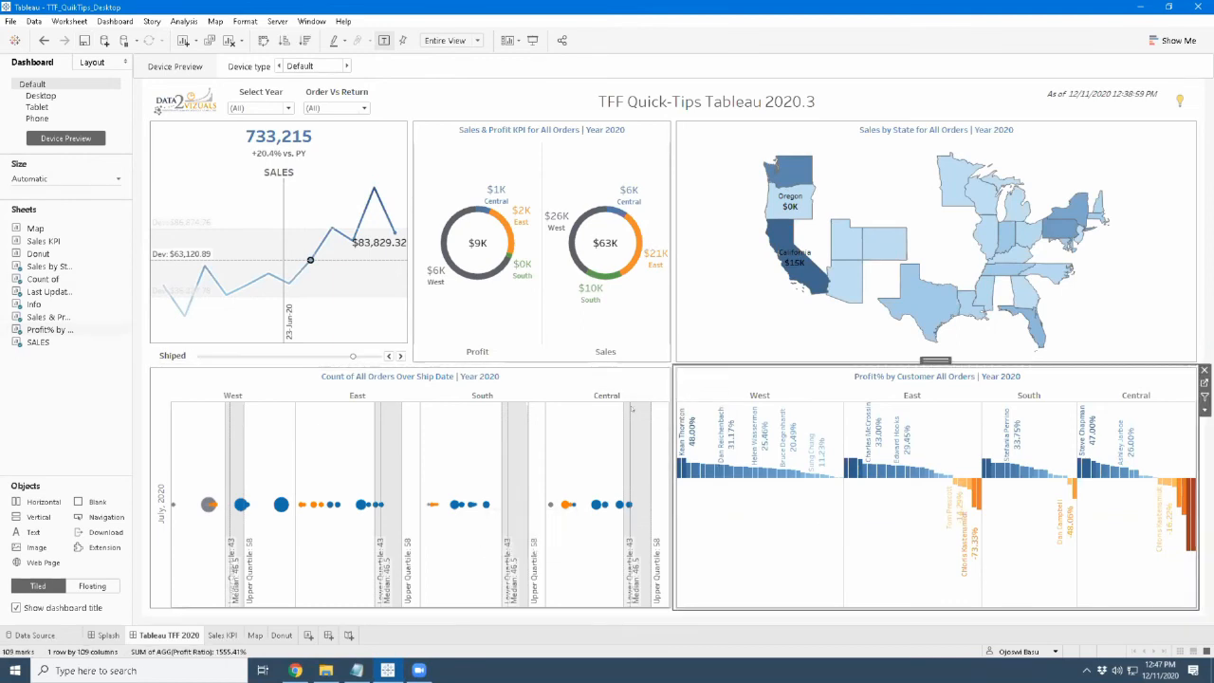
click(592, 369)
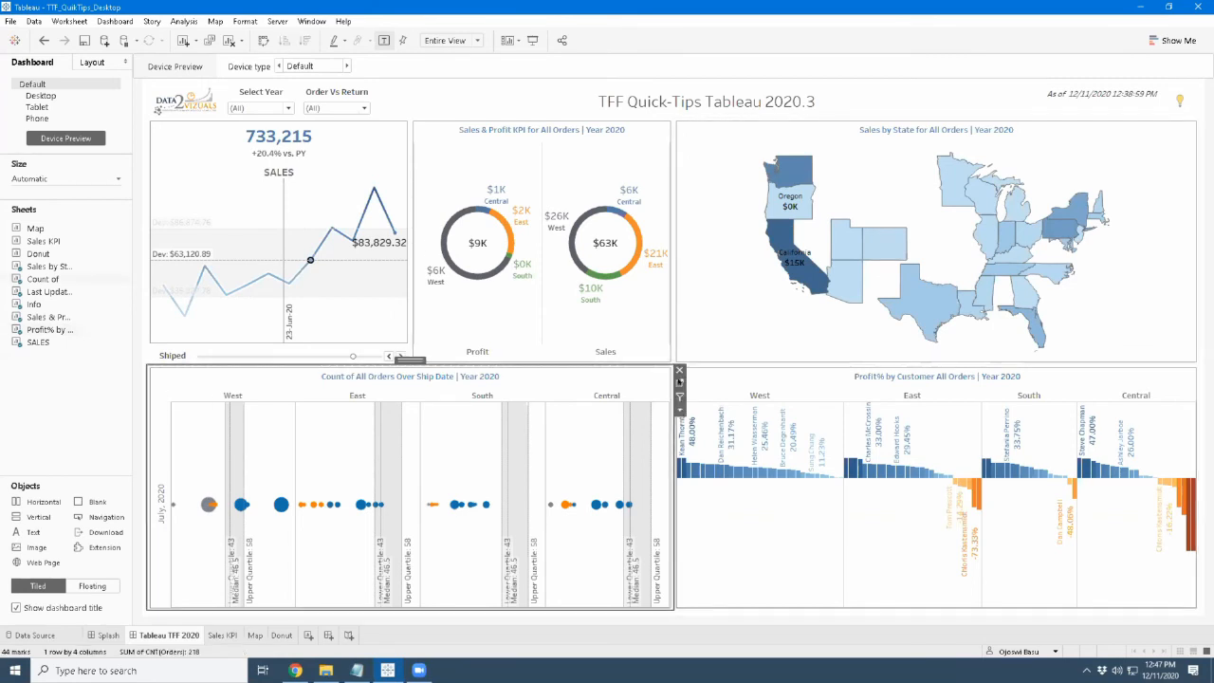
click(679, 382)
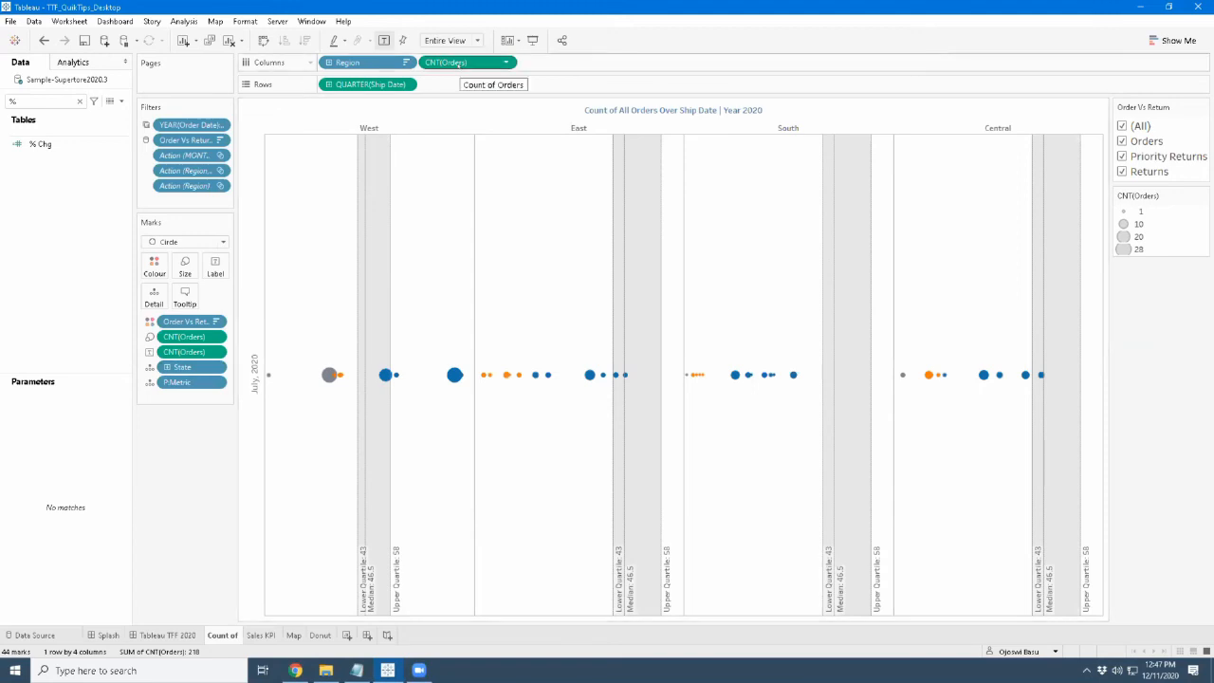
Widen the Ship Date row header slightly in the order count chart
right_click(362, 62)
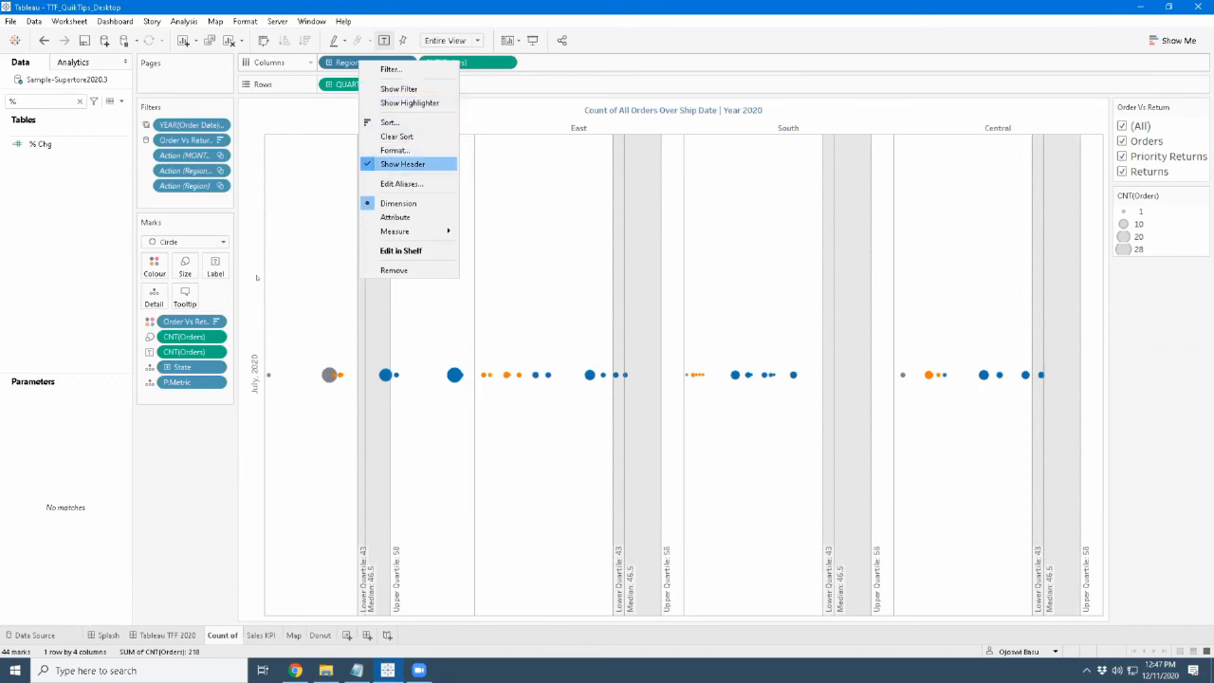
click(256, 284)
drag(265, 313, 315, 265)
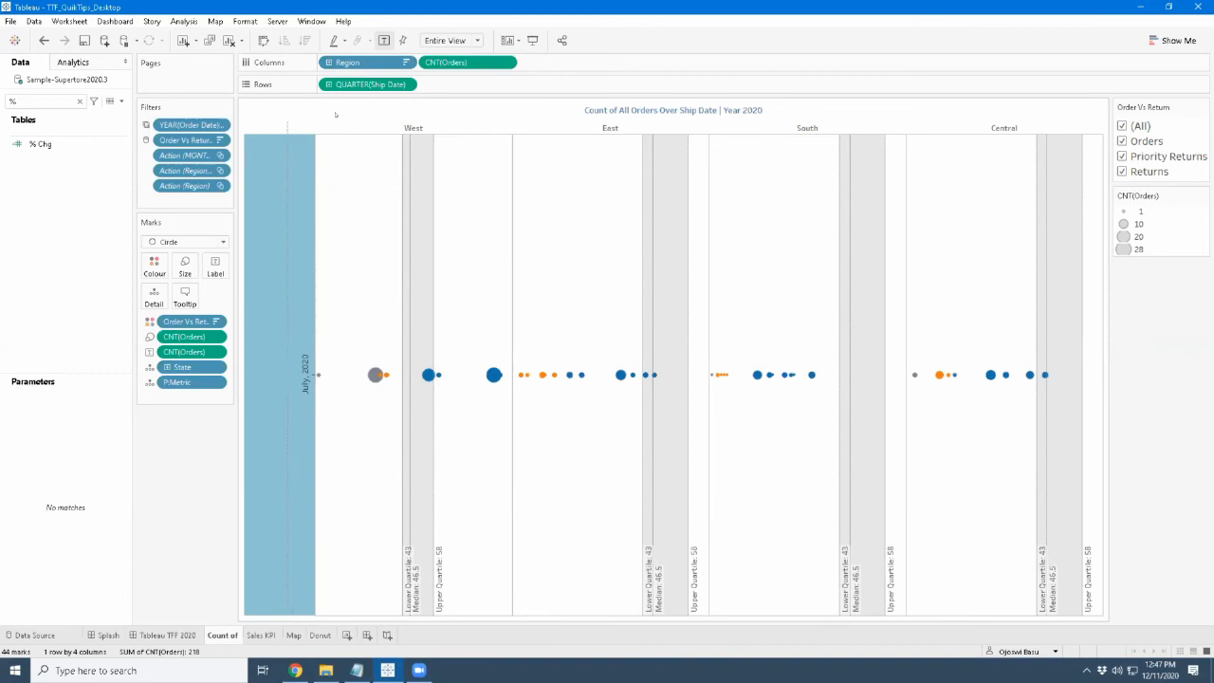
Hide the Region column headers of the order count chart and show them again
right_click(368, 59)
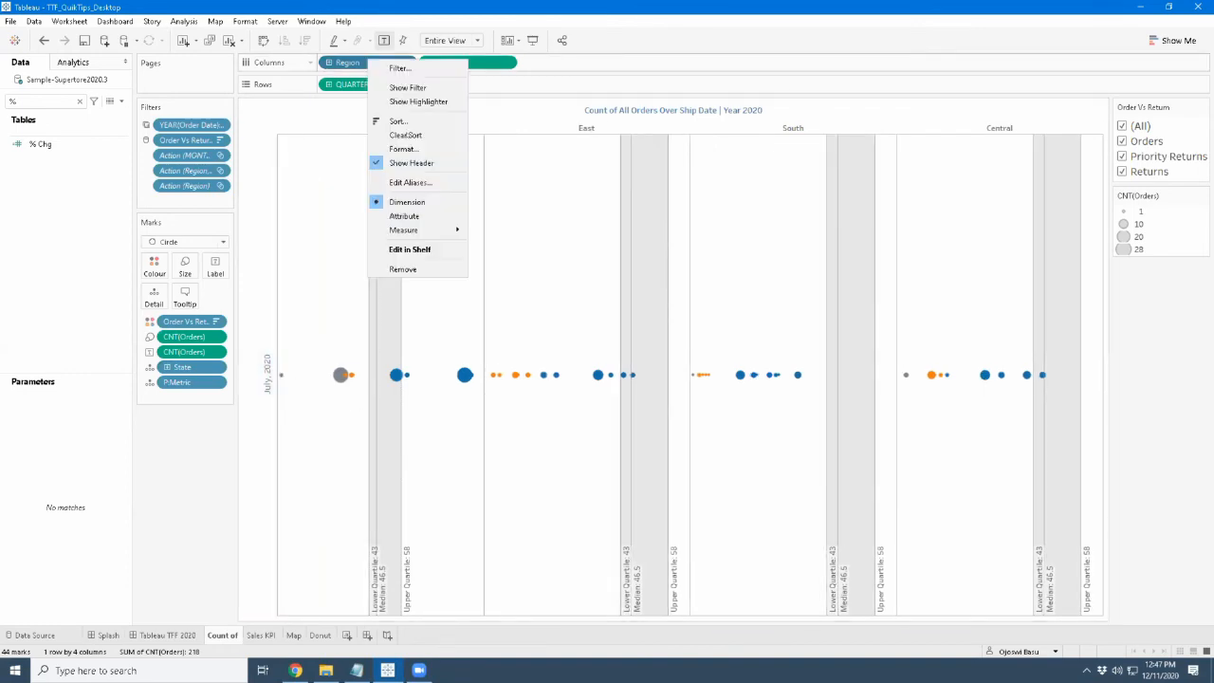
click(411, 162)
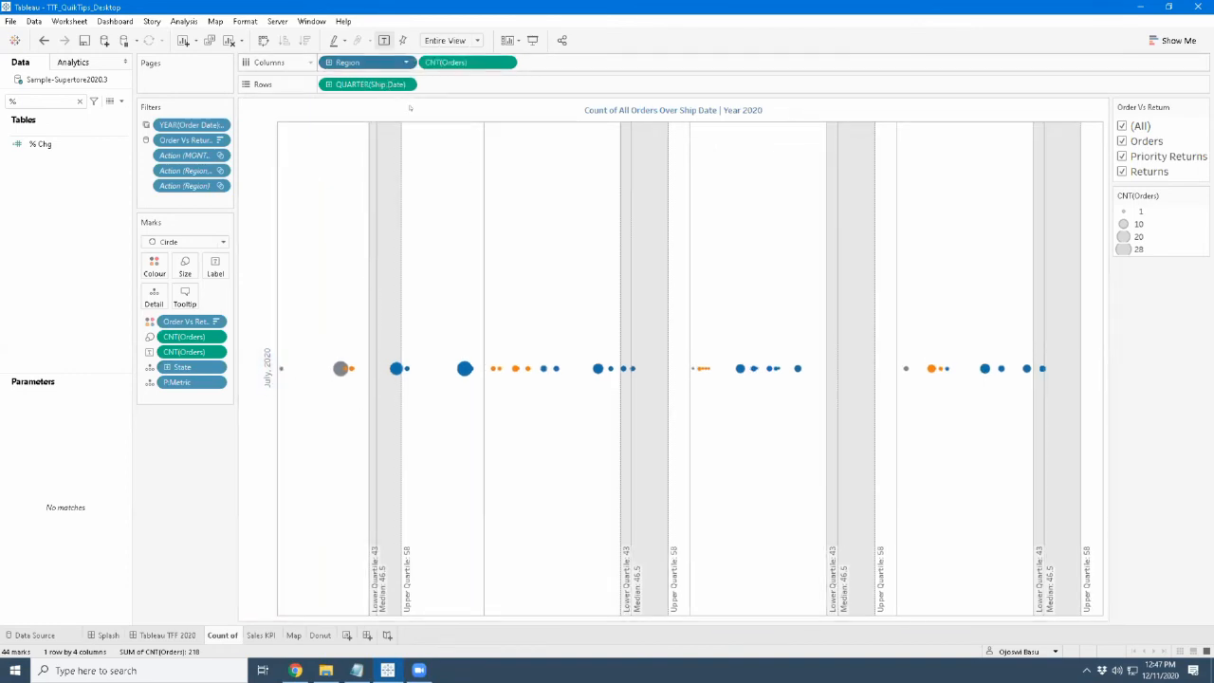
right_click(383, 62)
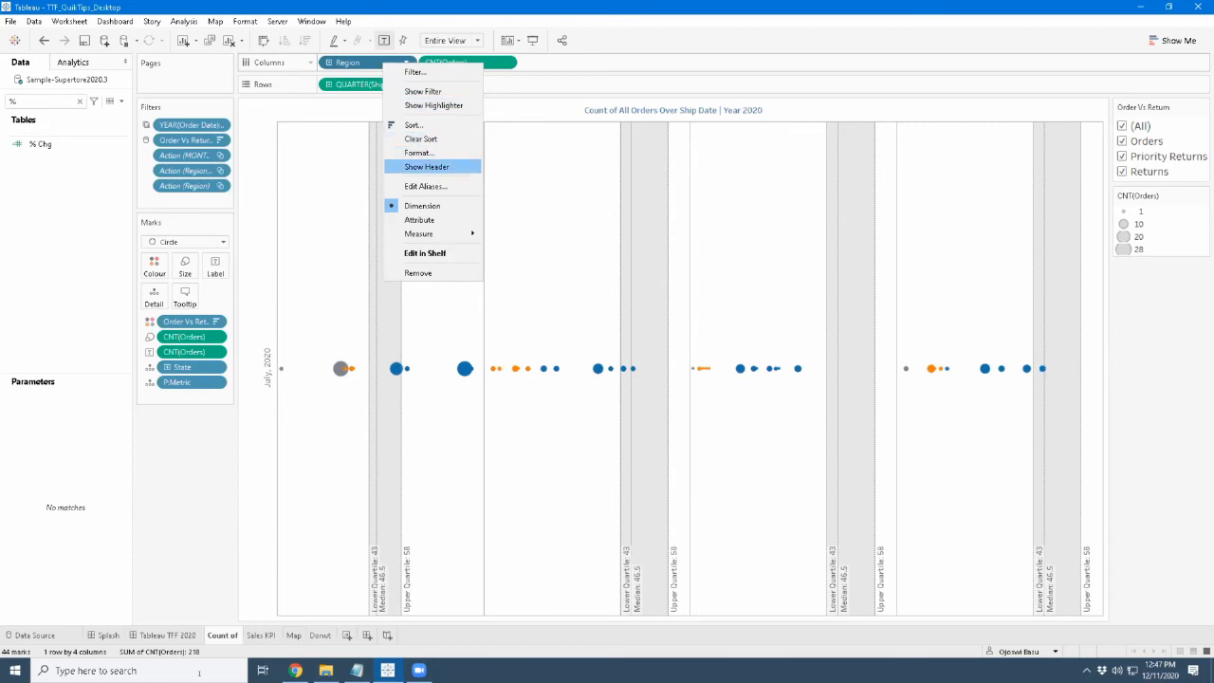
click(427, 166)
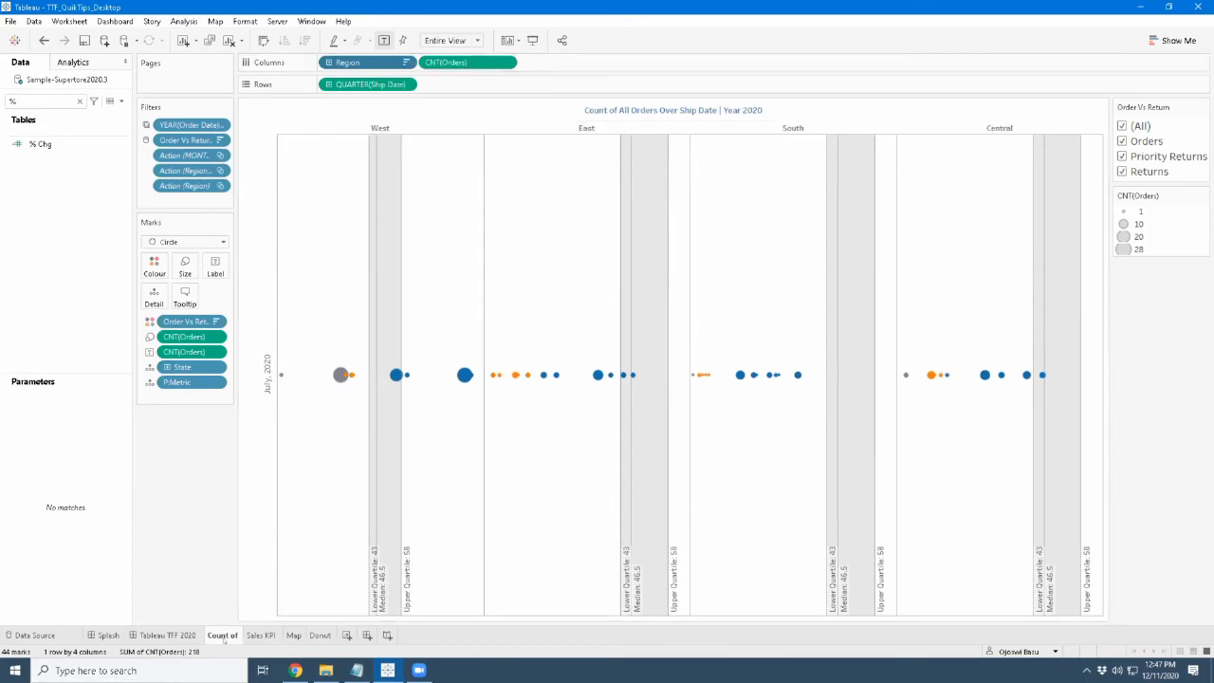
Duplicate the Count of worksheet and rename the copy Count Orders
right_click(224, 637)
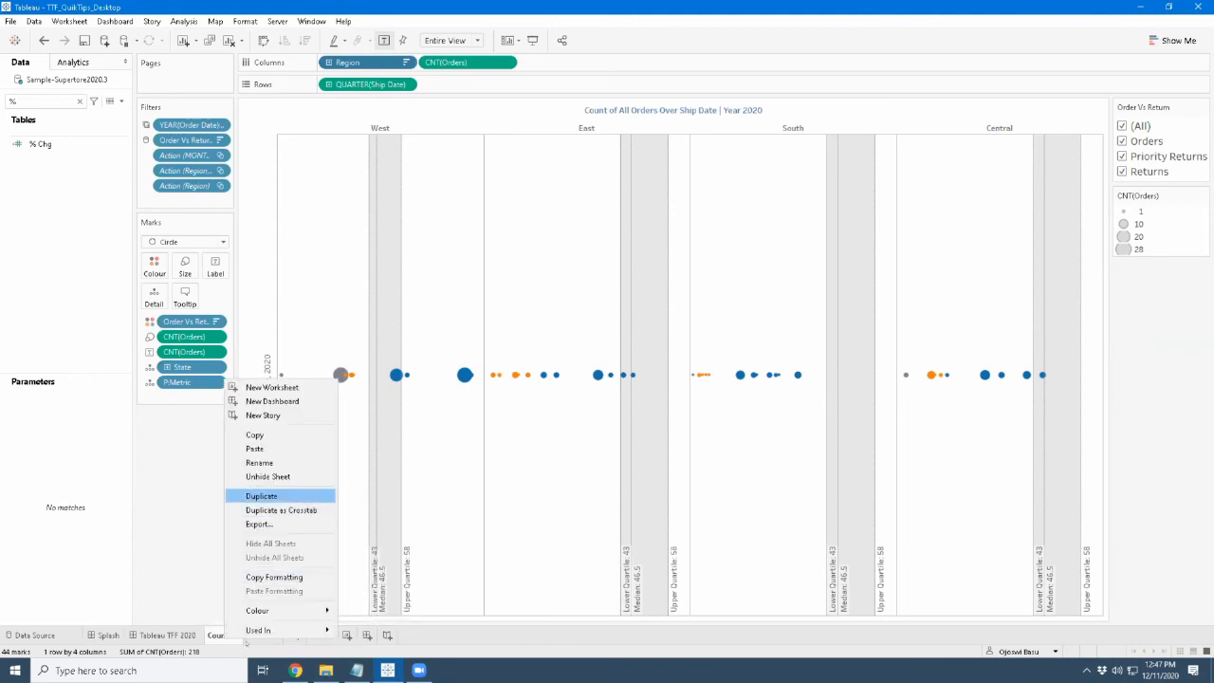
click(265, 495)
double_click(248, 636)
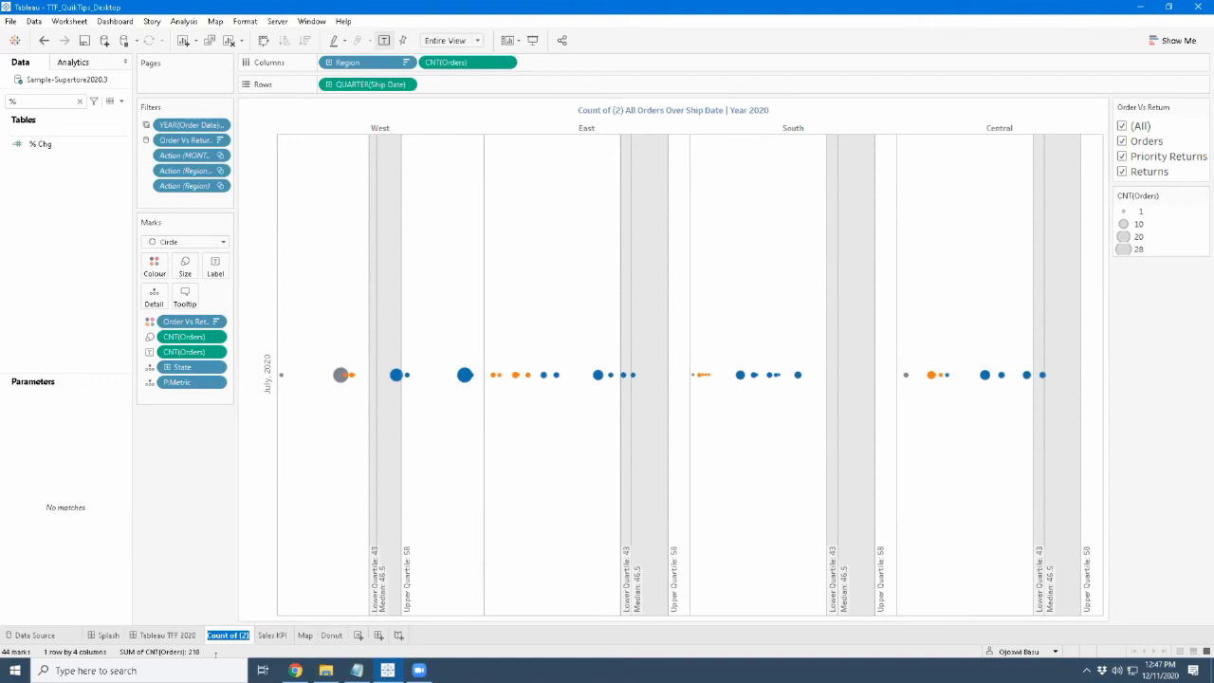
text(Coun)
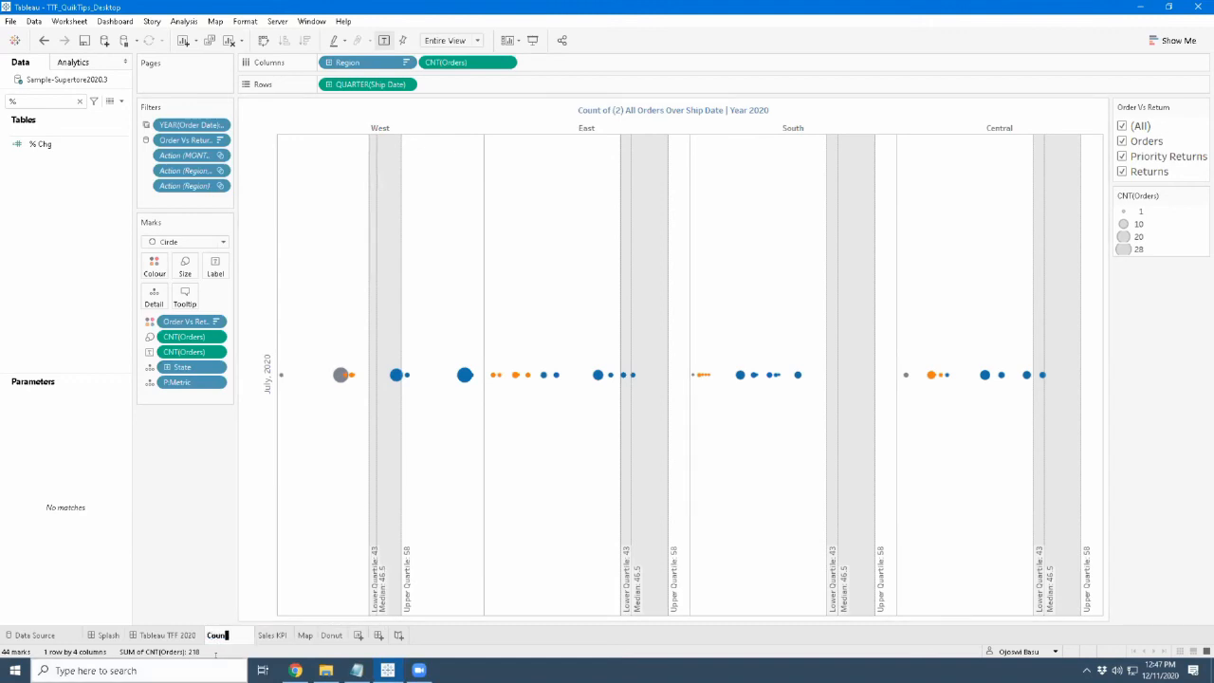
text(t Orders)
key(Return)
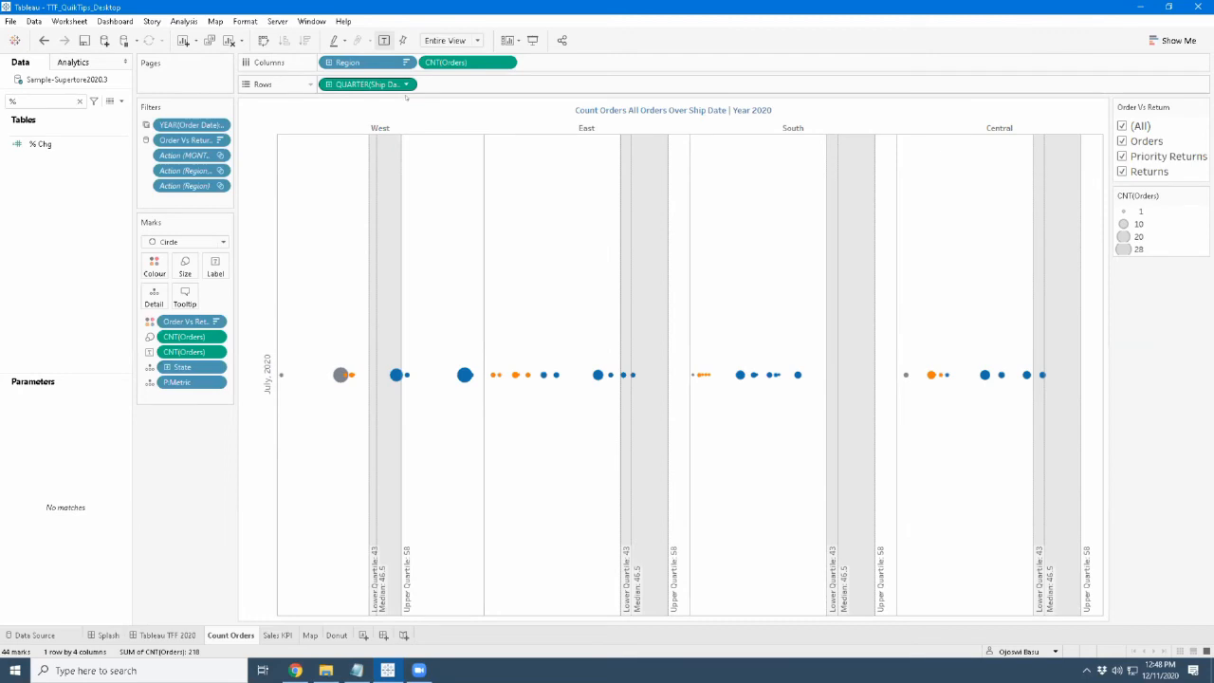
Clear the field search and remove QUARTER(Ship Date) from the rows and Region from the columns
key(BackSpace)
drag(369, 85, 177, 456)
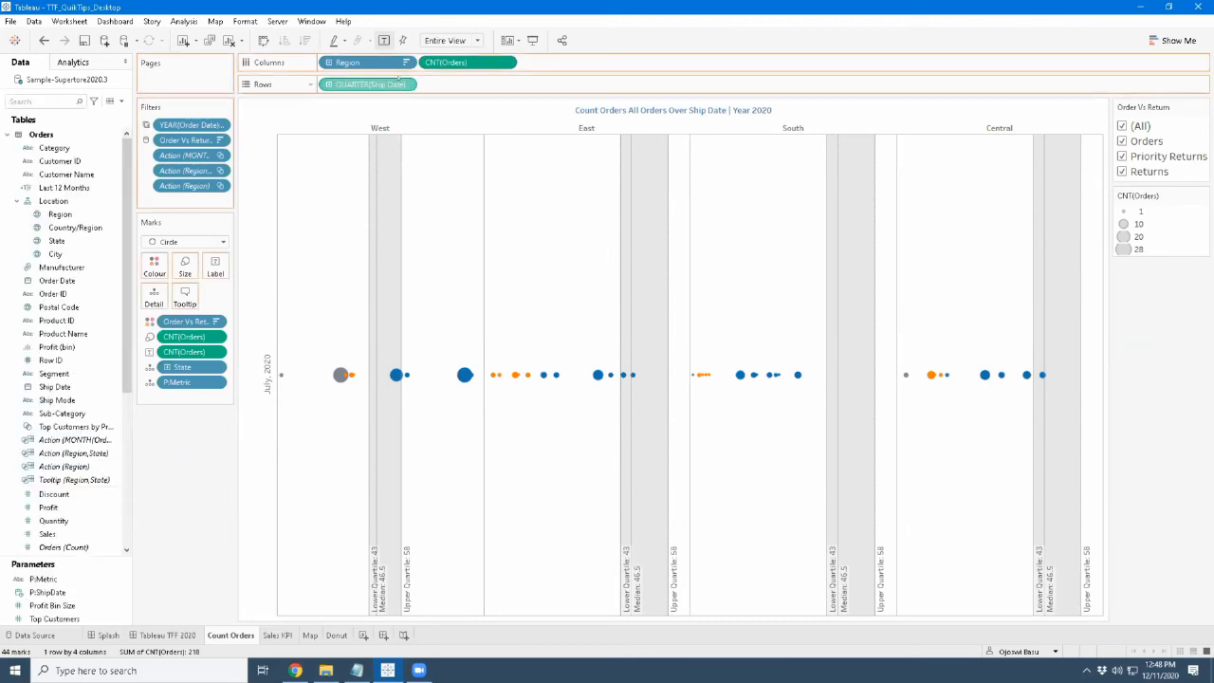
drag(386, 64, 159, 487)
Remove the CNT(Orders) size field, P.Metric and State from the marks and set the mark type to Circle
click(185, 242)
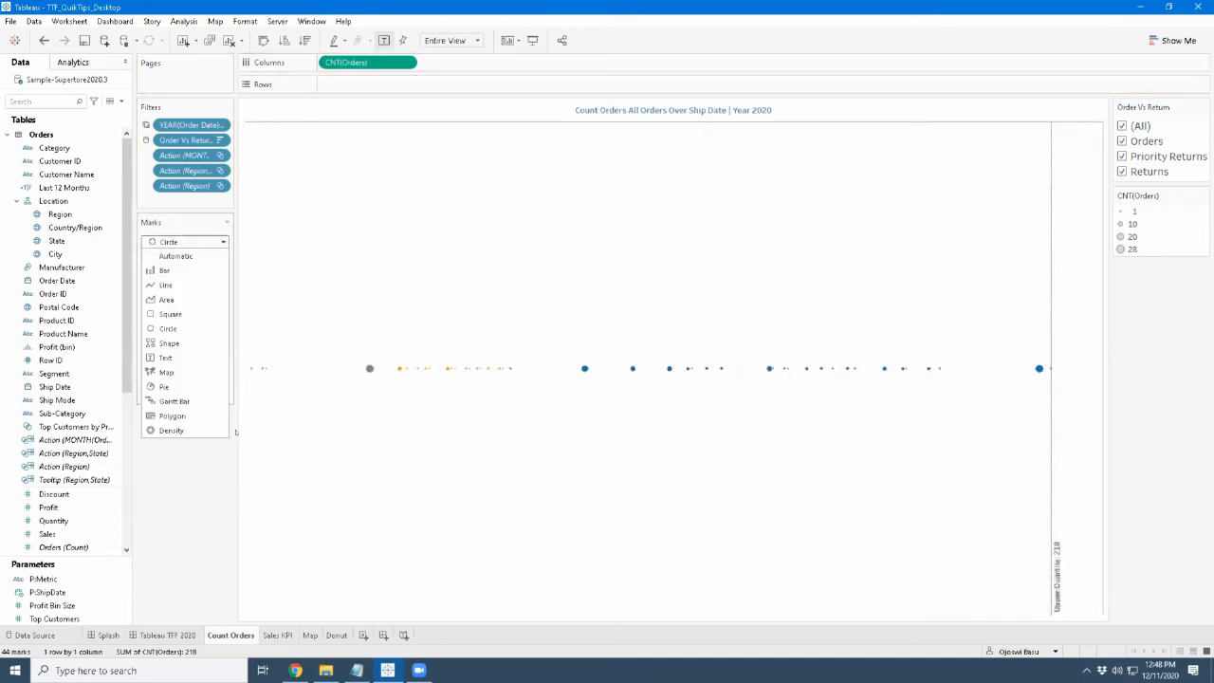
click(176, 257)
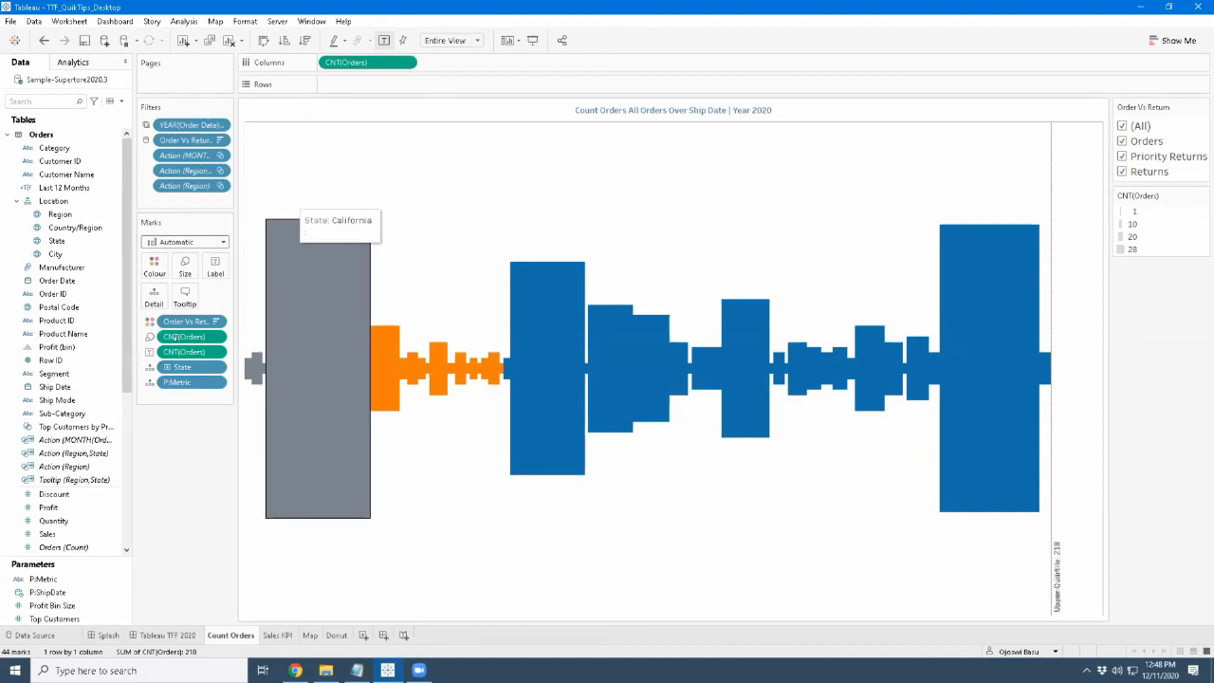
drag(190, 337, 197, 549)
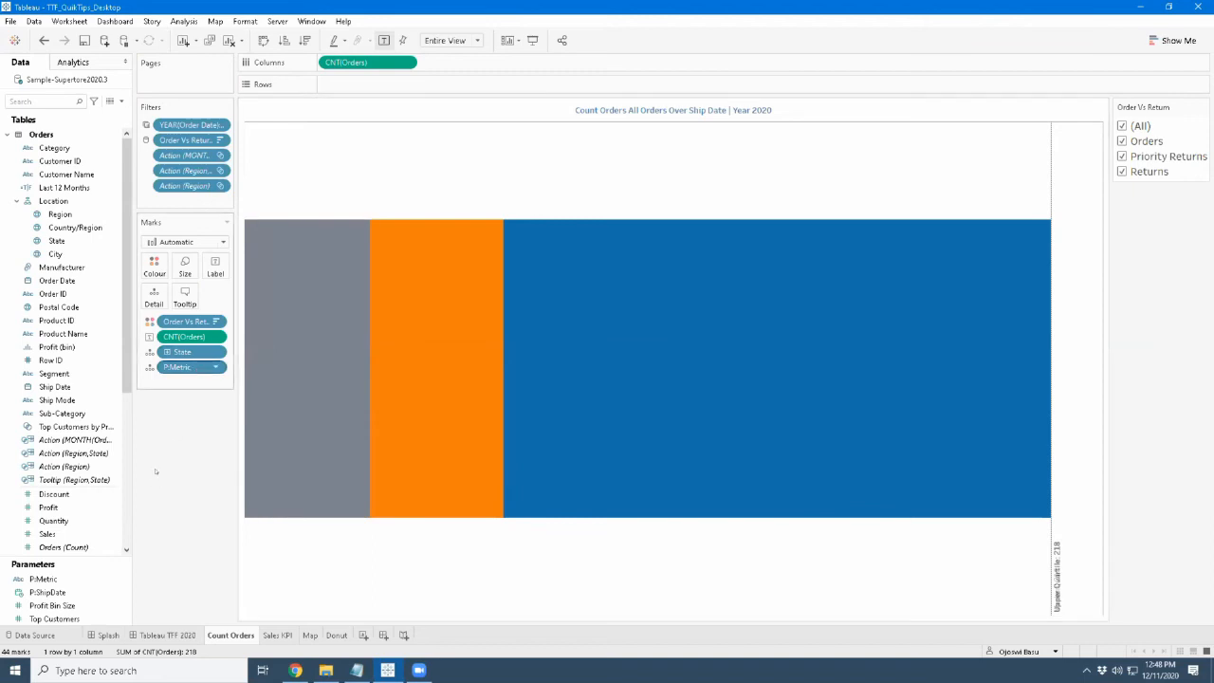
drag(194, 367, 159, 461)
drag(194, 352, 163, 467)
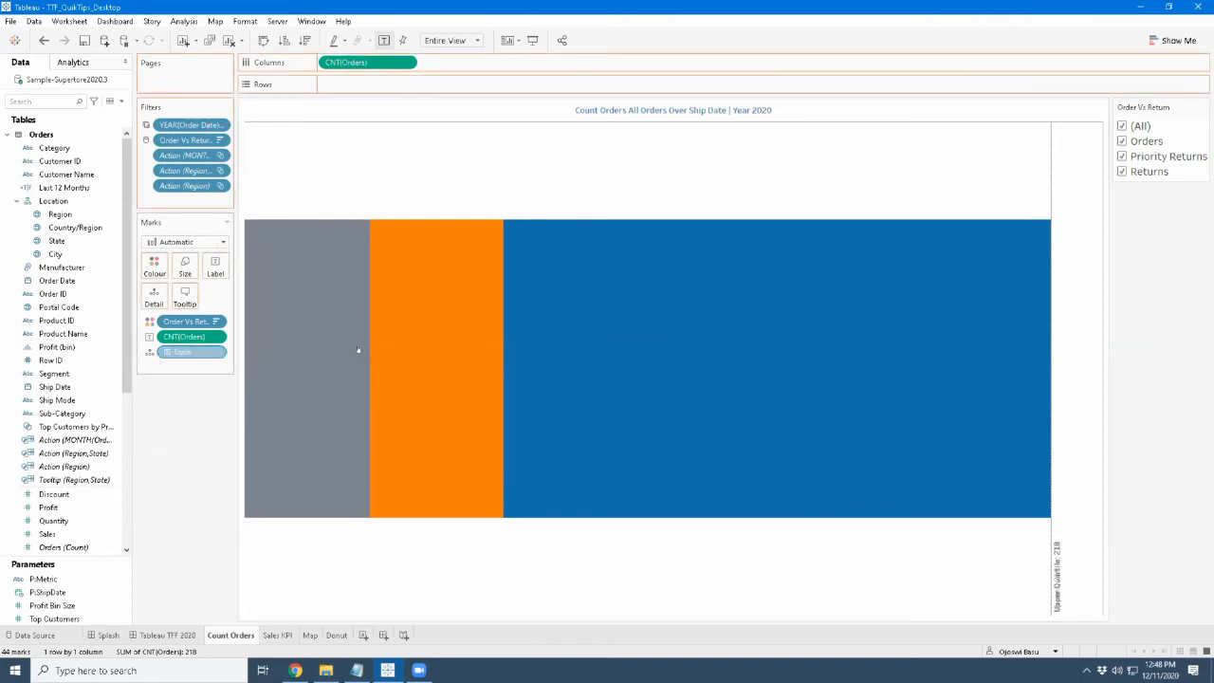
click(188, 242)
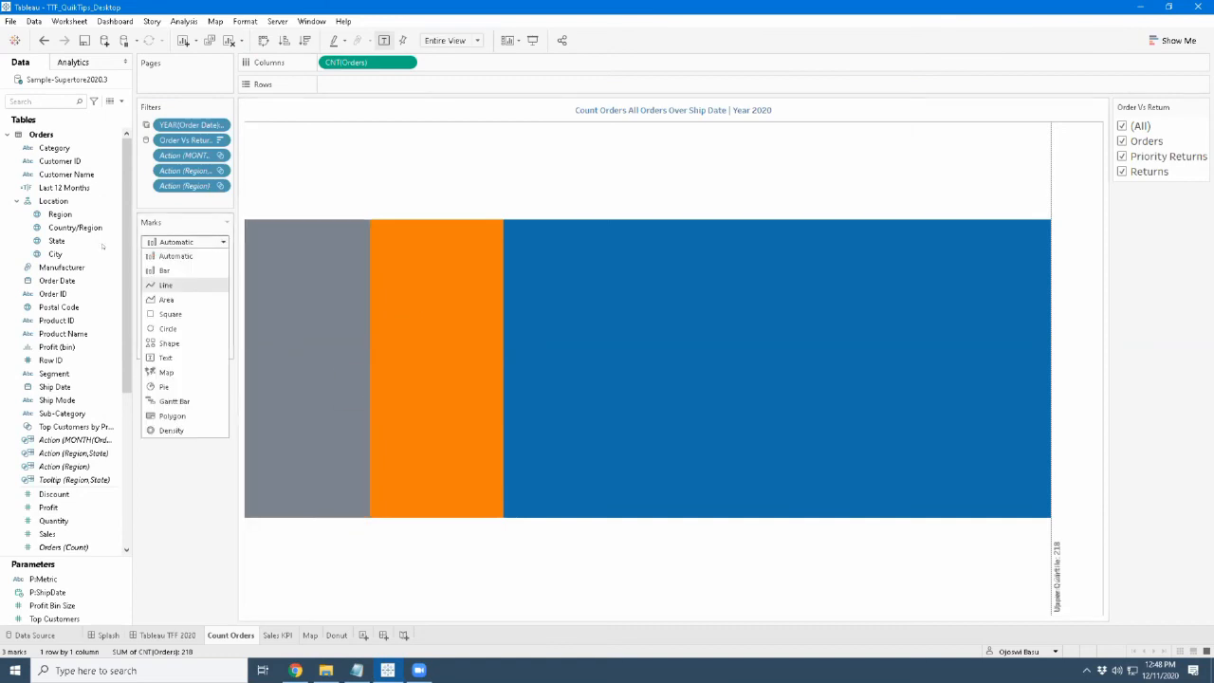
click(168, 328)
Find the State field, add it to the mark detail and size the circles by CNT(Orders)
click(43, 101)
text(st)
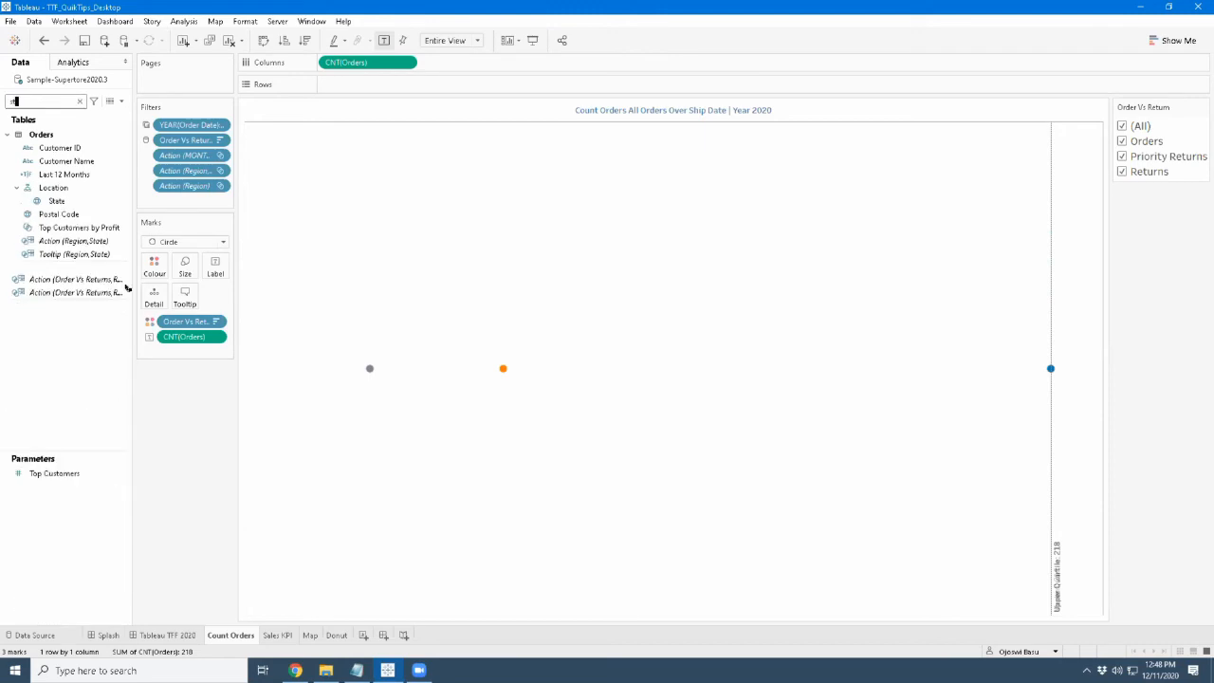
drag(57, 201, 151, 301)
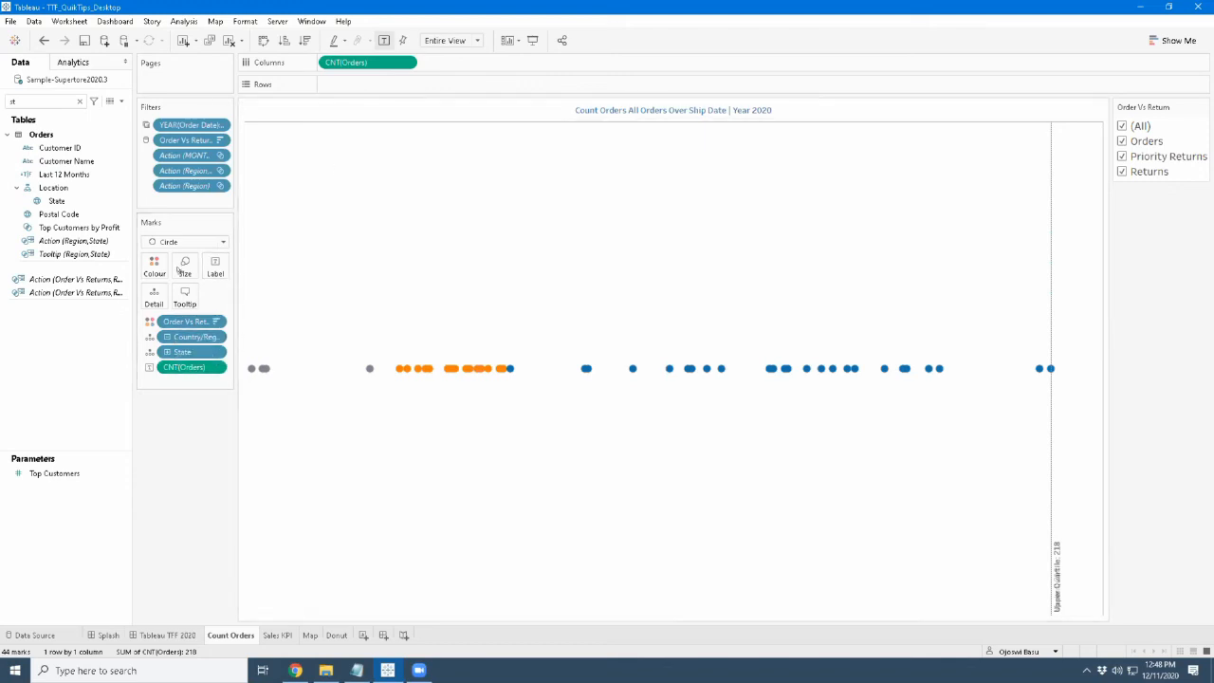
drag(189, 367, 185, 268)
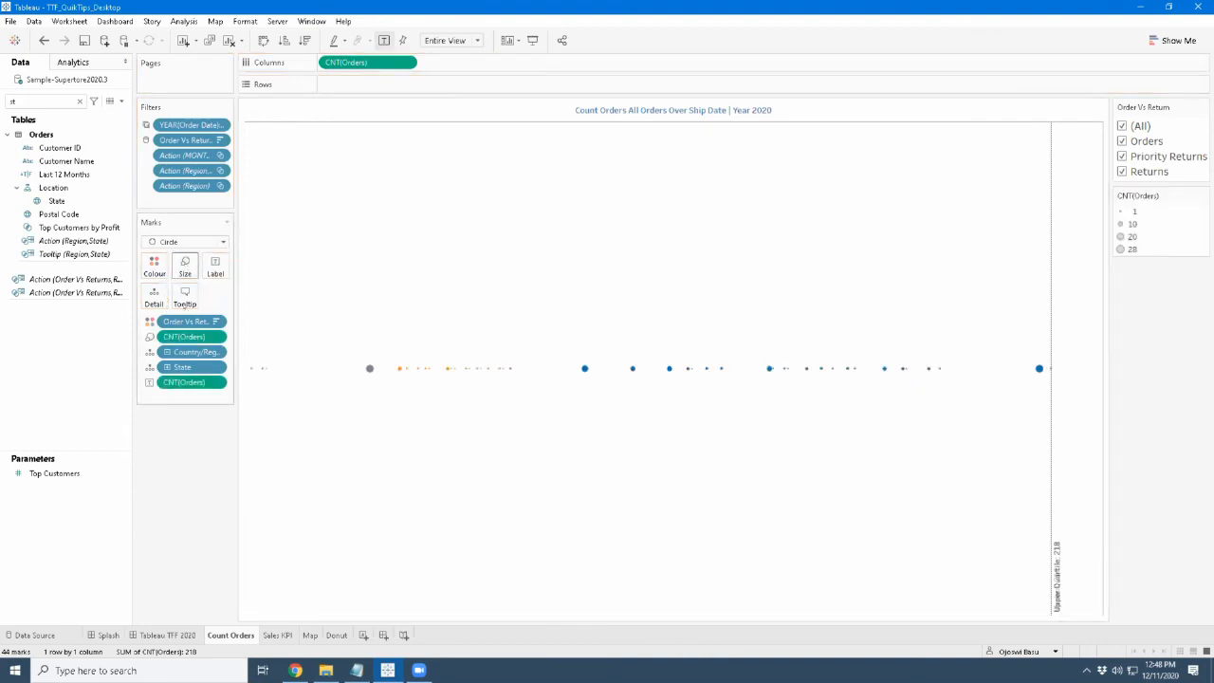
Set the colour opacity of the circles to 65%
click(155, 266)
drag(209, 334, 196, 333)
double_click(227, 334)
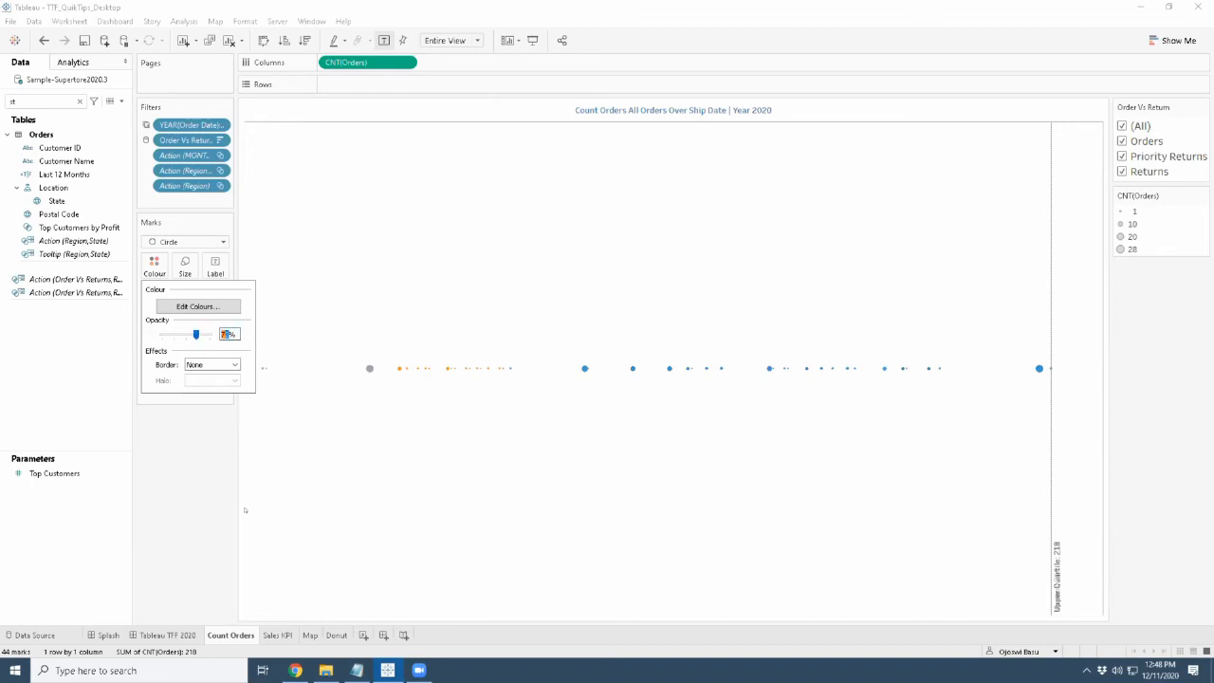
text(65)
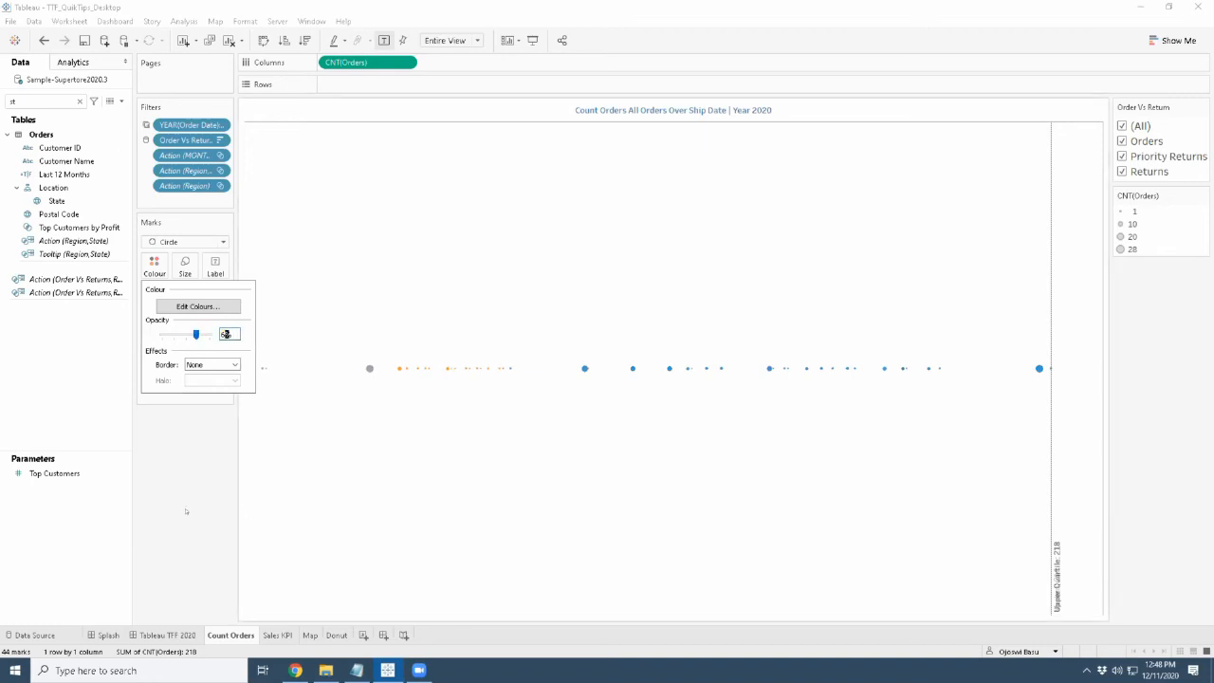
key(Return)
key(Escape)
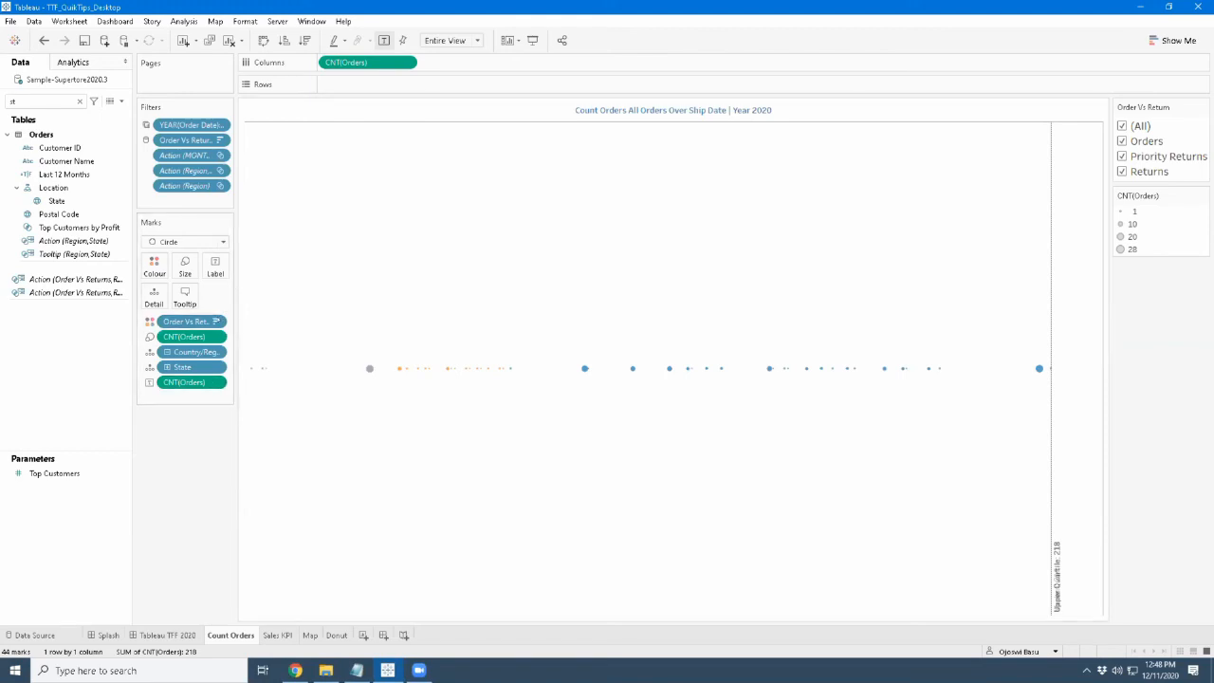
Widen the filter and marks cards, find the Region field and add it to the mark detail
drag(235, 328, 281, 327)
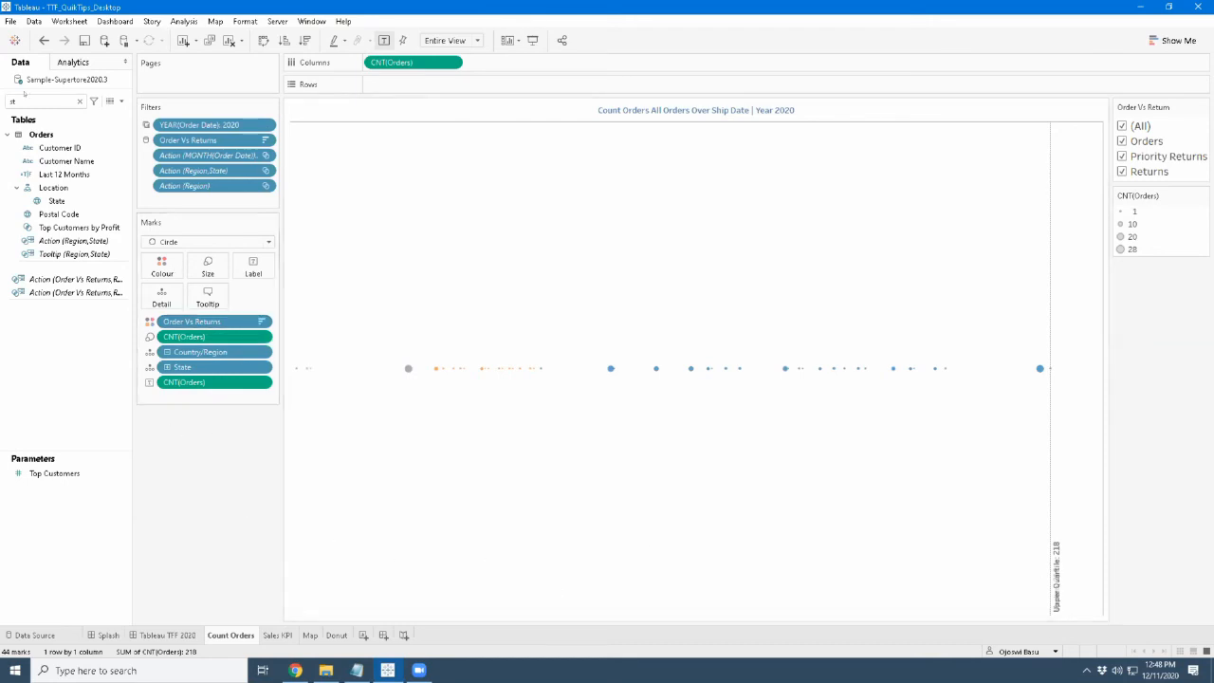
double_click(15, 101)
text(reg)
drag(60, 160, 159, 295)
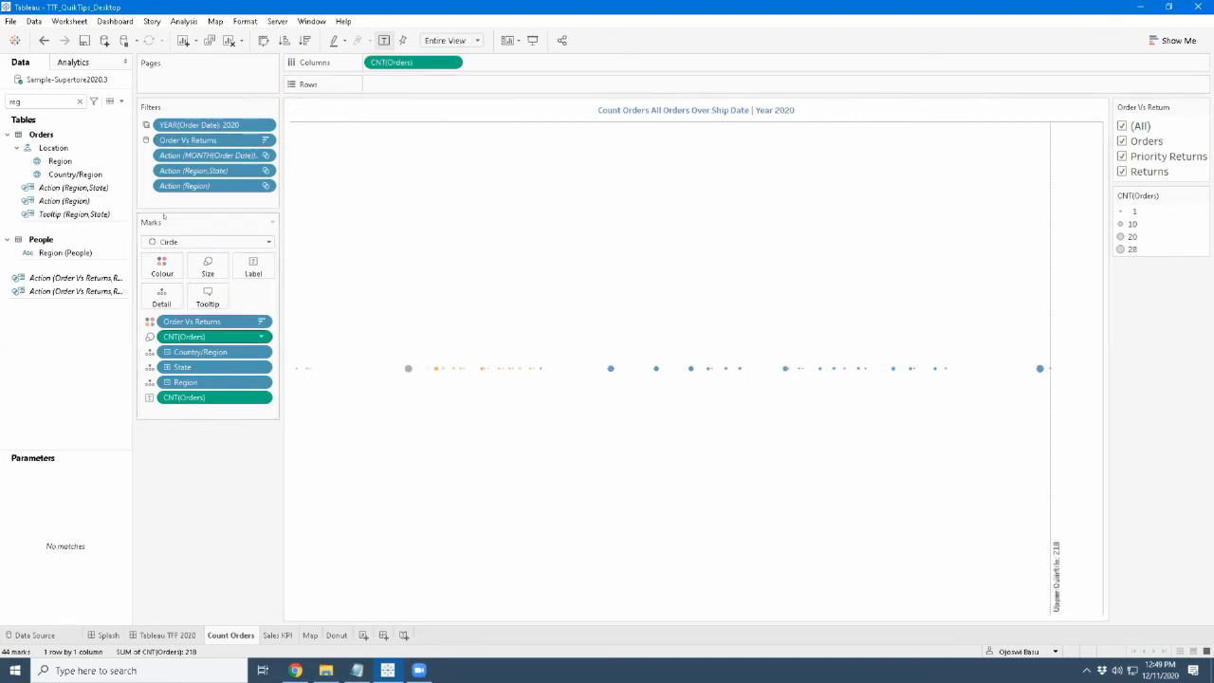
Find the Ship Date field and add it to the rows as continuous QUARTER(Ship Date)
double_click(52, 101)
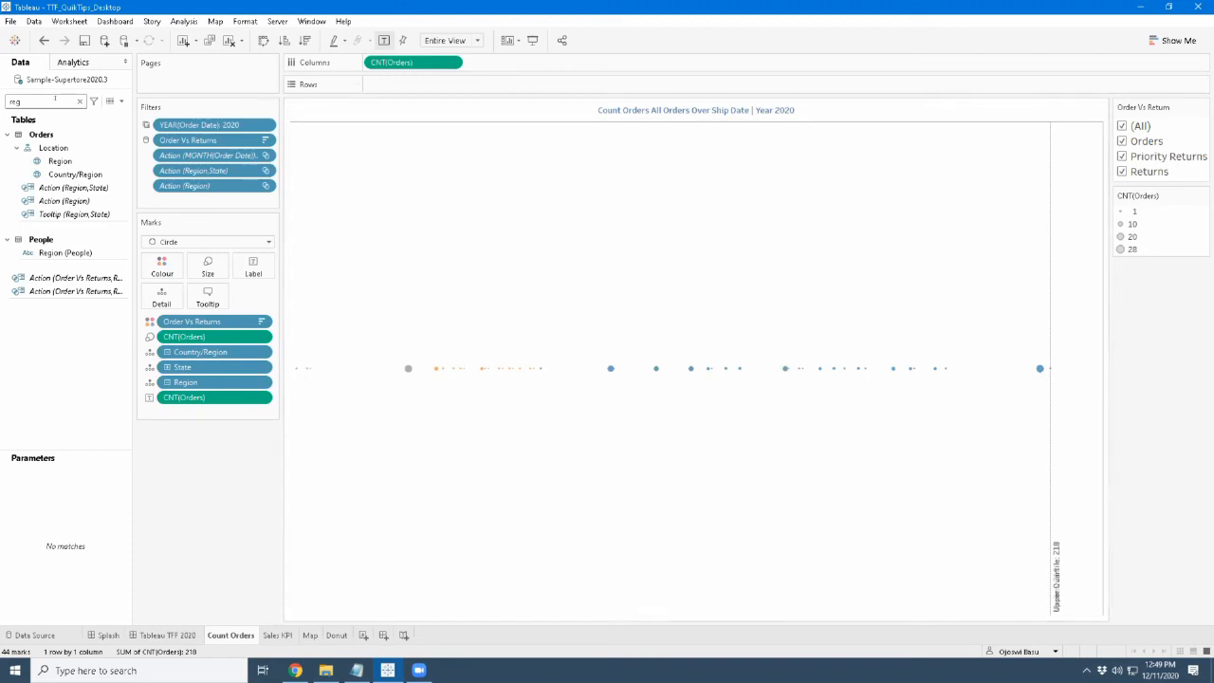
text(shi)
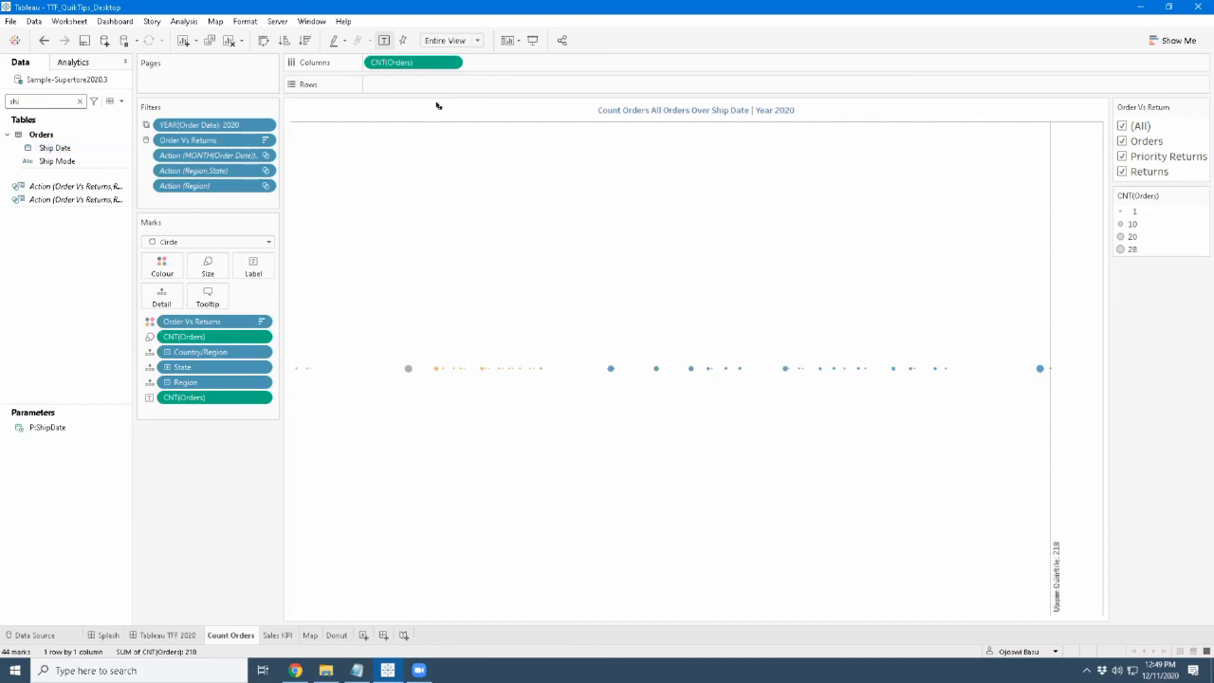
drag(63, 148, 440, 84)
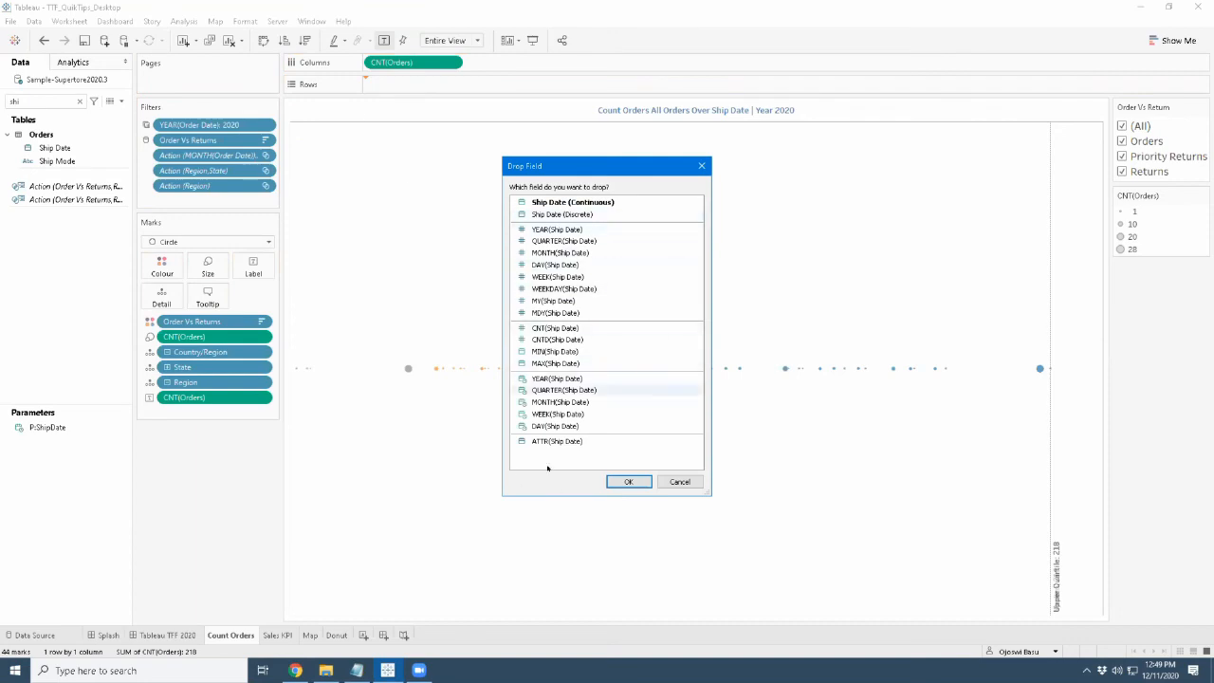
double_click(563, 390)
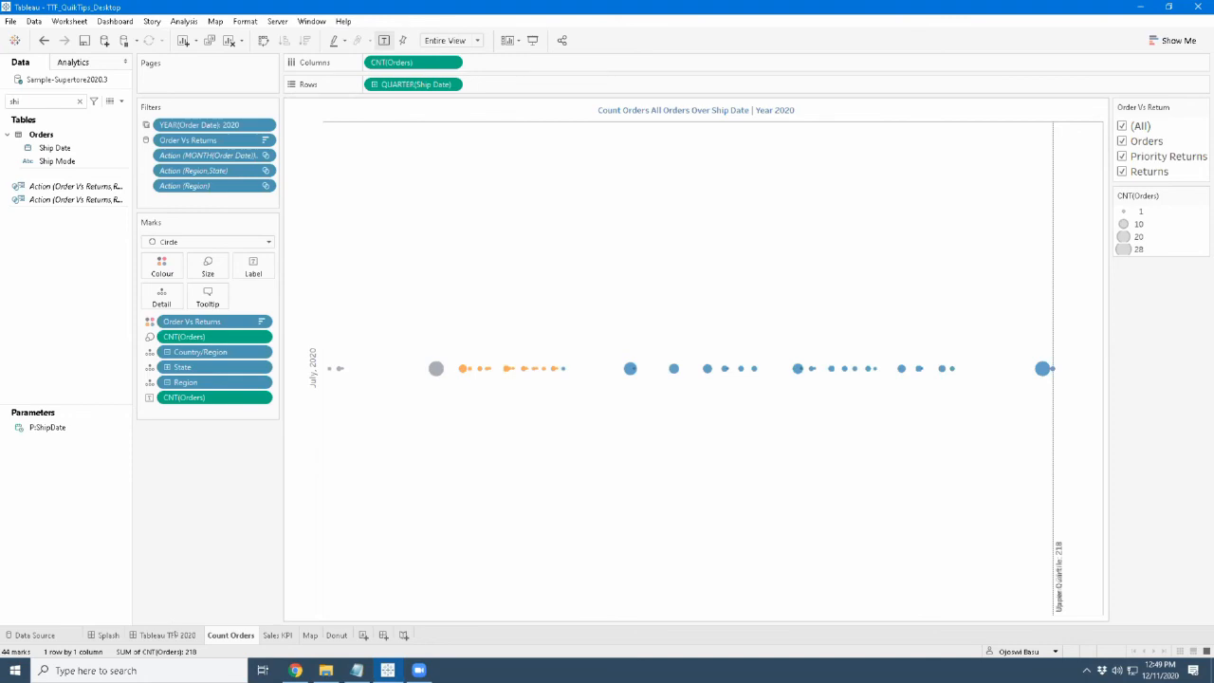
Open the dashboard's original Count of worksheet again and change QUARTER(Ship Date) on the rows to discrete
click(175, 634)
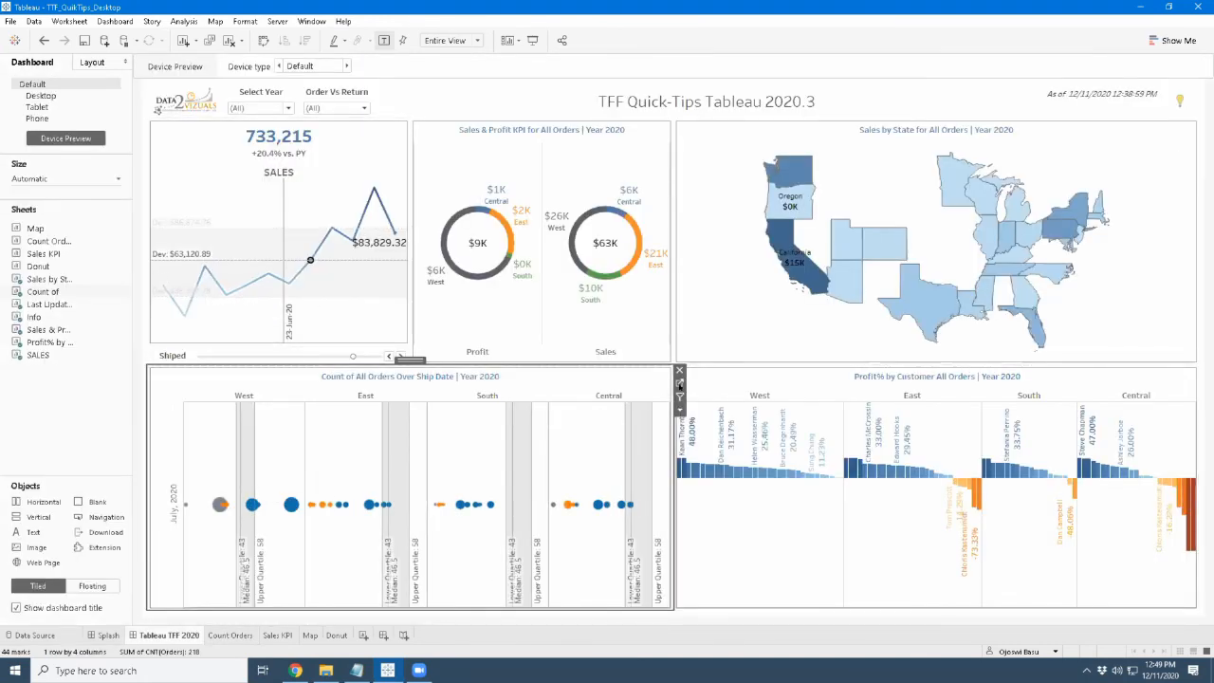
click(679, 383)
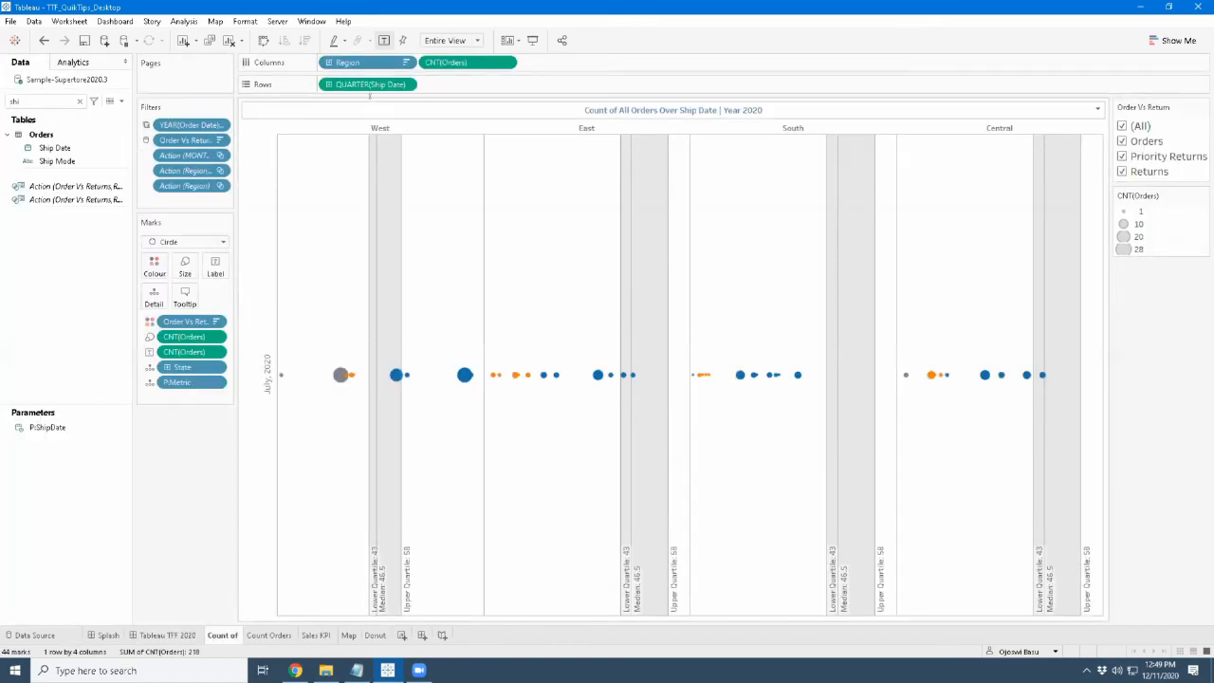
right_click(380, 85)
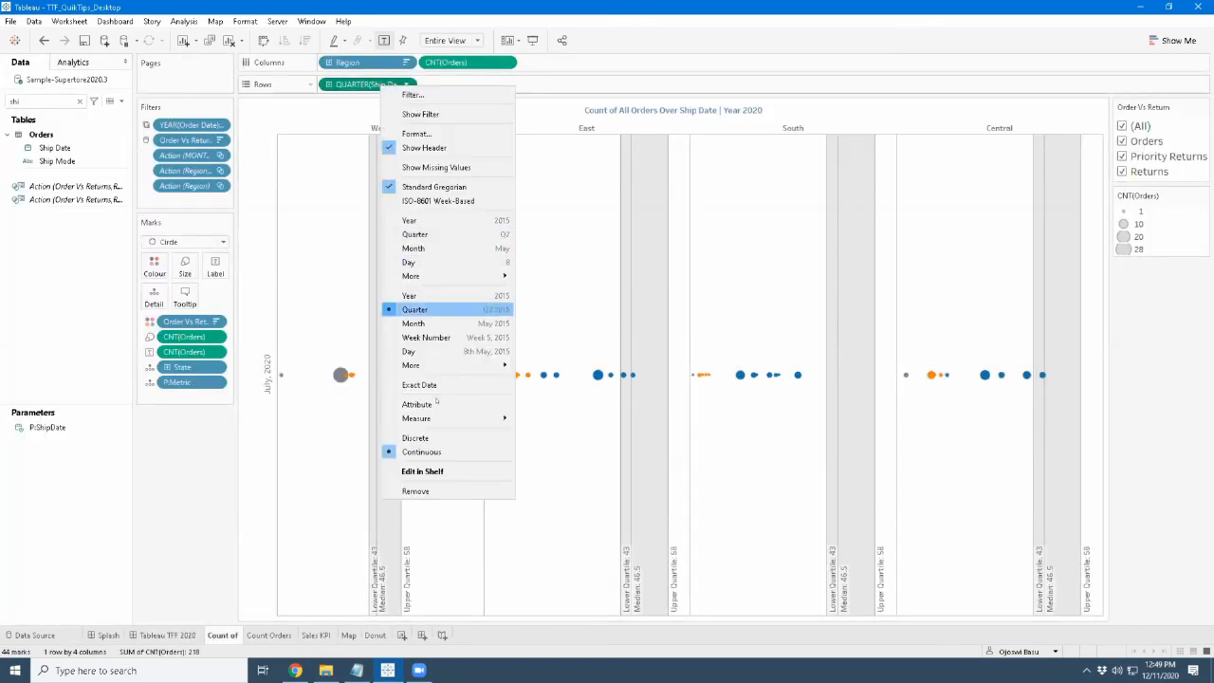
click(438, 439)
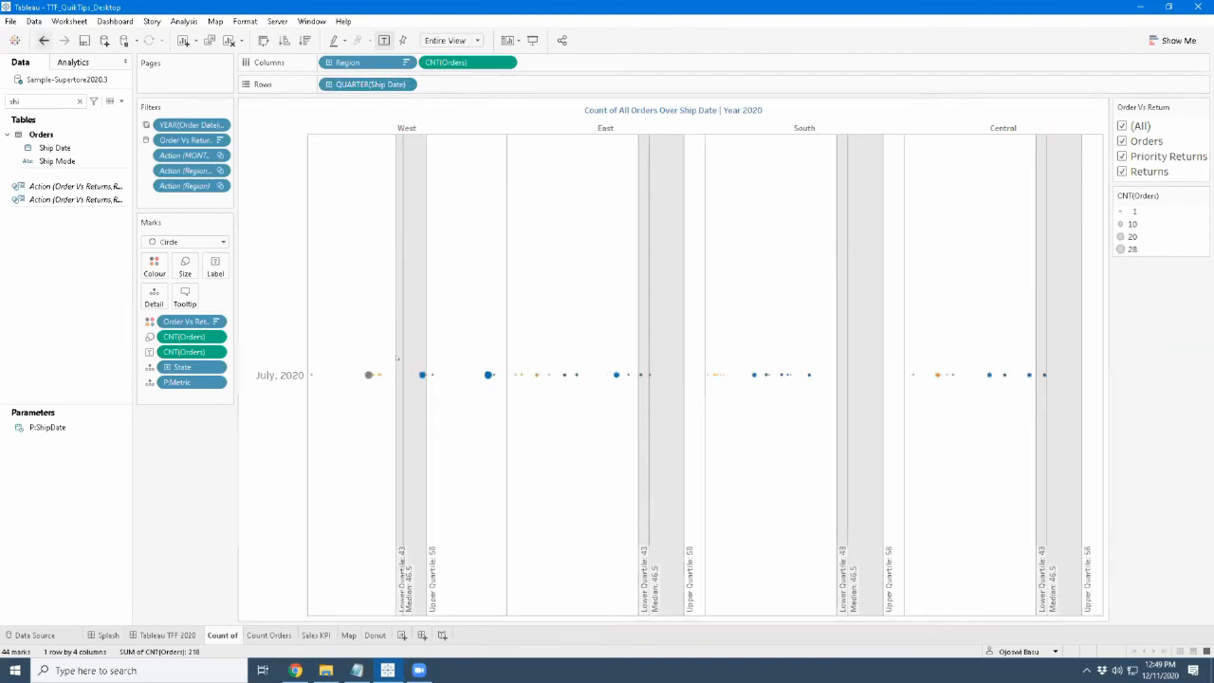
Undo the last change on the Count of worksheet and return to the Tableau TFF 2020 dashboard
click(43, 40)
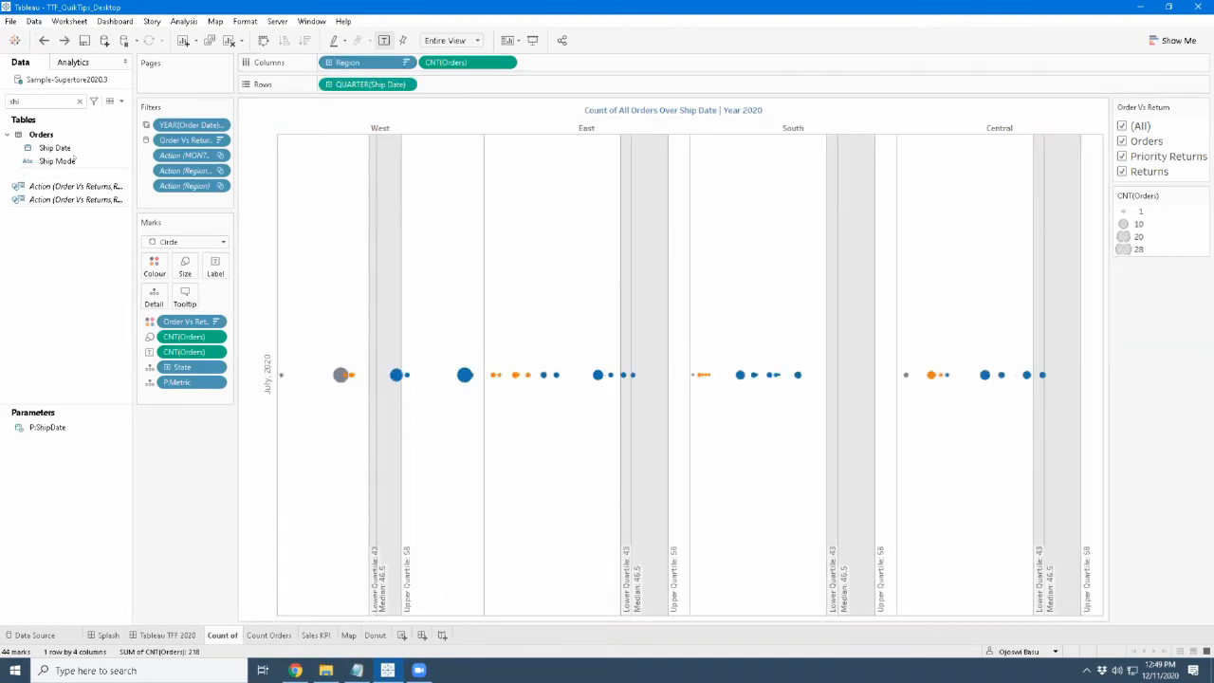
click(167, 635)
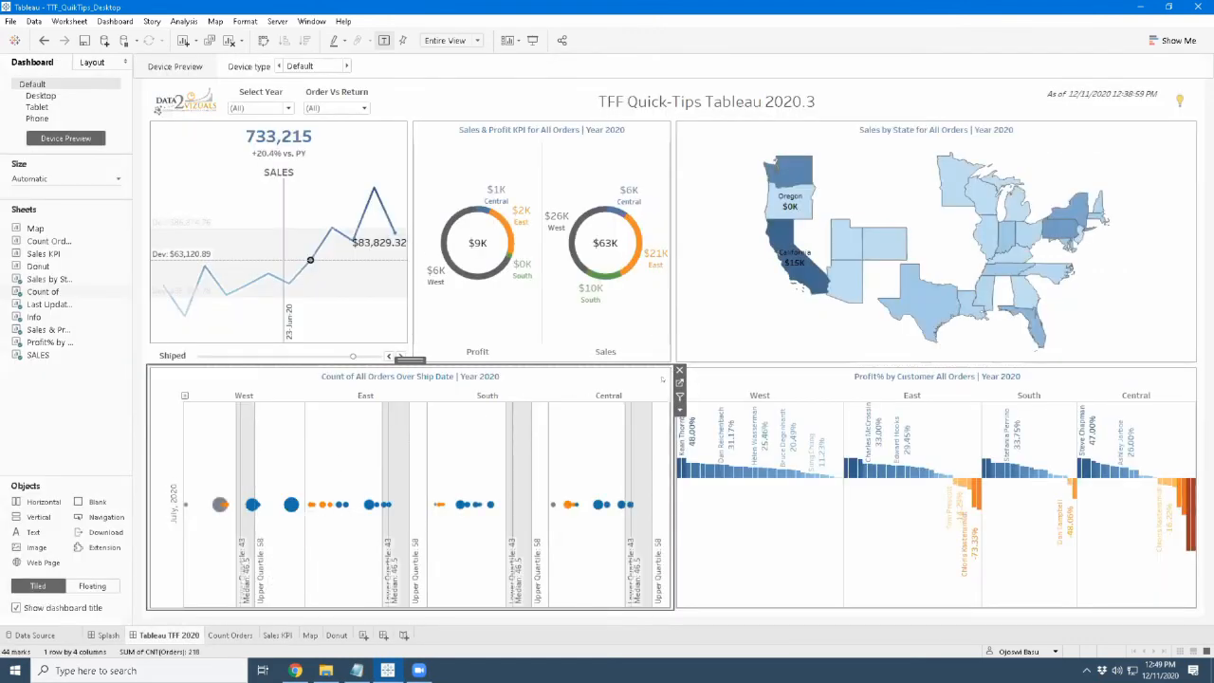
Examine the dynamic fields in the titles of the order count chart and the Sales & Profit KPI chart, leaving their text unchanged
double_click(500, 373)
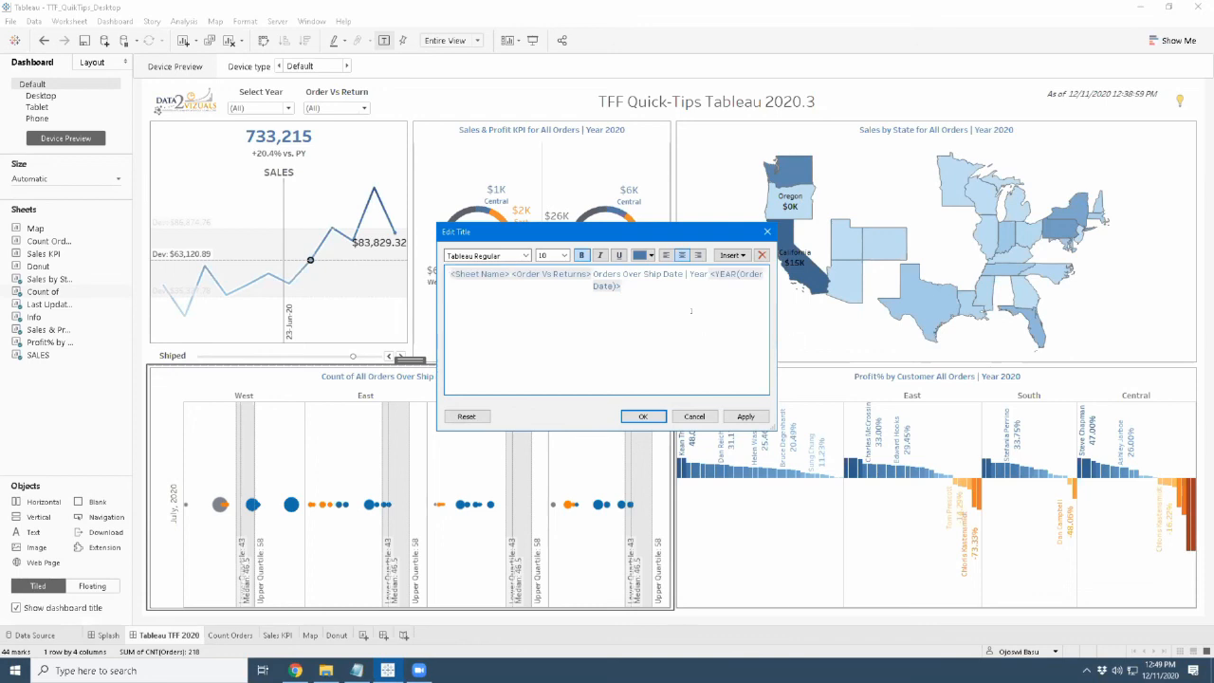
click(635, 279)
key(ctrl+a)
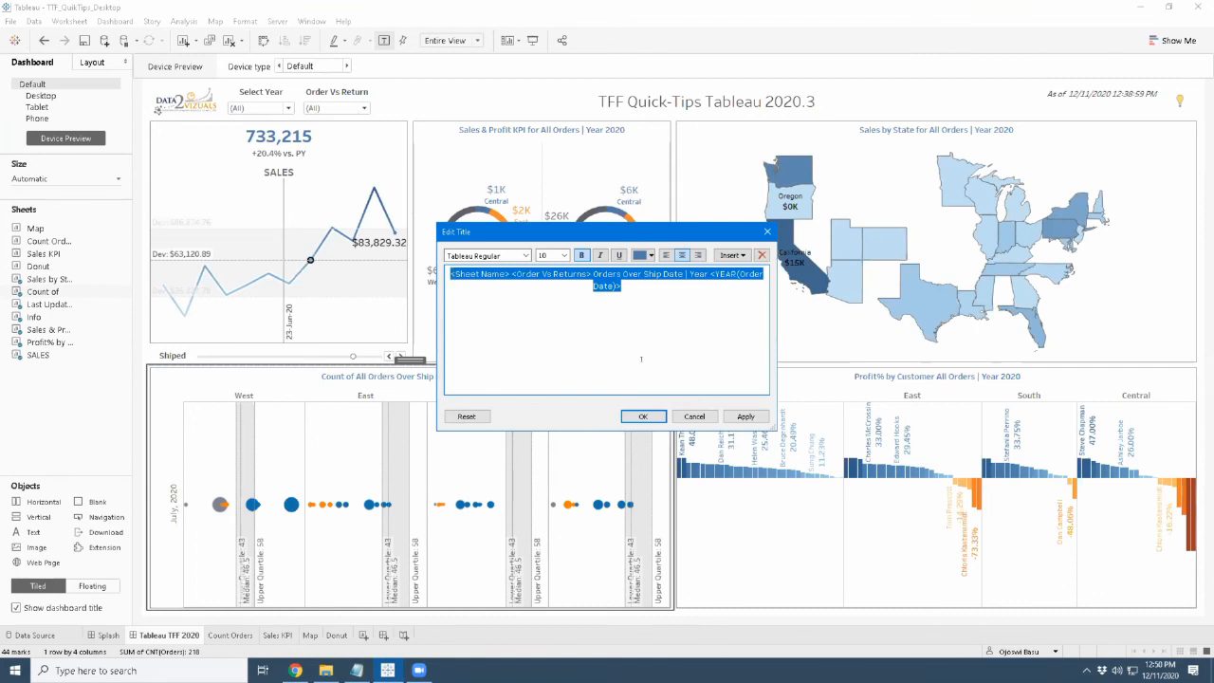
click(560, 367)
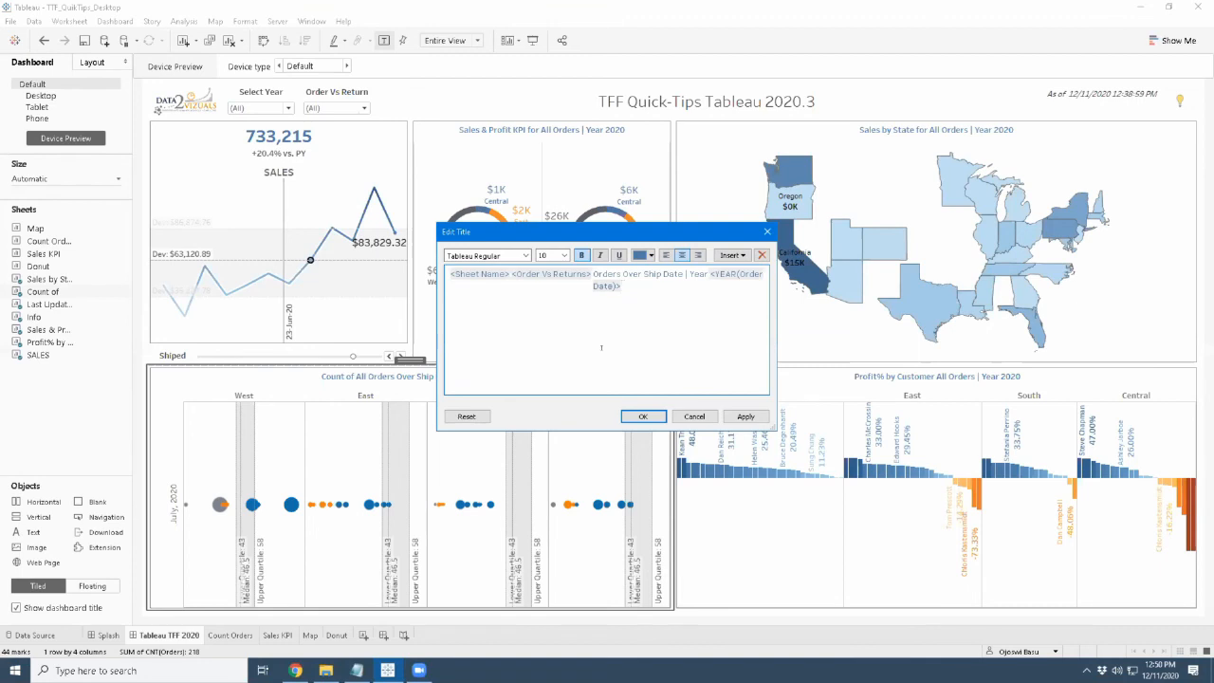
click(642, 416)
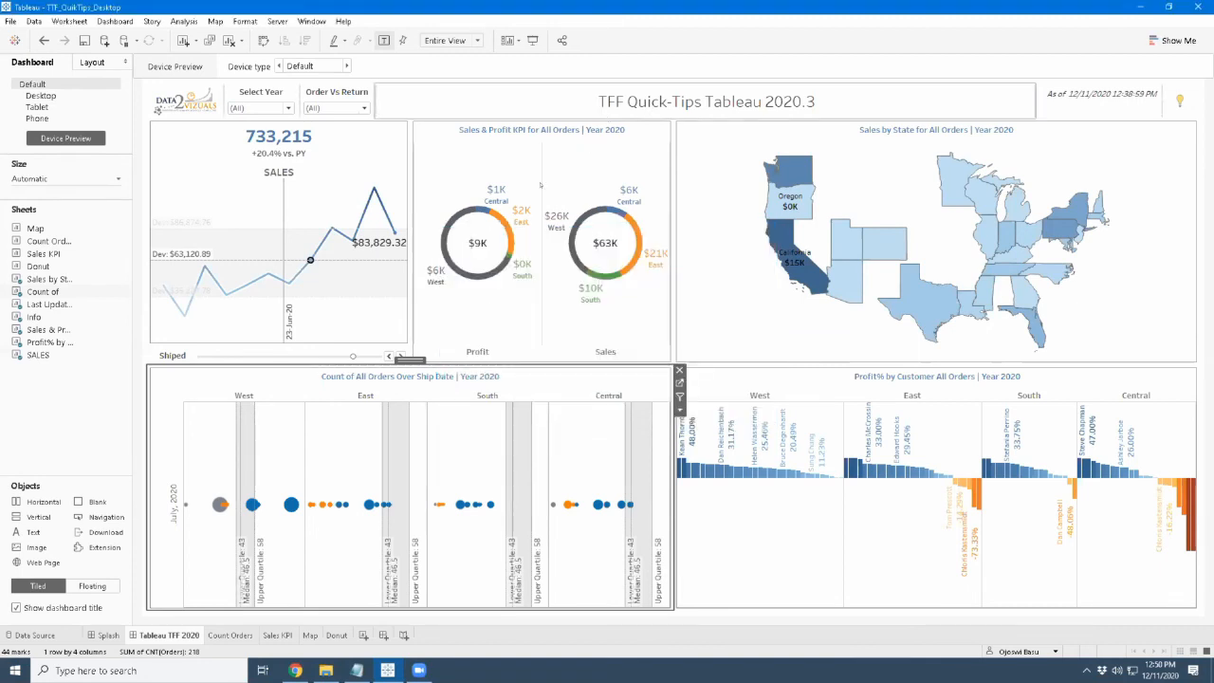
double_click(479, 134)
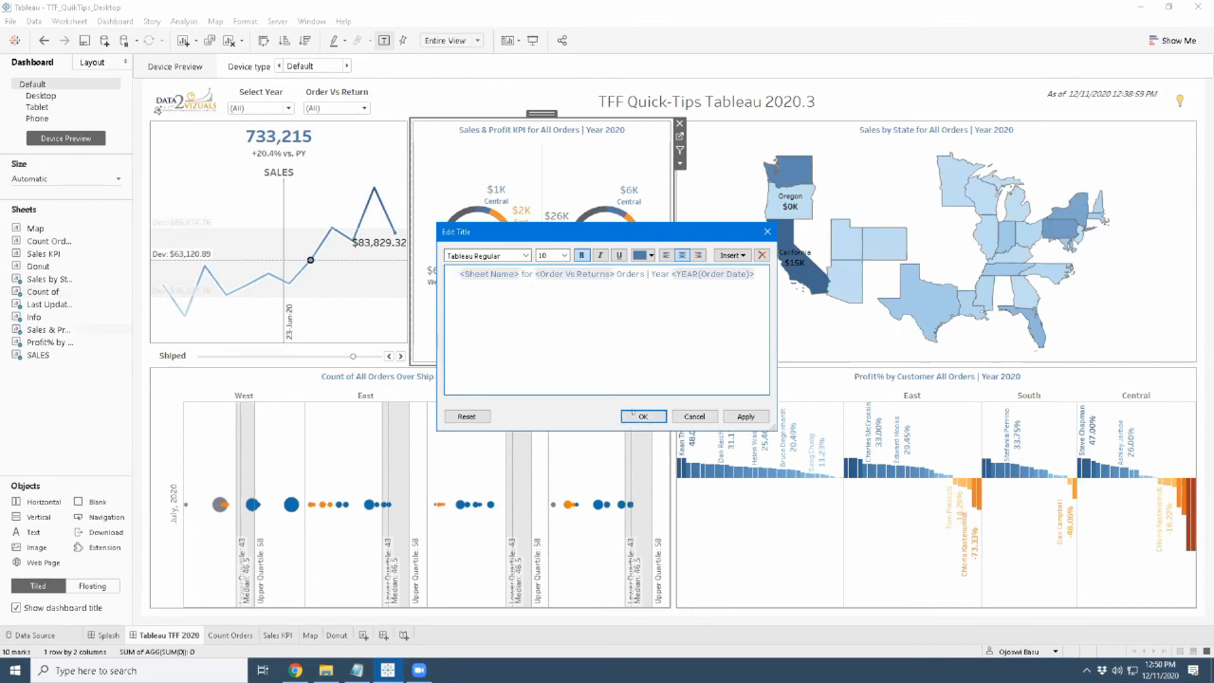
click(642, 416)
Check the dynamic titles by filtering Order Vs Return to Returns and Priority Returns, and set the filter back to (All)
click(357, 107)
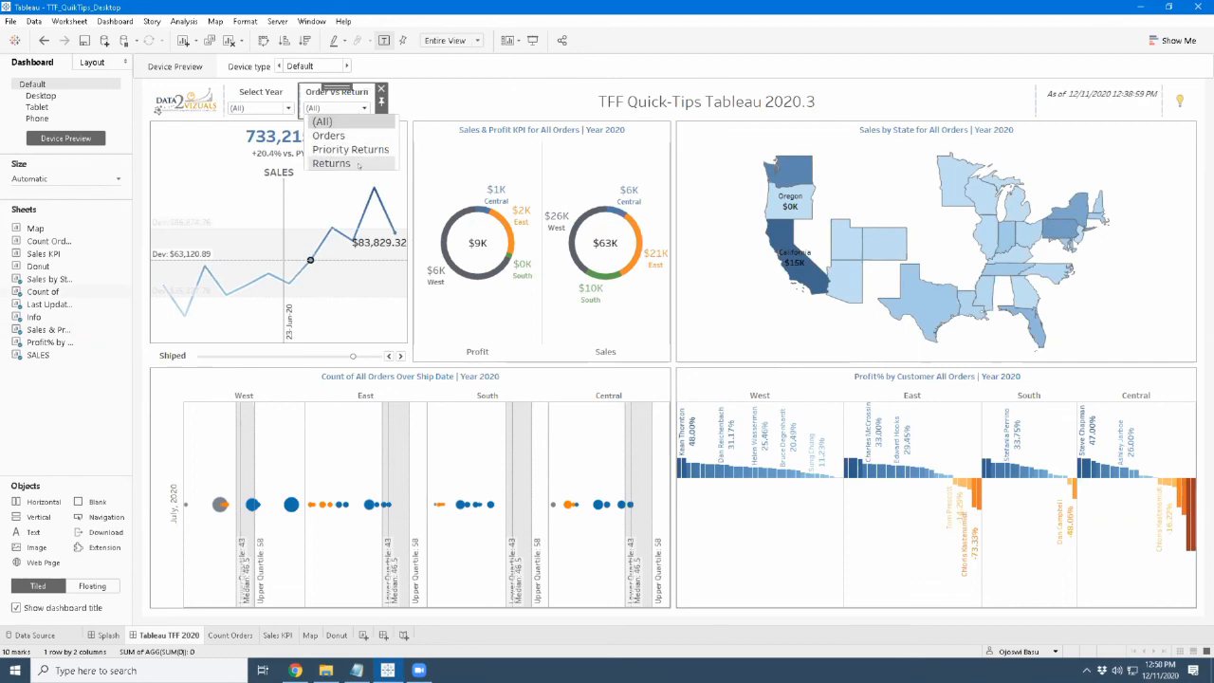
click(357, 164)
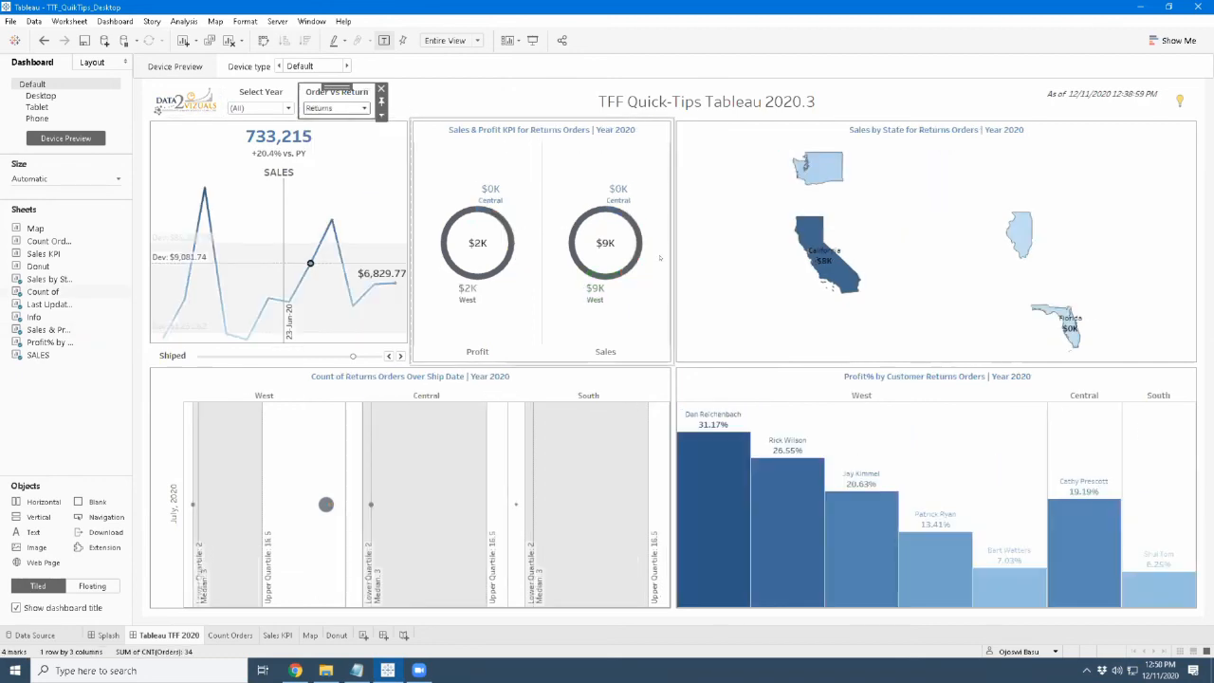
click(470, 137)
click(364, 107)
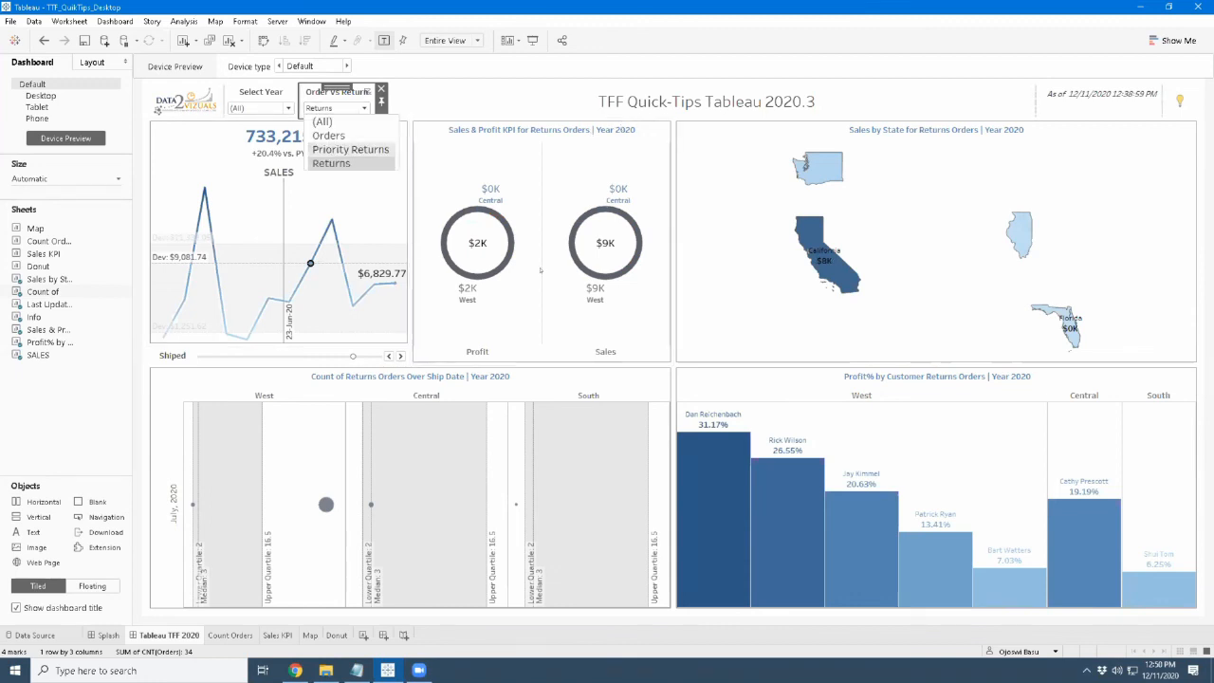
click(350, 149)
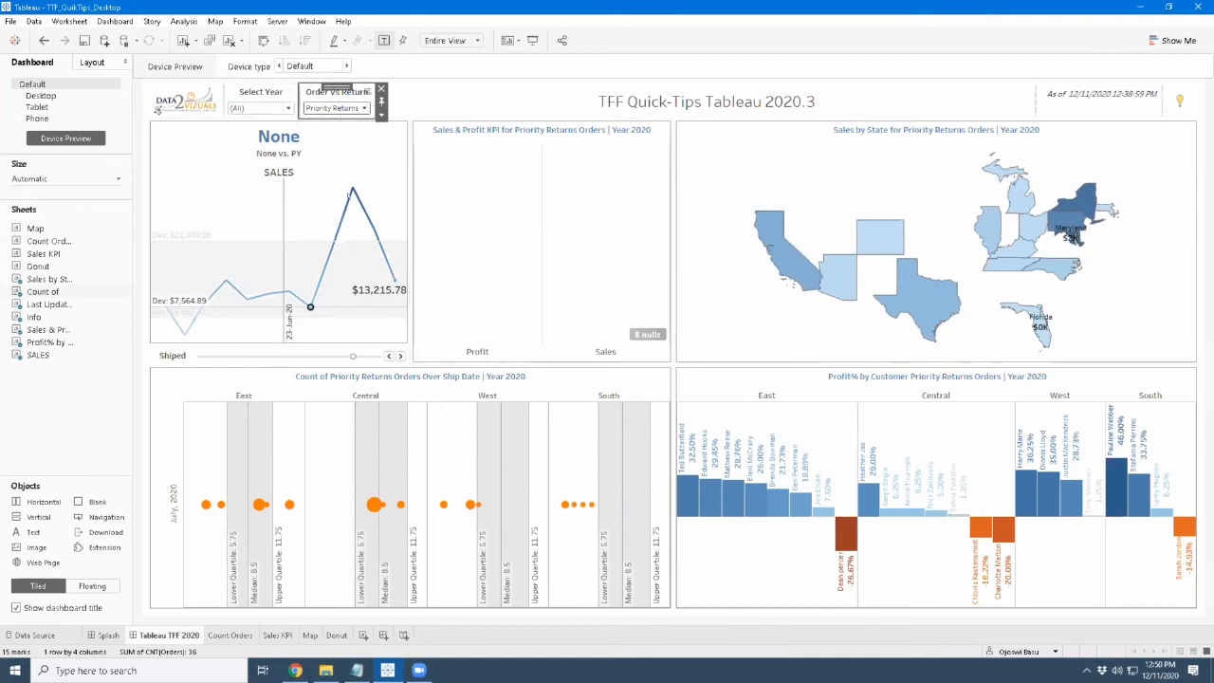
click(336, 108)
click(321, 121)
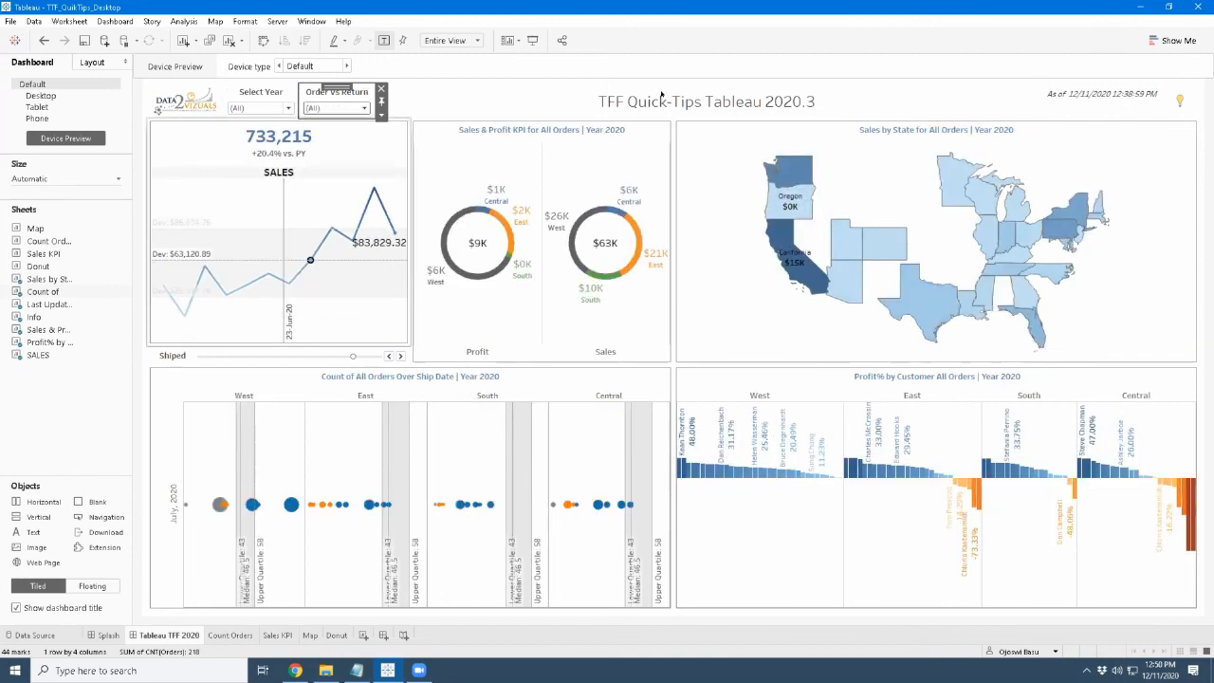